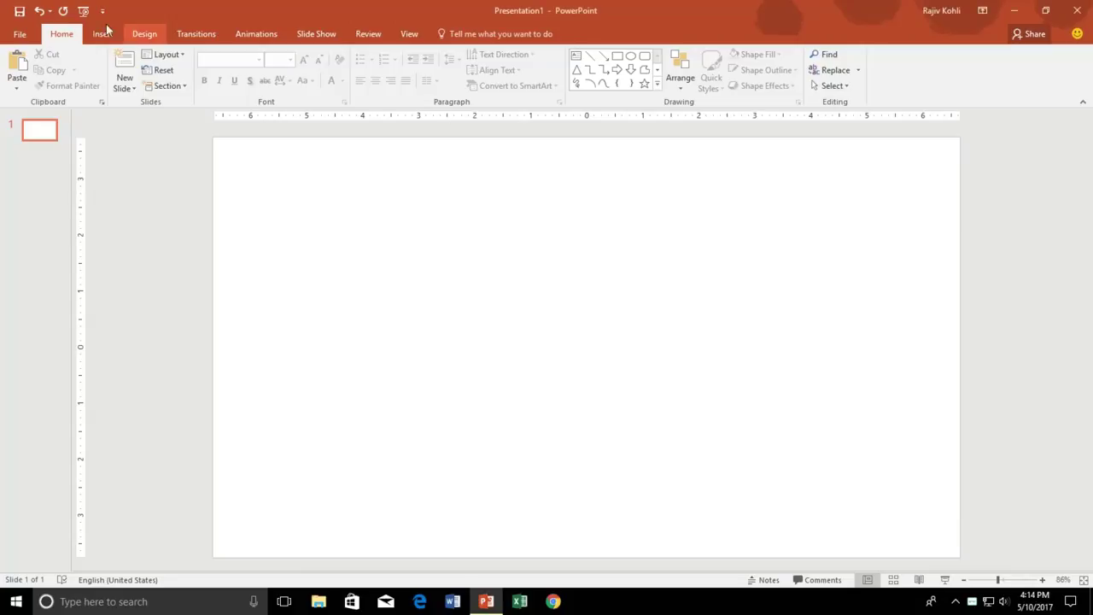
Step: Draw a large oval in the middle of the blank slide
click(102, 34)
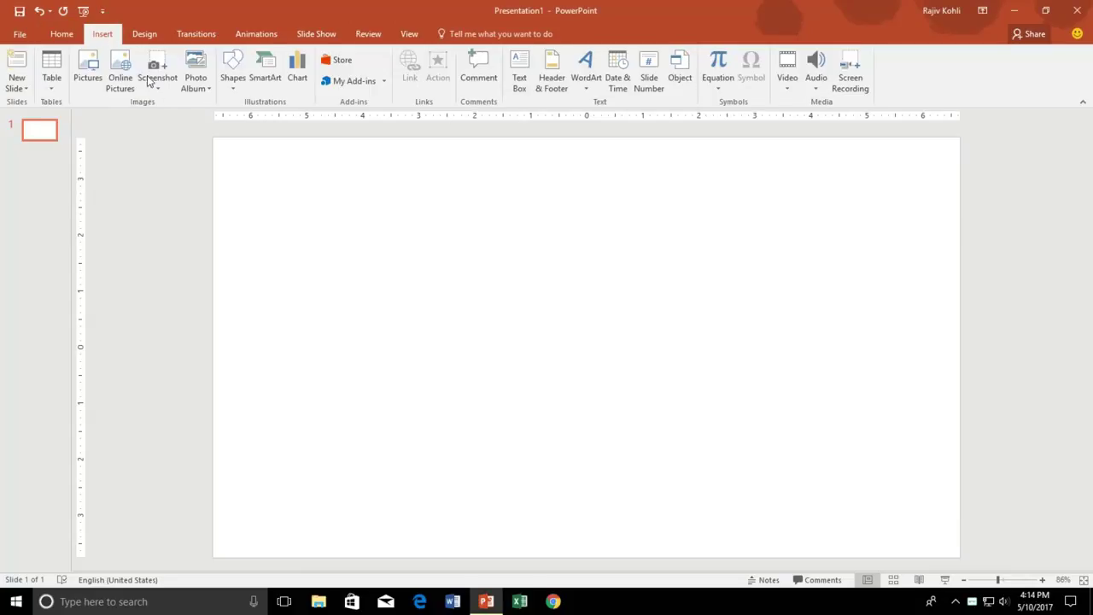
click(232, 73)
click(282, 120)
drag(454, 251, 609, 394)
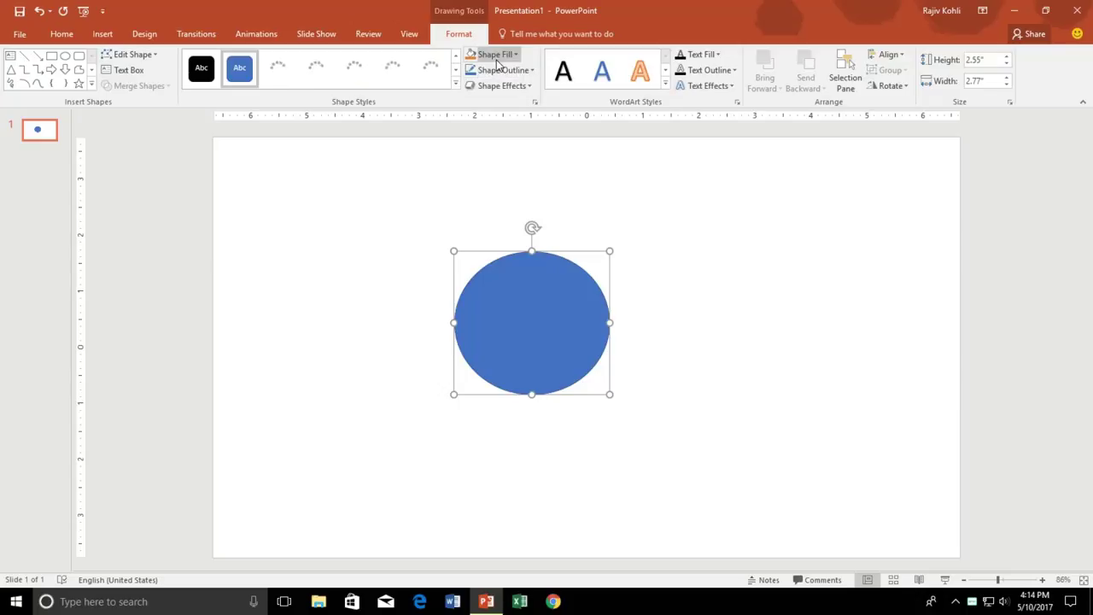
Step: Fill the oval with white
click(498, 59)
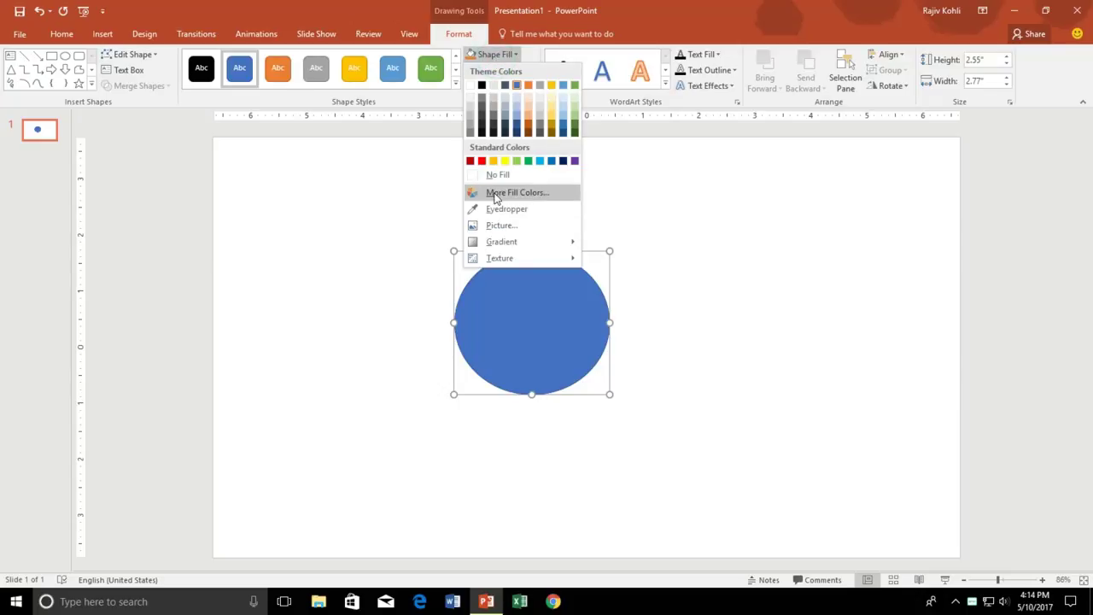
click(497, 174)
click(502, 70)
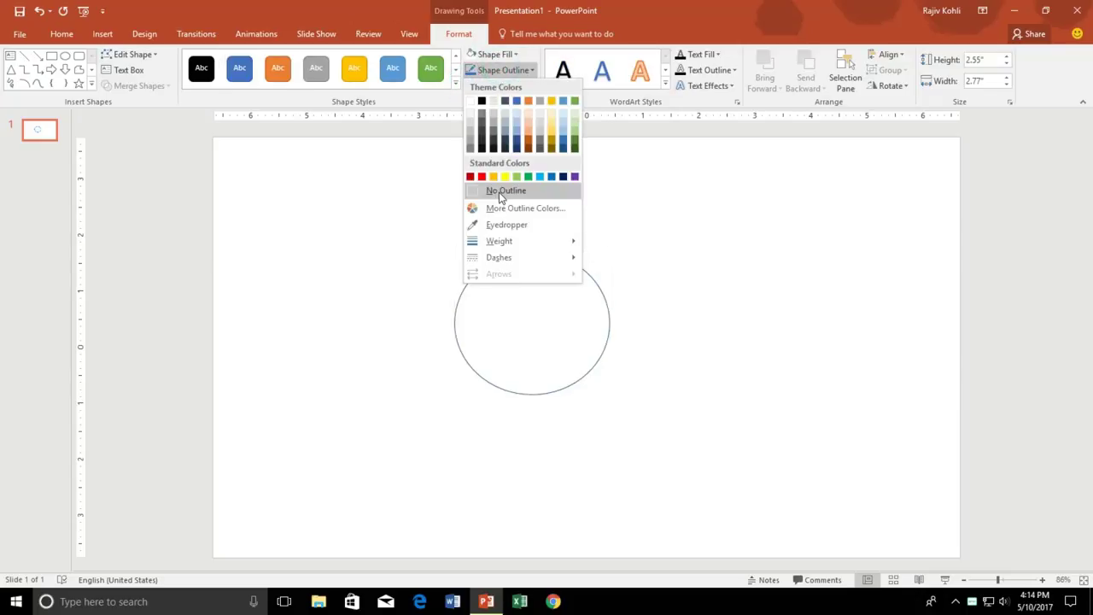
Step: Set the white oval to No Outline and give the slide a solid light green background
click(497, 188)
right_click(738, 181)
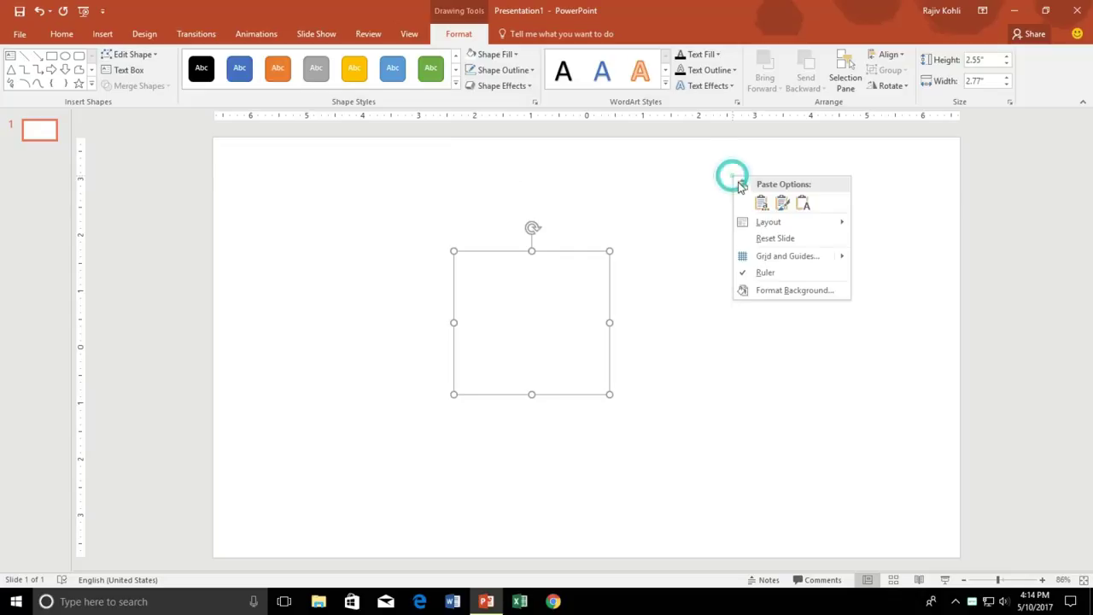
click(789, 290)
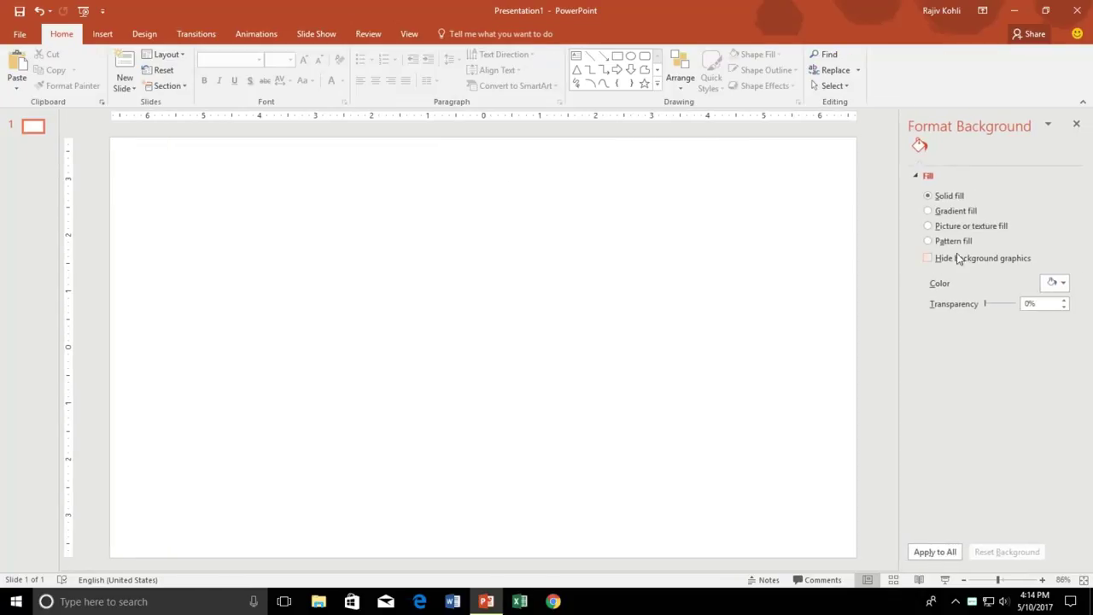
click(1056, 283)
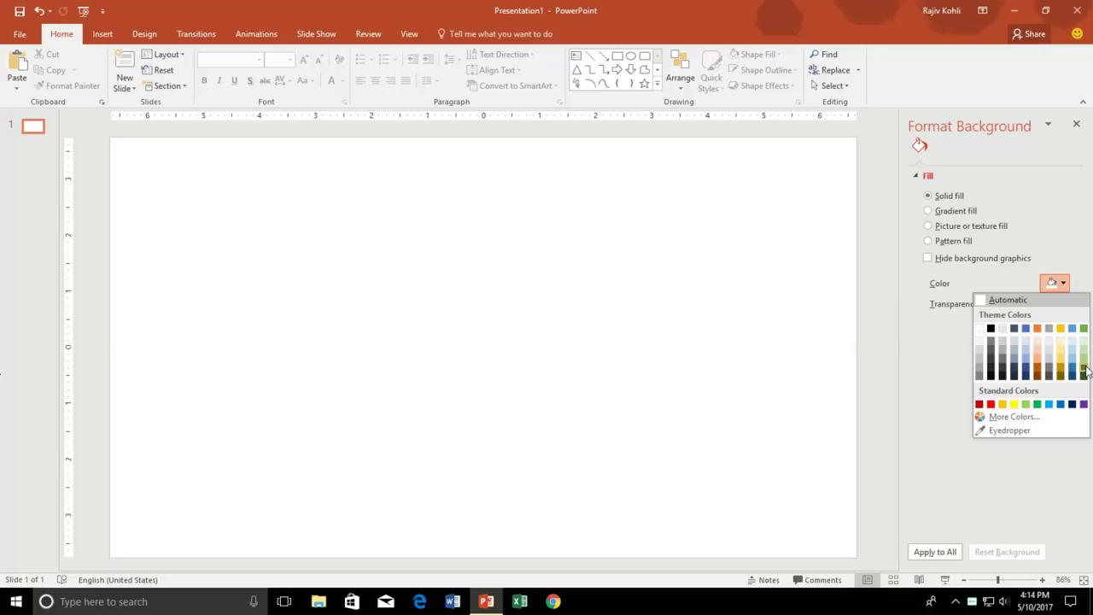
click(1083, 359)
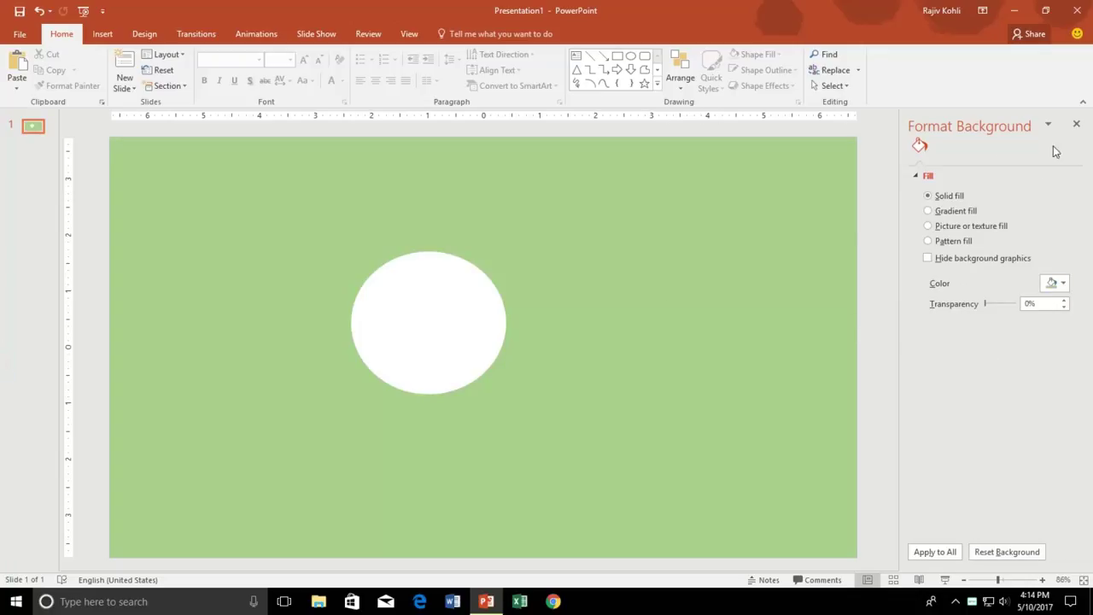
click(1076, 123)
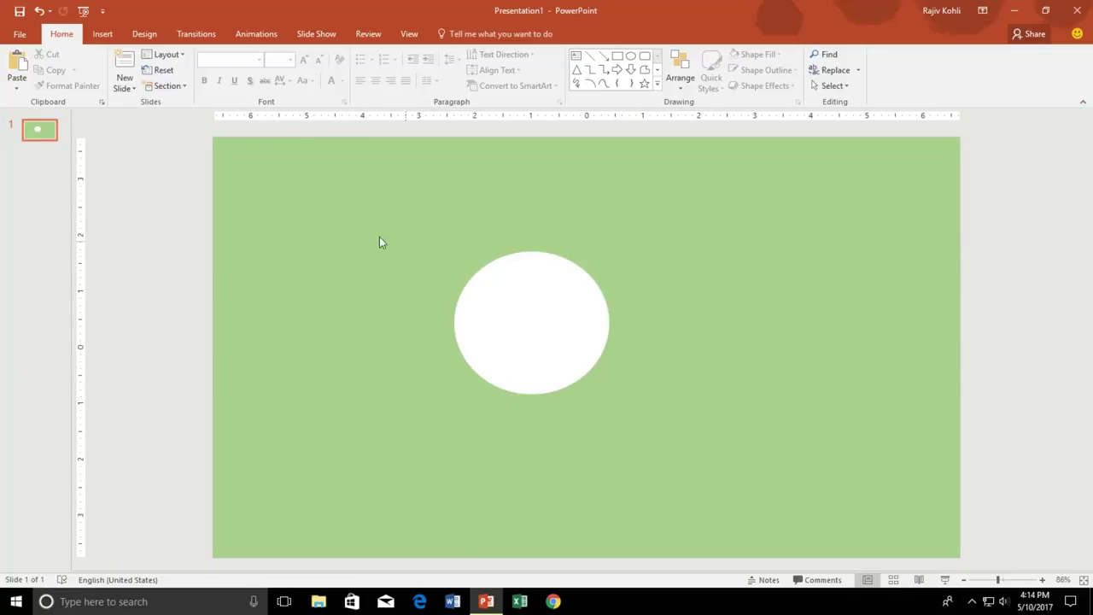
click(102, 33)
Step: Add an isosceles triangle sized 0.73" × 1.48", tilted and touching the oval's left edge
click(229, 73)
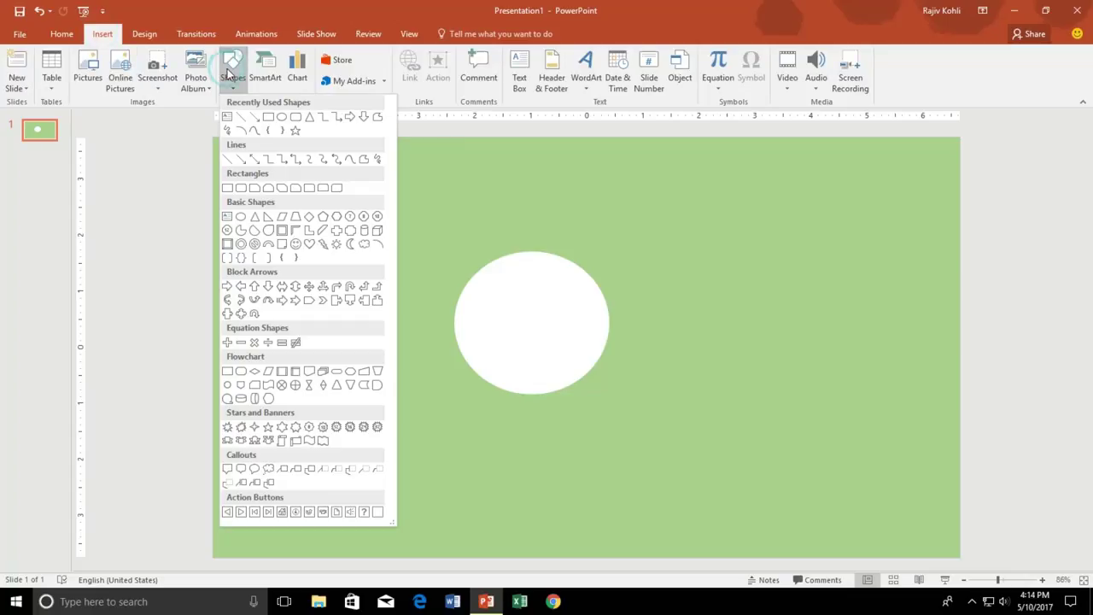
click(309, 117)
click(428, 289)
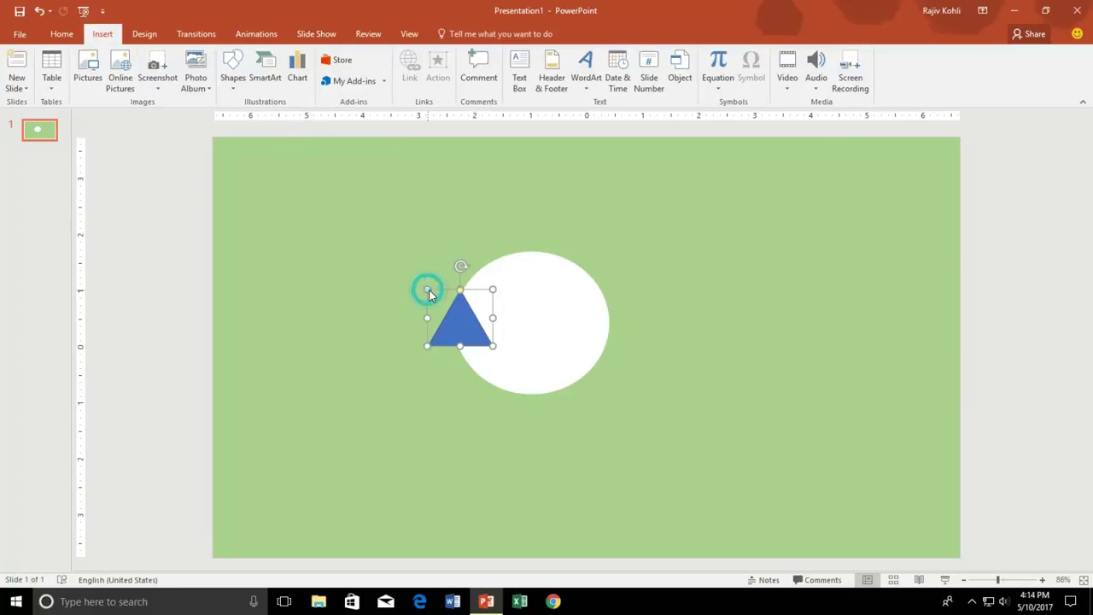
drag(493, 346, 496, 325)
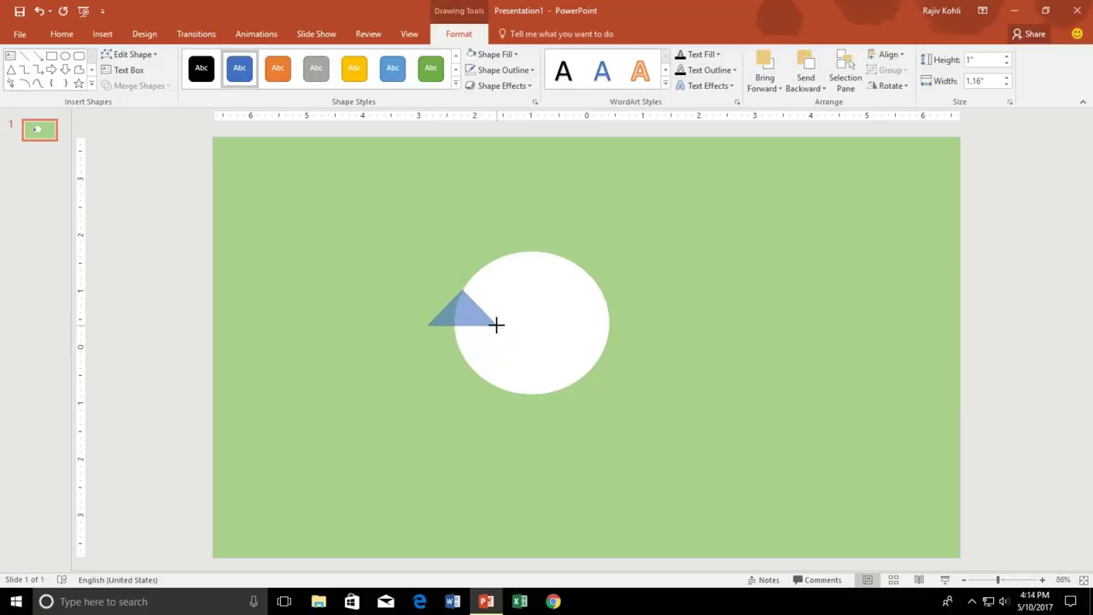
mouse_move(464, 264)
mouse_down()
mouse_move(417, 291)
mouse_move(451, 300)
mouse_up()
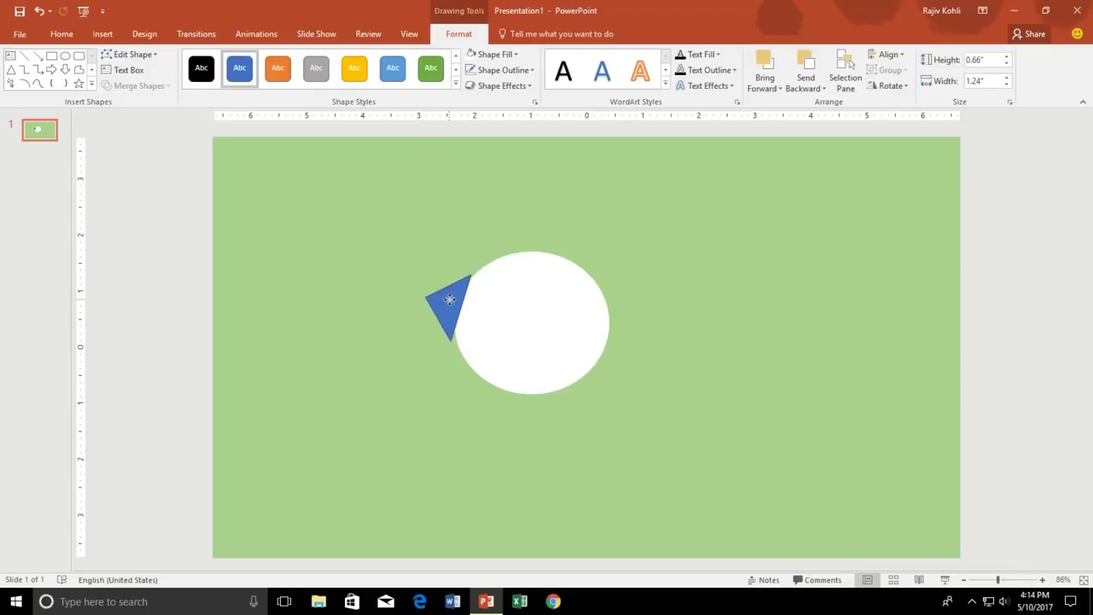
drag(451, 300, 451, 300)
drag(415, 334, 410, 341)
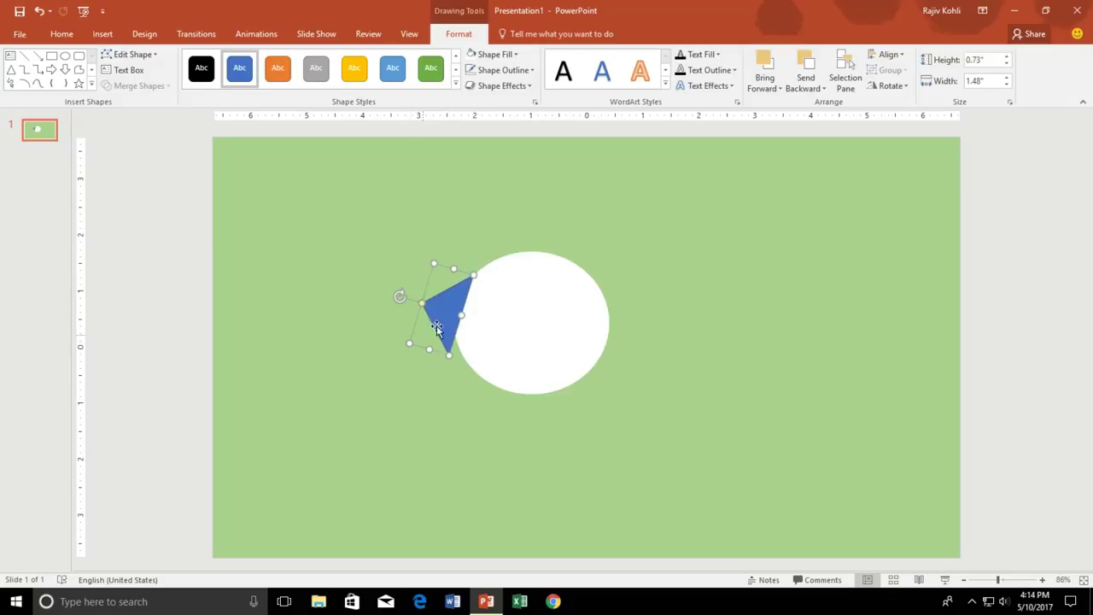
drag(453, 299, 456, 299)
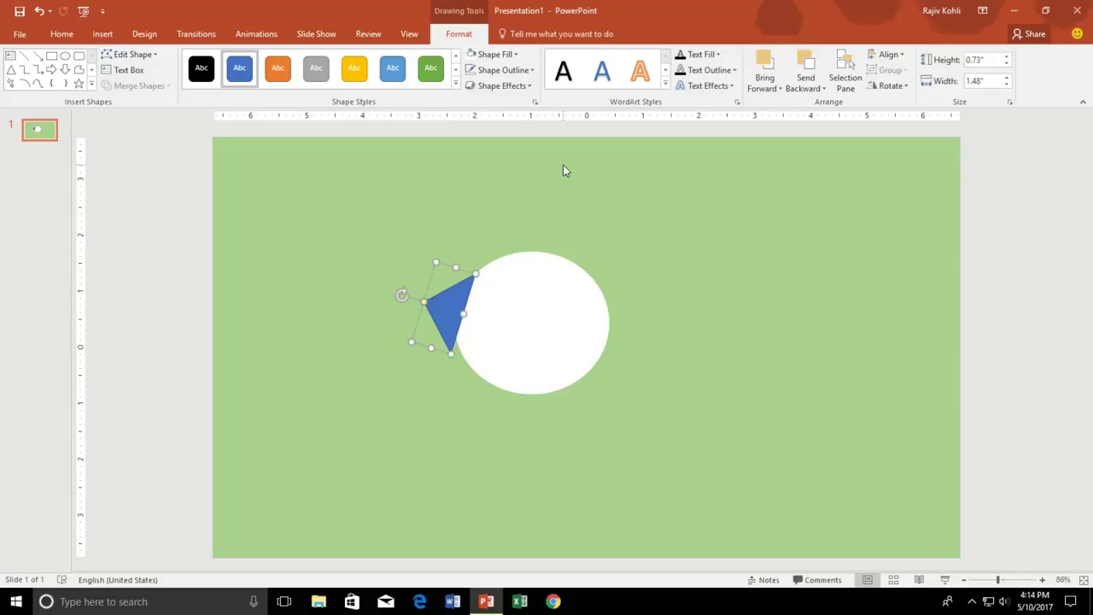
Step: Fill the triangle ear black and paste a duplicate of it
click(491, 54)
click(487, 85)
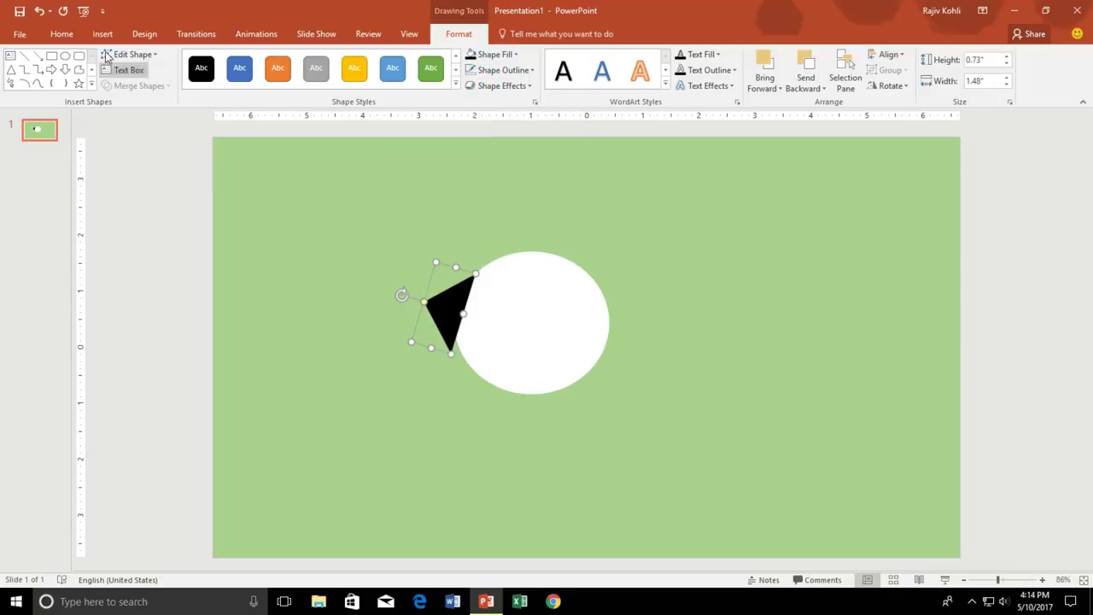
click(63, 34)
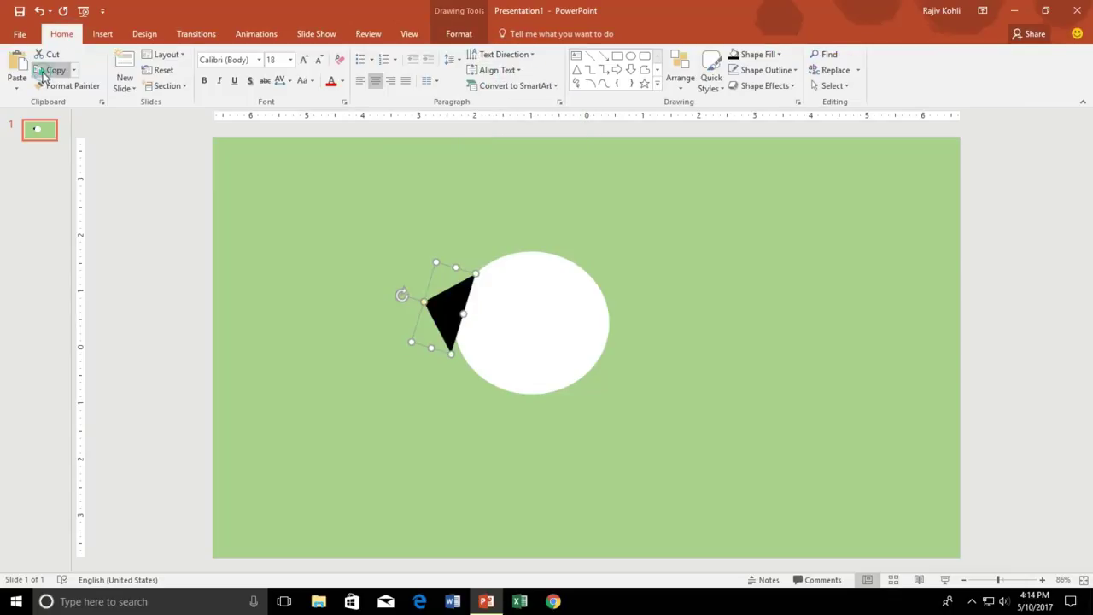
click(49, 70)
click(17, 64)
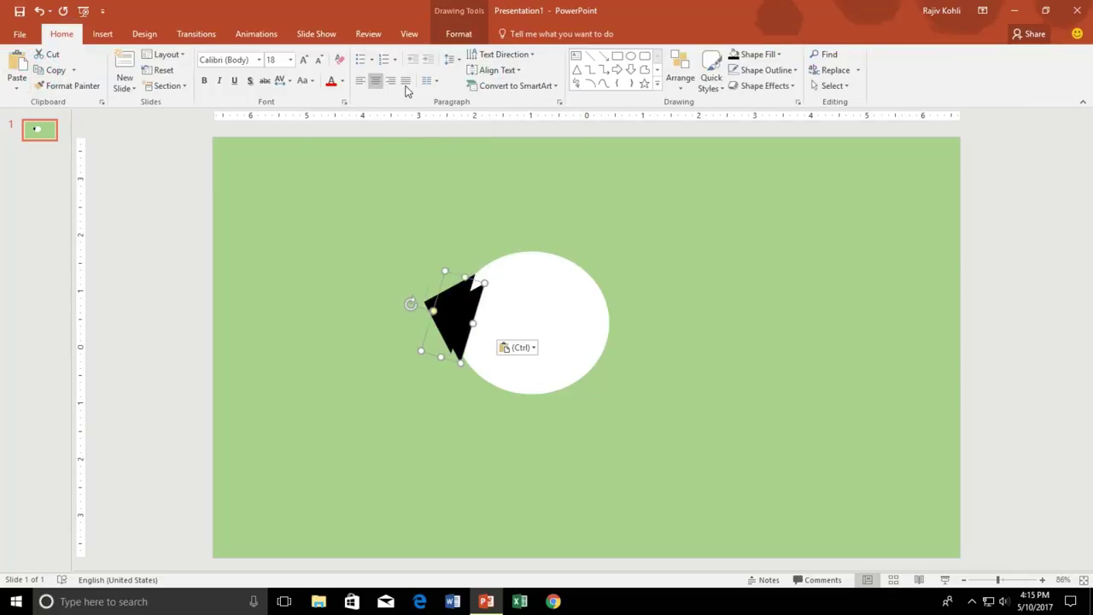
Step: Flip the copied ear horizontally and place it against the oval's right edge
click(460, 34)
click(892, 87)
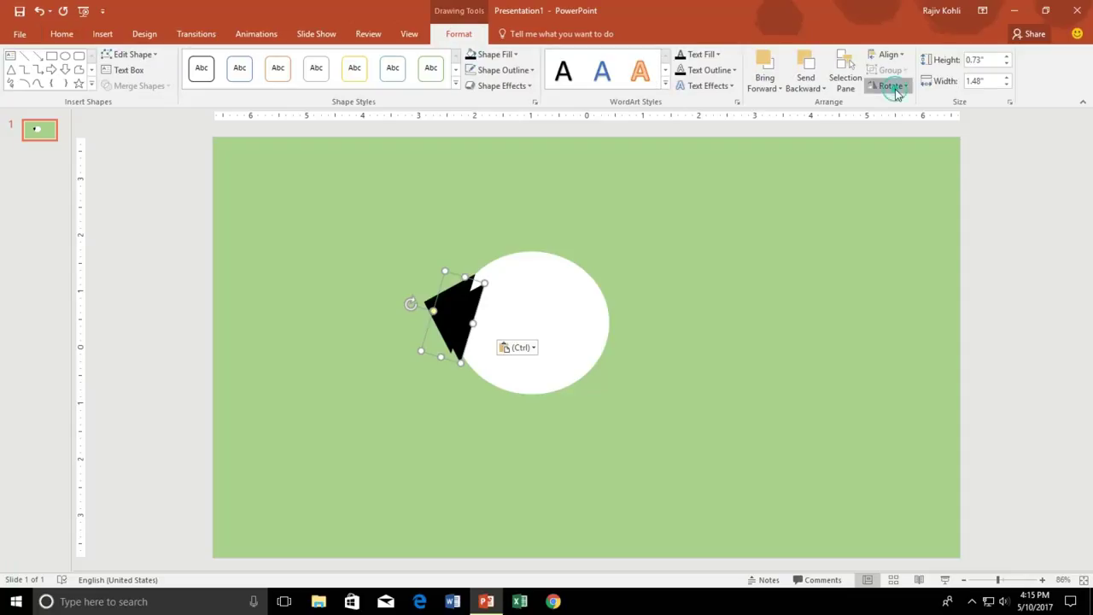
click(907, 154)
mouse_move(452, 313)
mouse_down()
mouse_move(622, 294)
mouse_move(623, 303)
mouse_up()
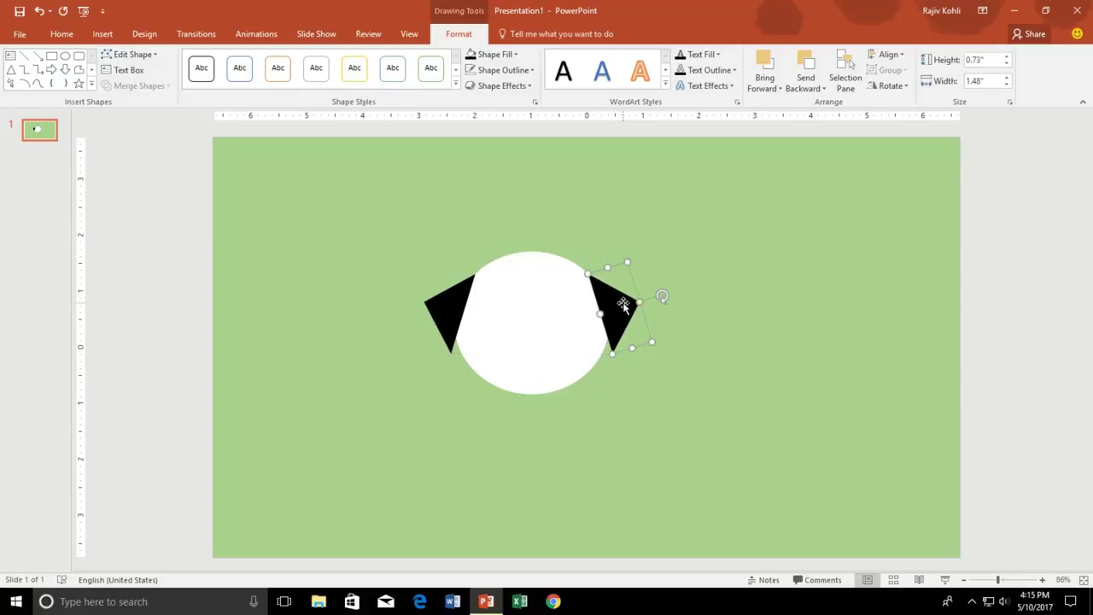
click(740, 228)
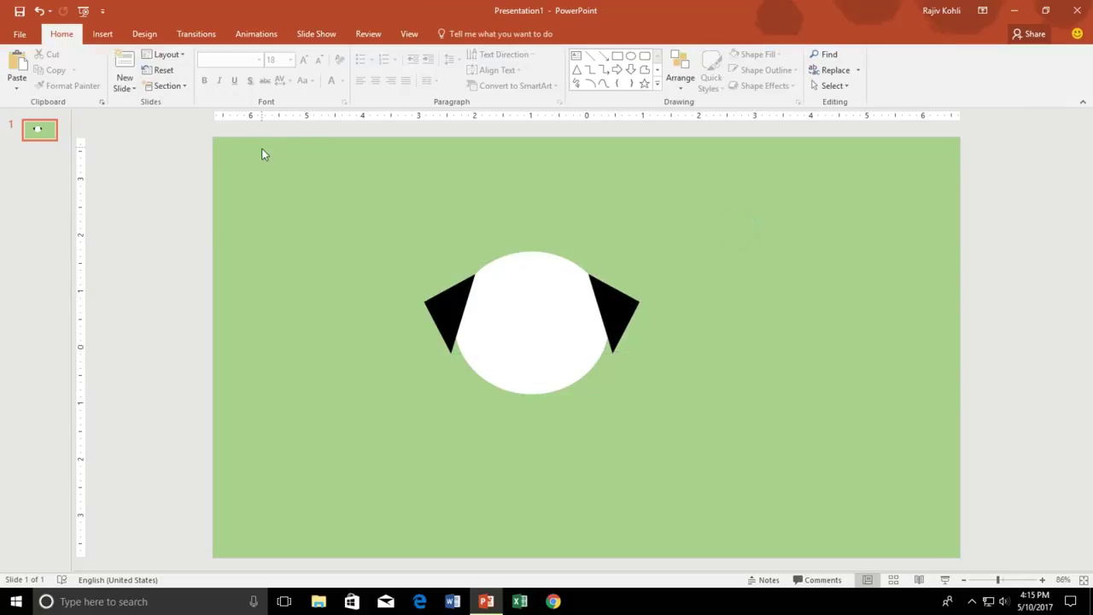
Step: Draw a 0.39" circle on the face and add a second eye beside it
click(102, 35)
click(232, 68)
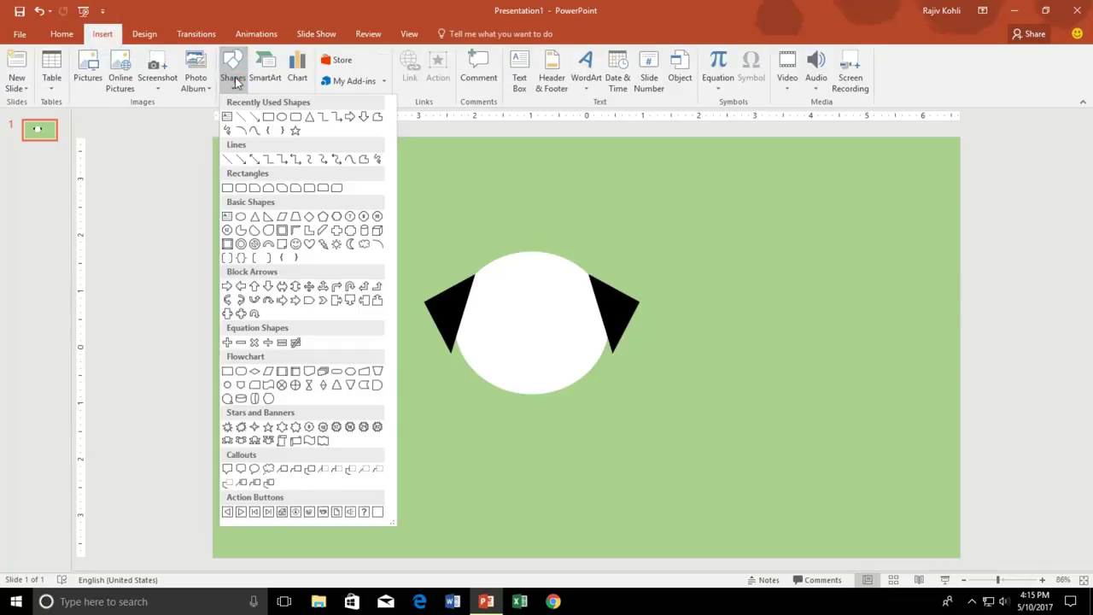
click(287, 119)
drag(413, 271, 469, 329)
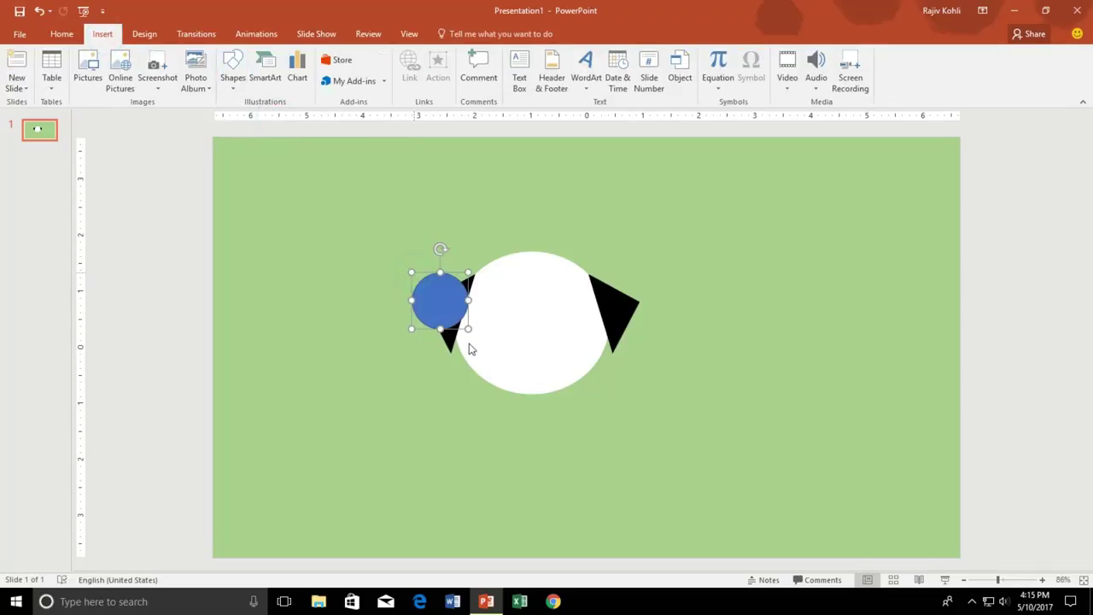
click(464, 325)
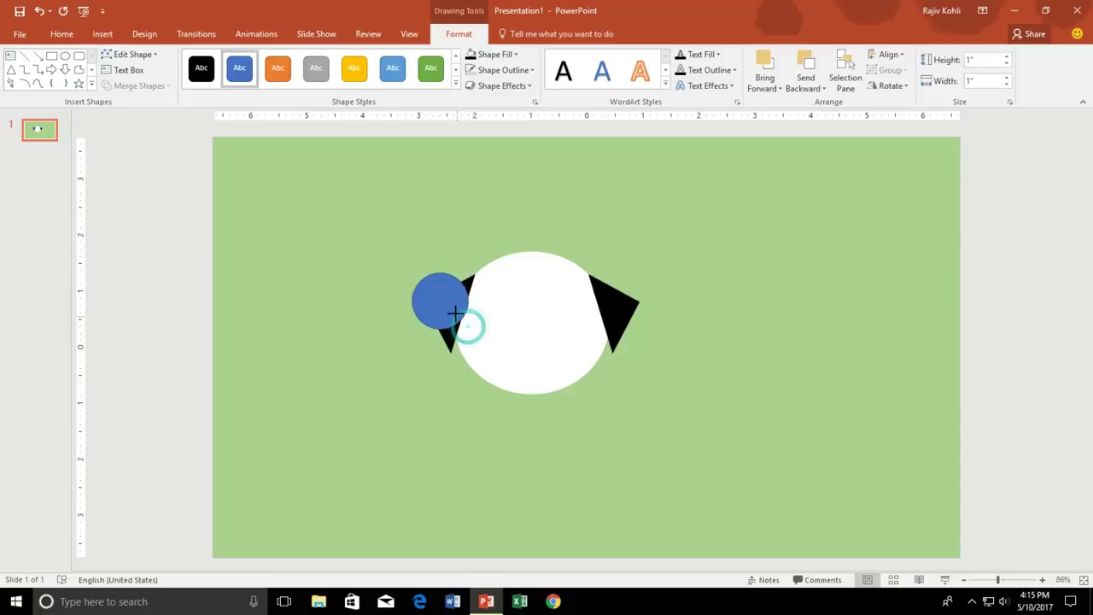
drag(451, 306, 561, 317)
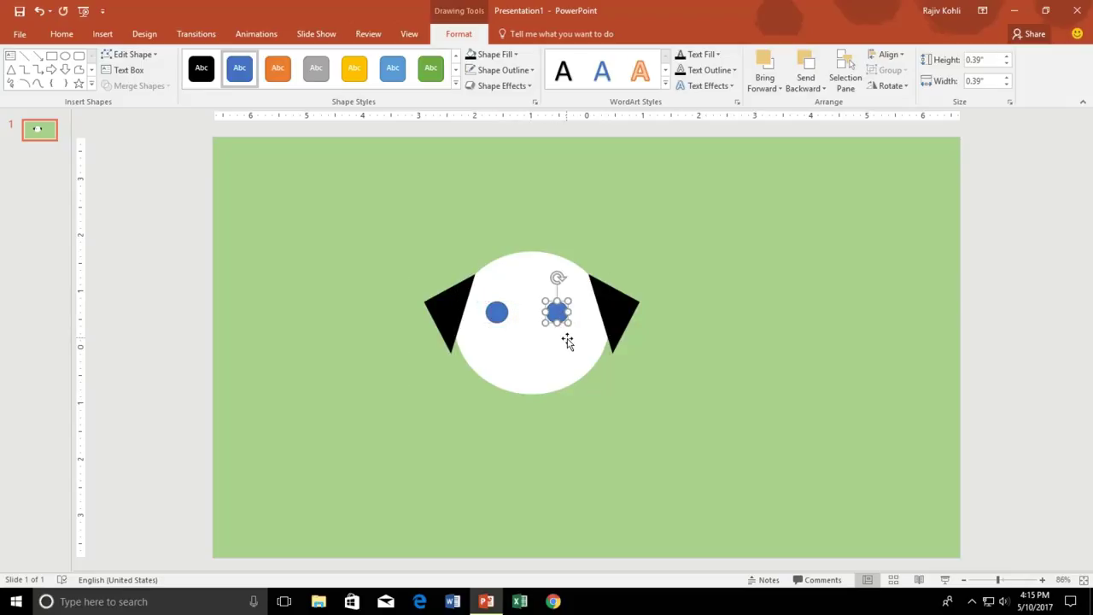
Step: Fill both eye circles with black
click(470, 54)
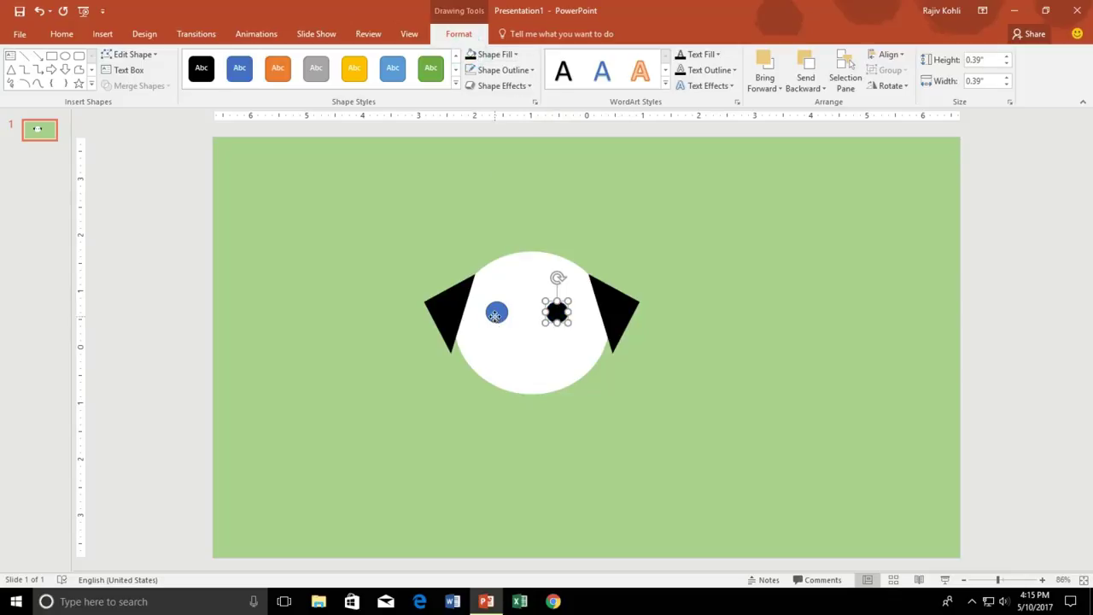
click(496, 312)
click(470, 54)
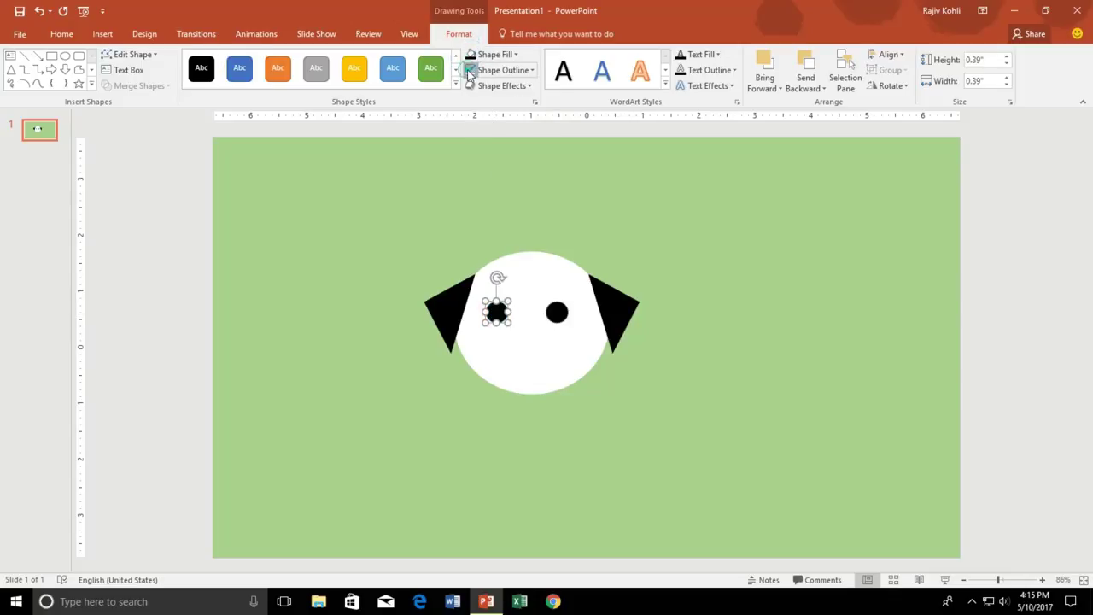
click(559, 314)
Step: Apply an outer drop shadow to the white face circle
click(578, 363)
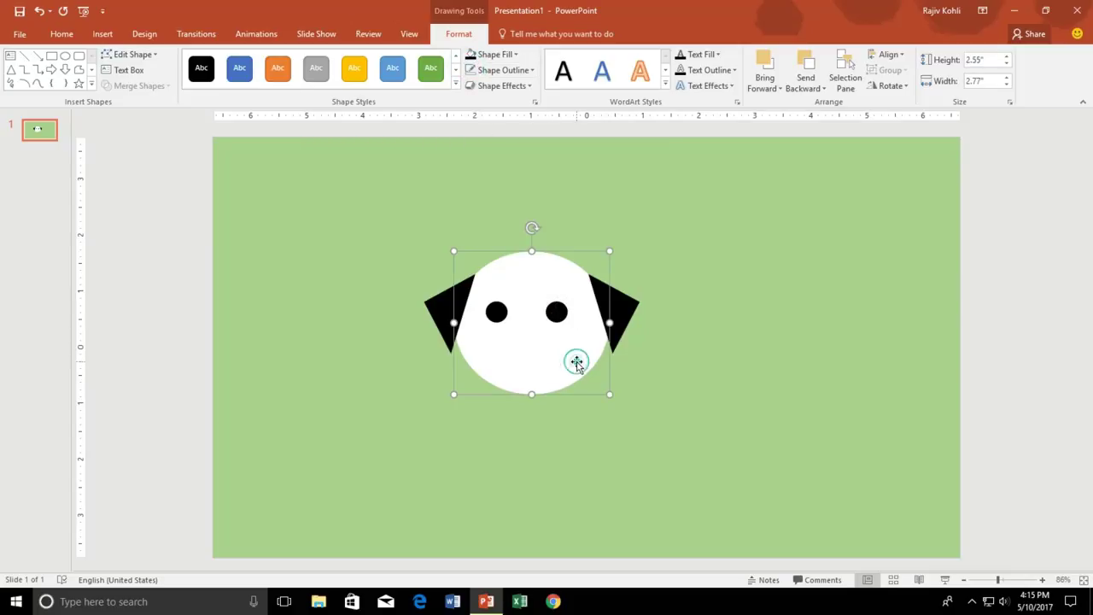
click(505, 86)
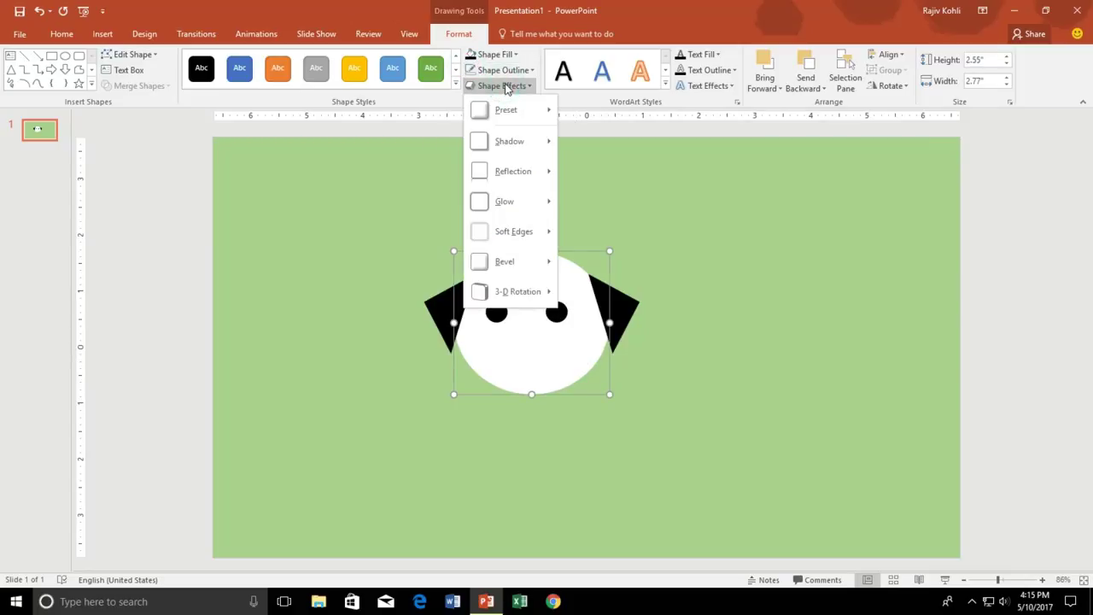
mouse_move(509, 141)
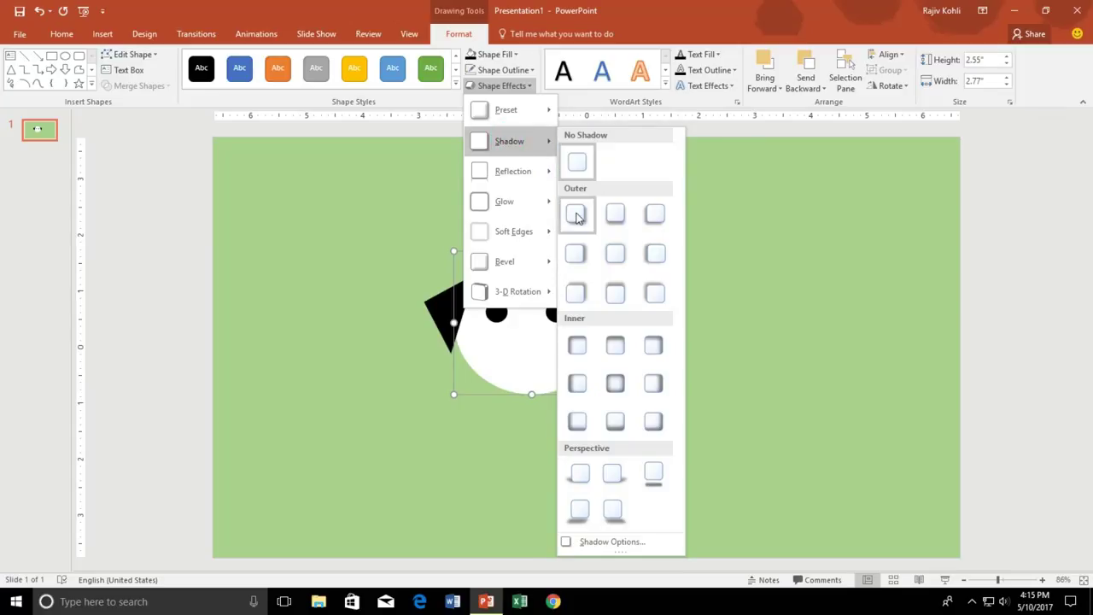
click(576, 214)
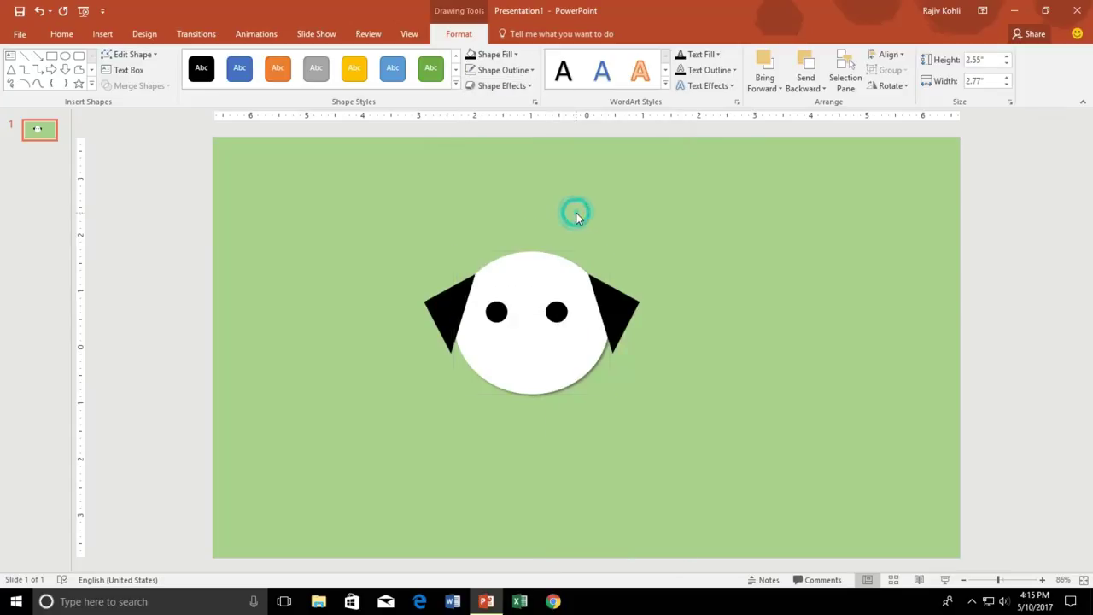
click(674, 354)
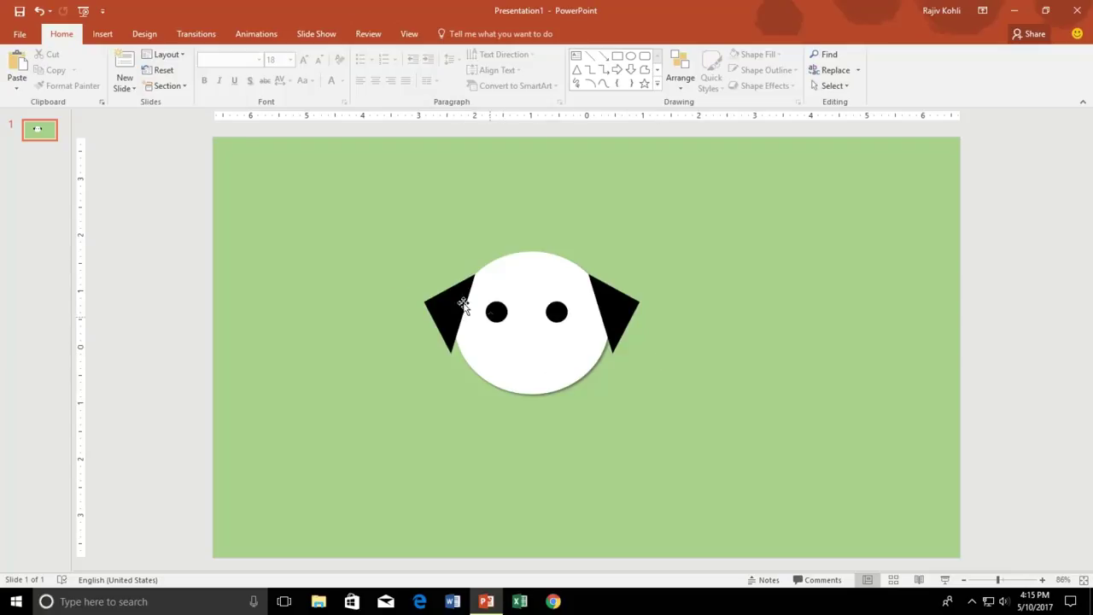
Step: Duplicate the left black eye and shrink the copy
click(102, 33)
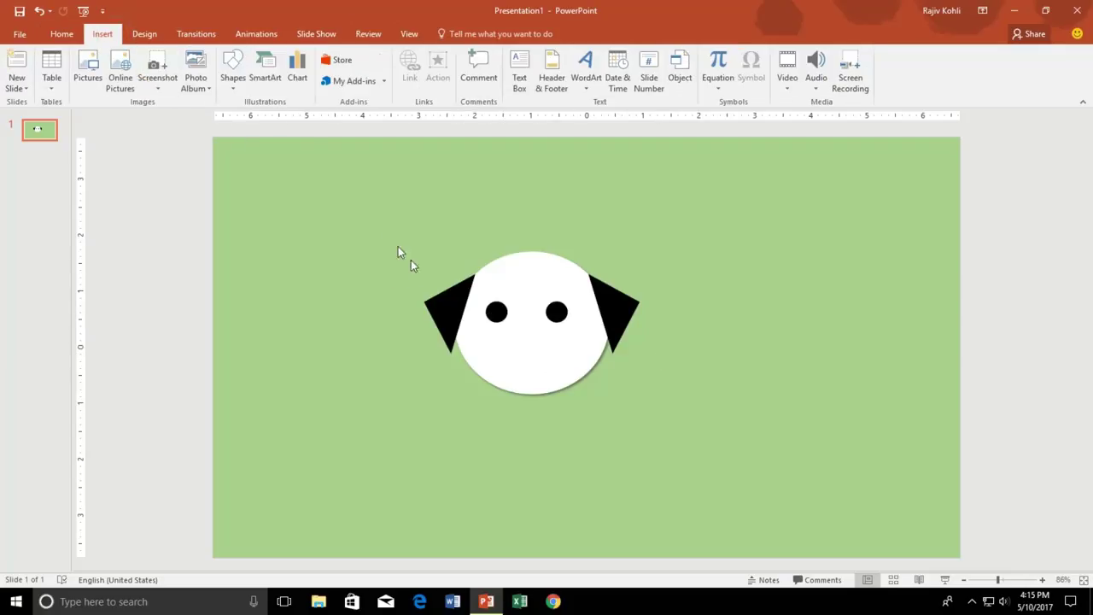
double_click(496, 312)
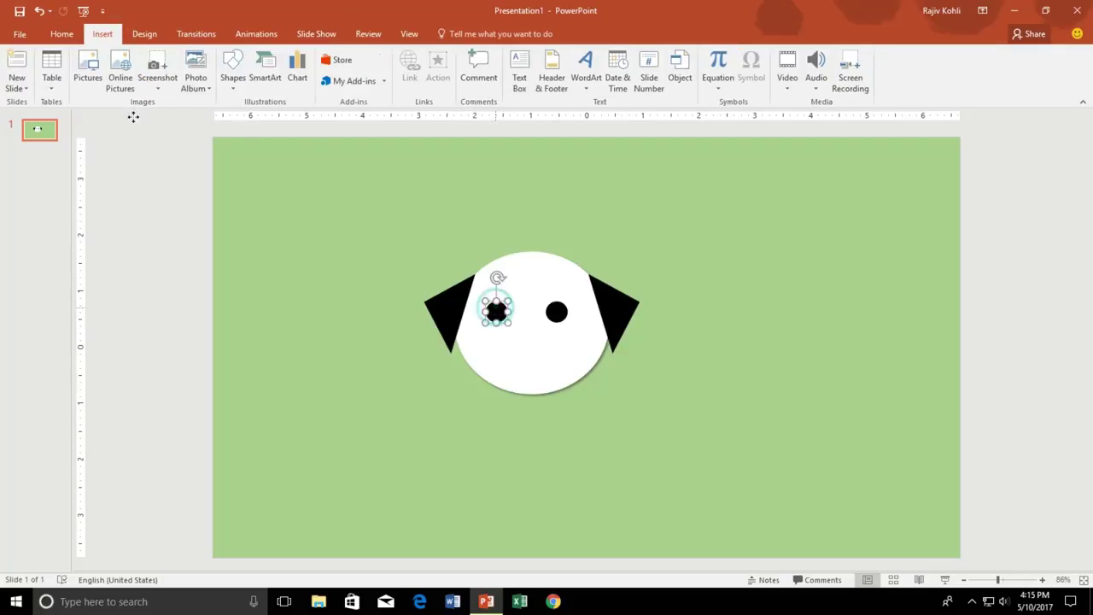
click(56, 36)
click(47, 72)
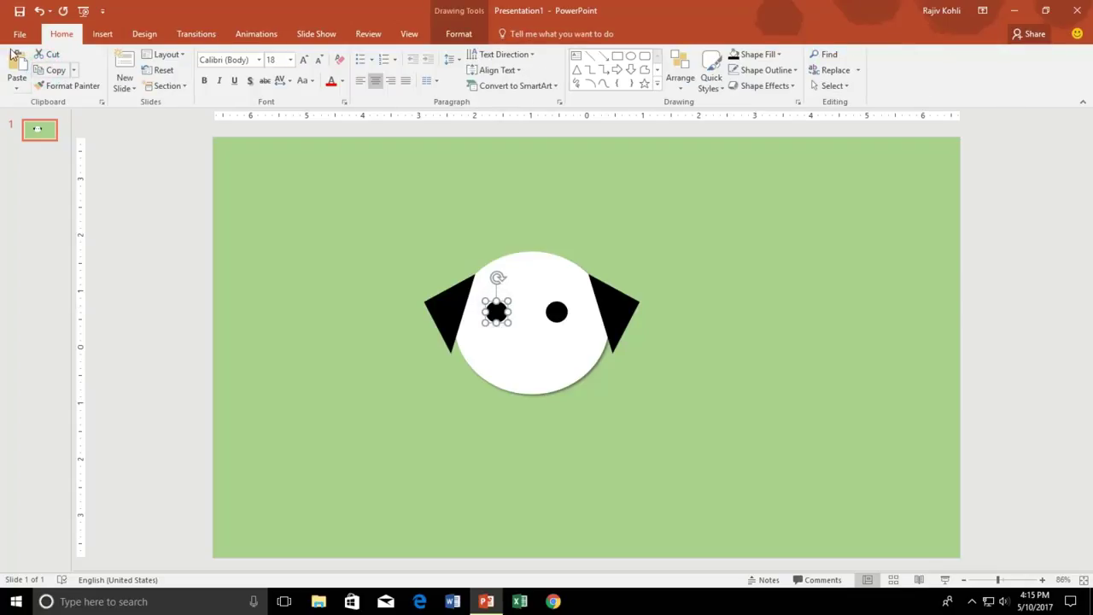
click(15, 56)
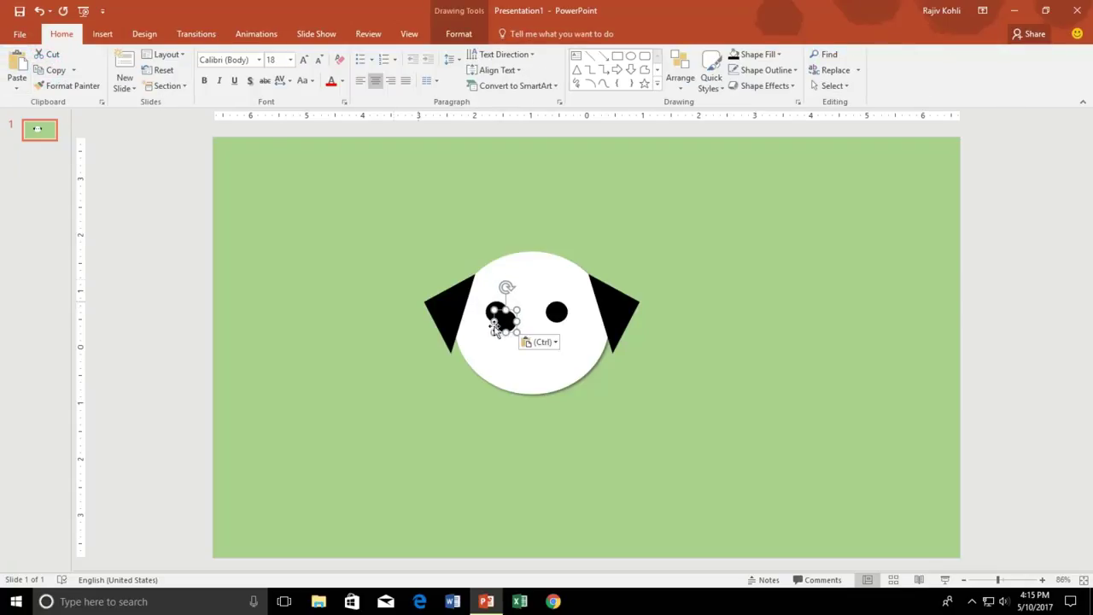
drag(517, 332, 513, 327)
Step: Fill the copy white and set it as a 0.14" highlight on the left eye
click(470, 34)
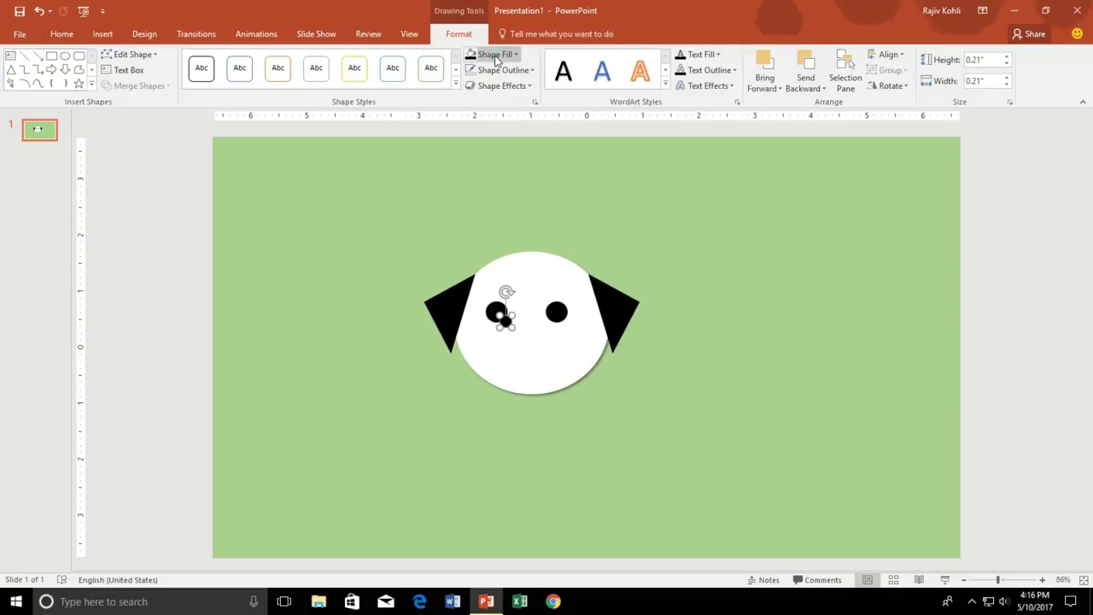
click(488, 54)
click(471, 85)
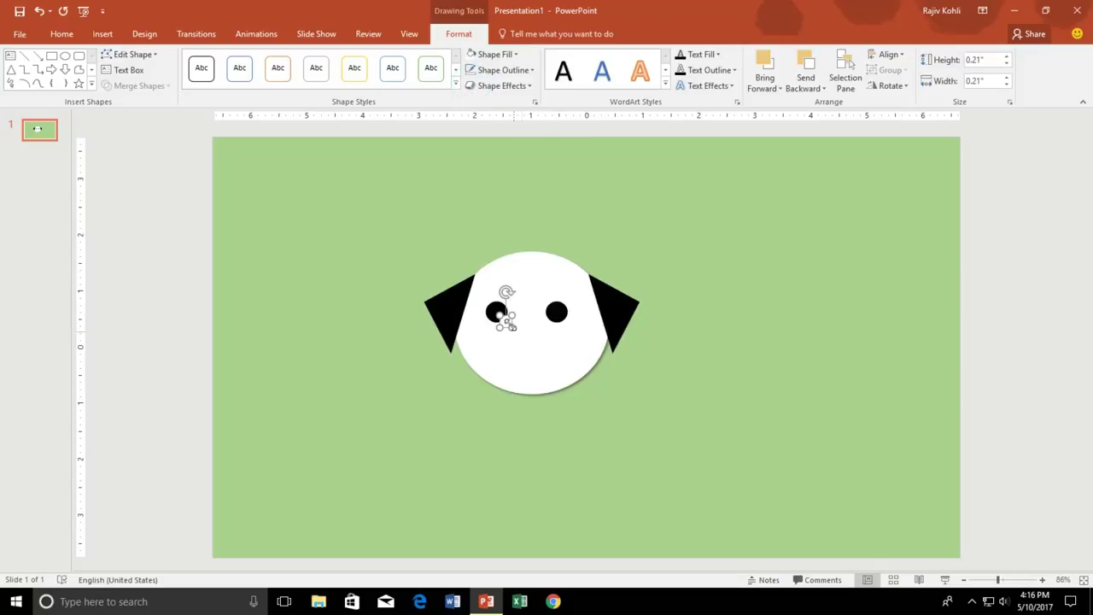
drag(505, 321, 497, 313)
scroll(498, 314, up, 5)
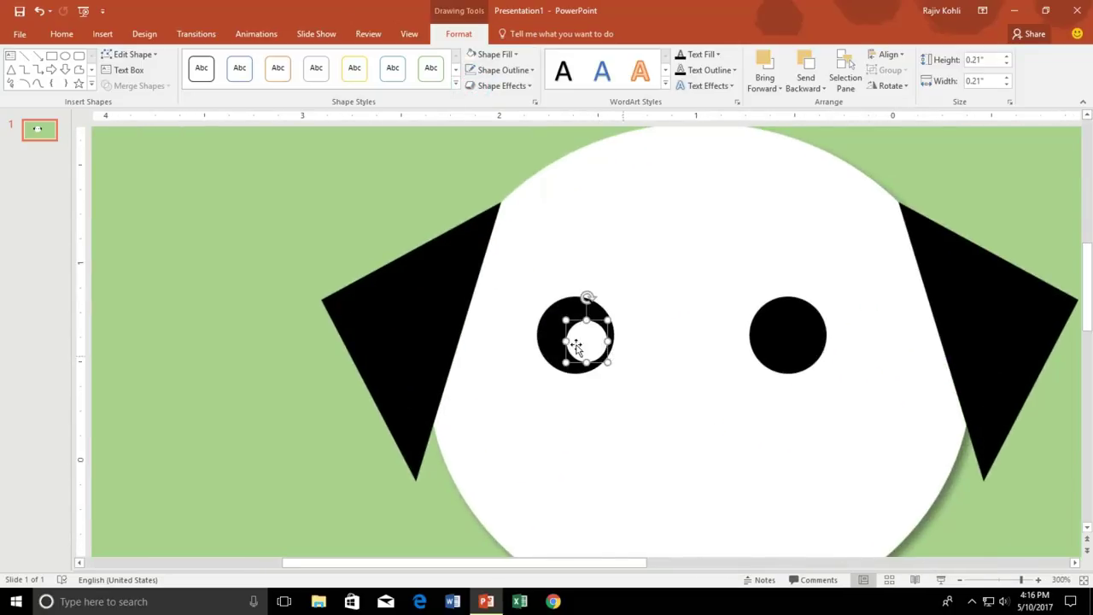
mouse_move(561, 314)
mouse_down()
mouse_move(599, 333)
mouse_move(767, 336)
mouse_up()
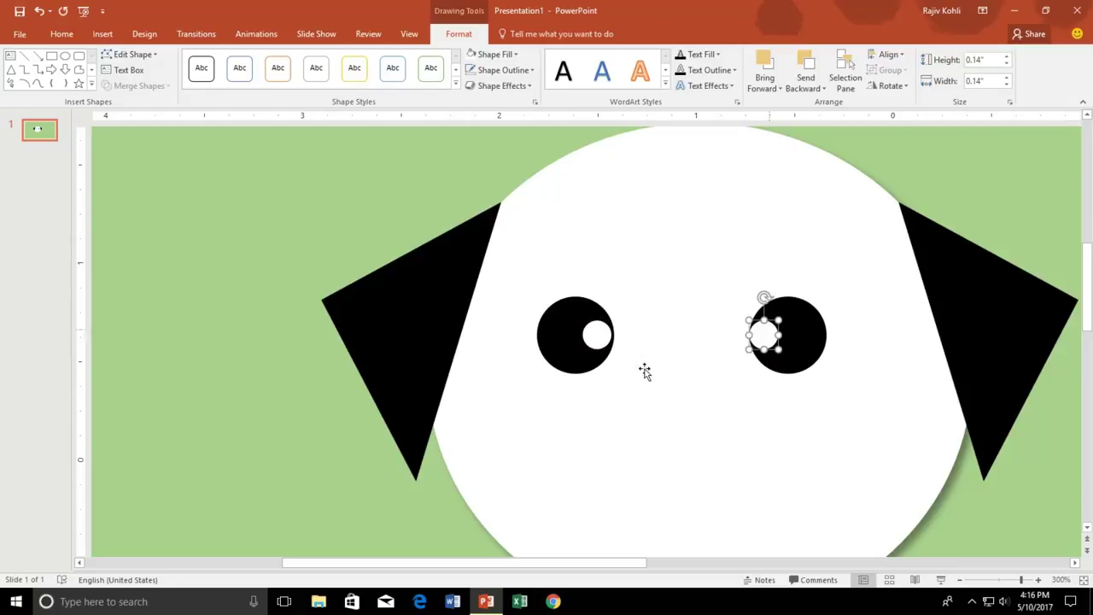
click(392, 192)
scroll(726, 376, down, 5)
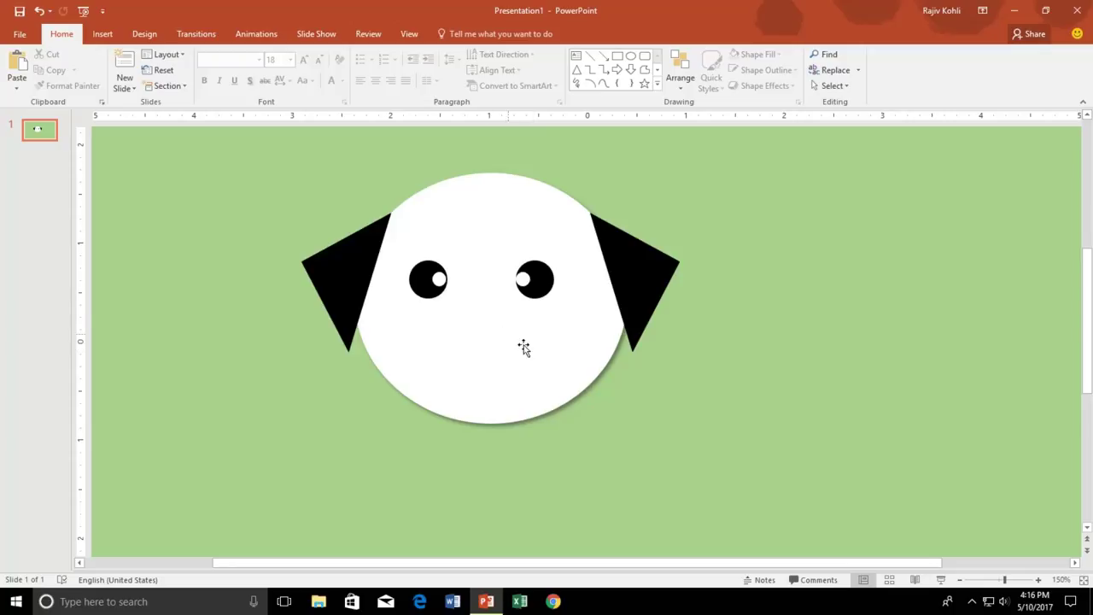
Step: Add a blue circle to the right of the dog's face
click(102, 34)
click(232, 68)
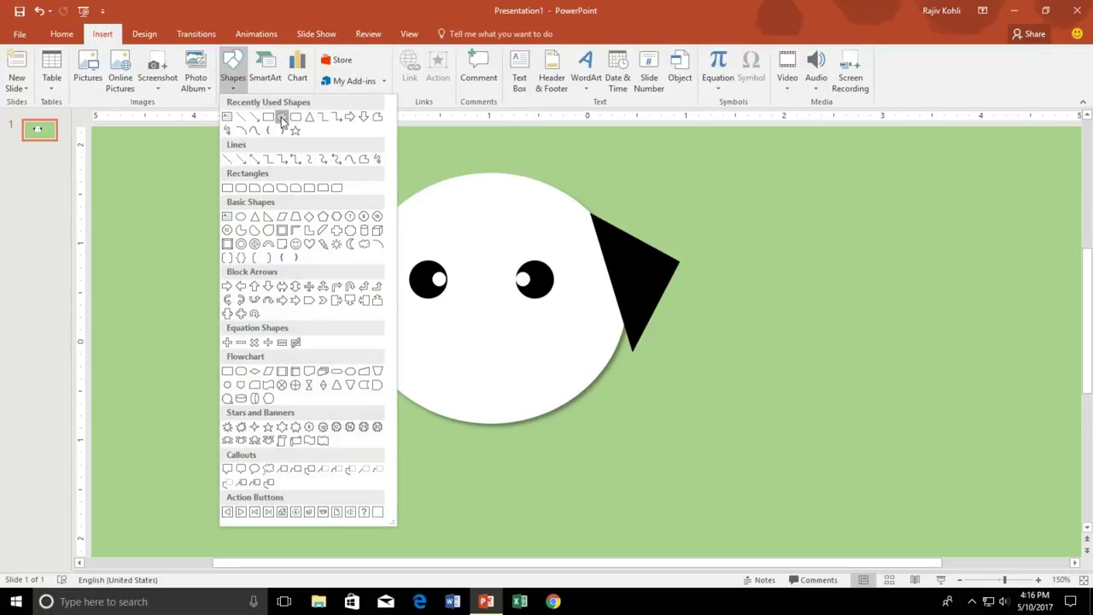
click(281, 117)
click(756, 299)
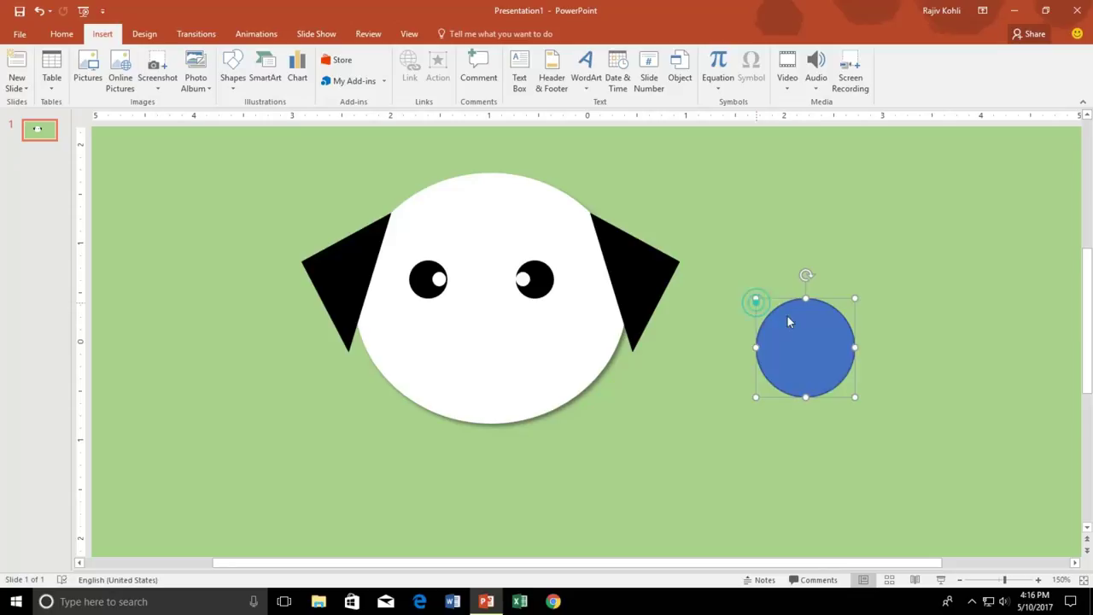
Step: Draw an isosceles triangle centred over the blue circle
click(103, 34)
click(235, 72)
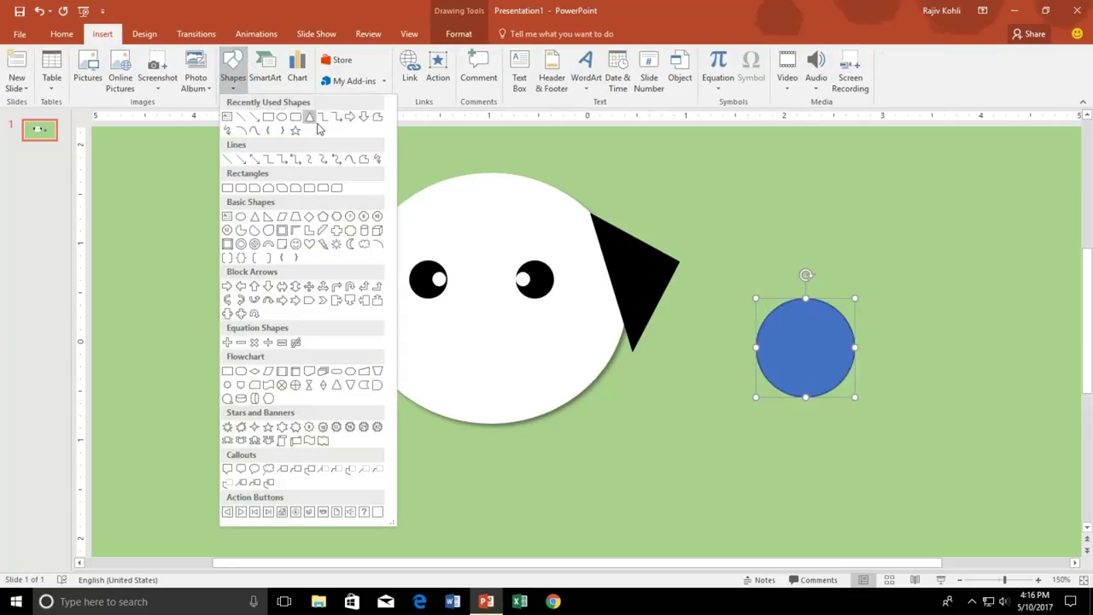
click(308, 118)
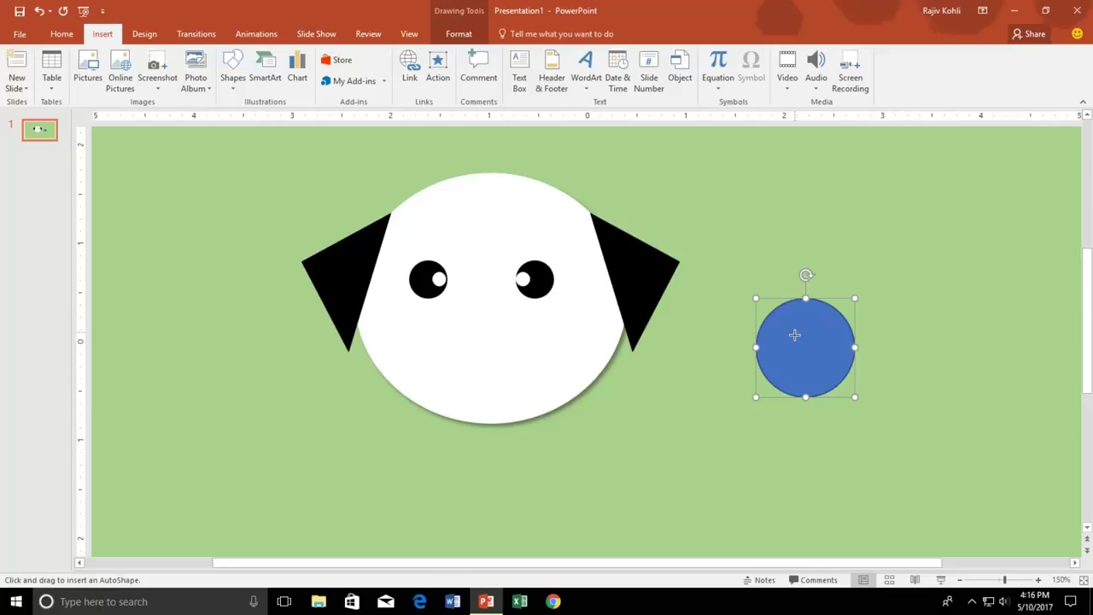
drag(794, 335, 908, 434)
drag(859, 398, 828, 355)
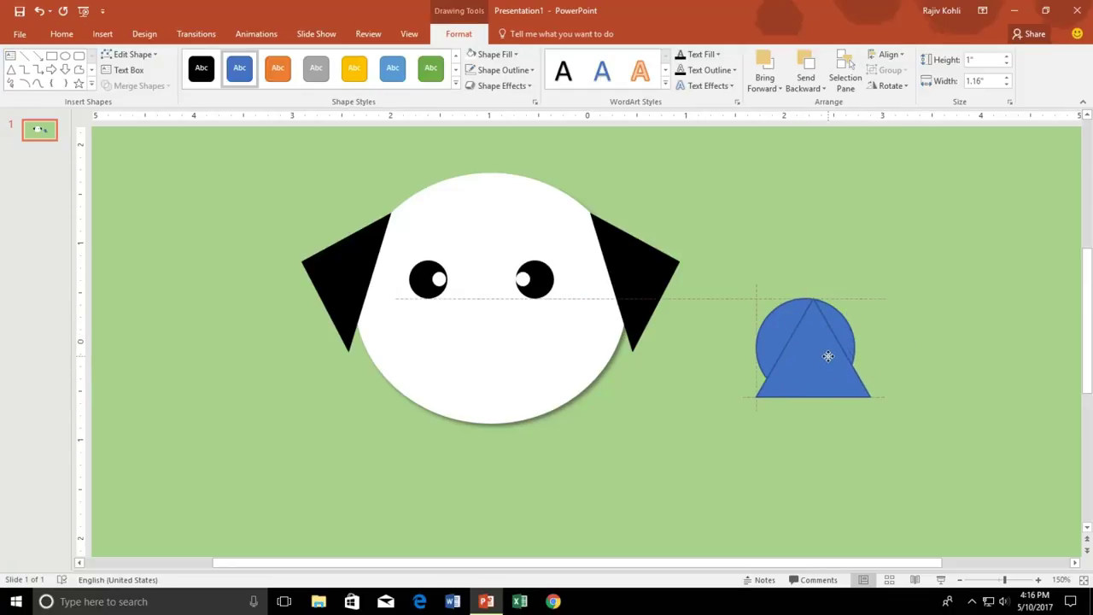
drag(828, 355, 816, 330)
Step: Resize the triangle to 0.78" × 1", widening its base past the circle
click(865, 283)
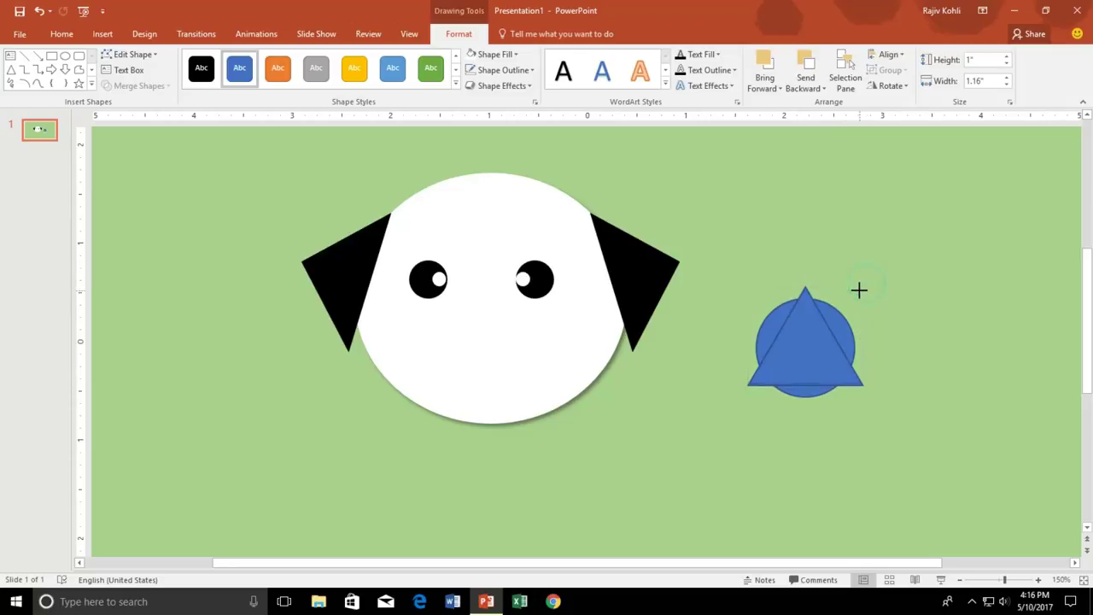
drag(847, 301, 849, 300)
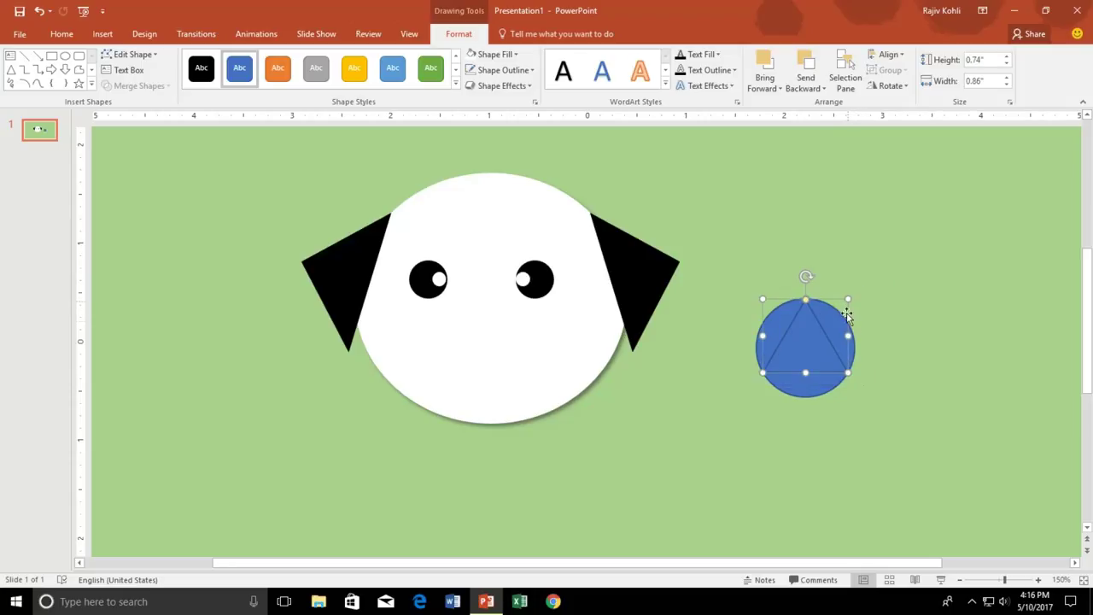
drag(848, 372, 861, 376)
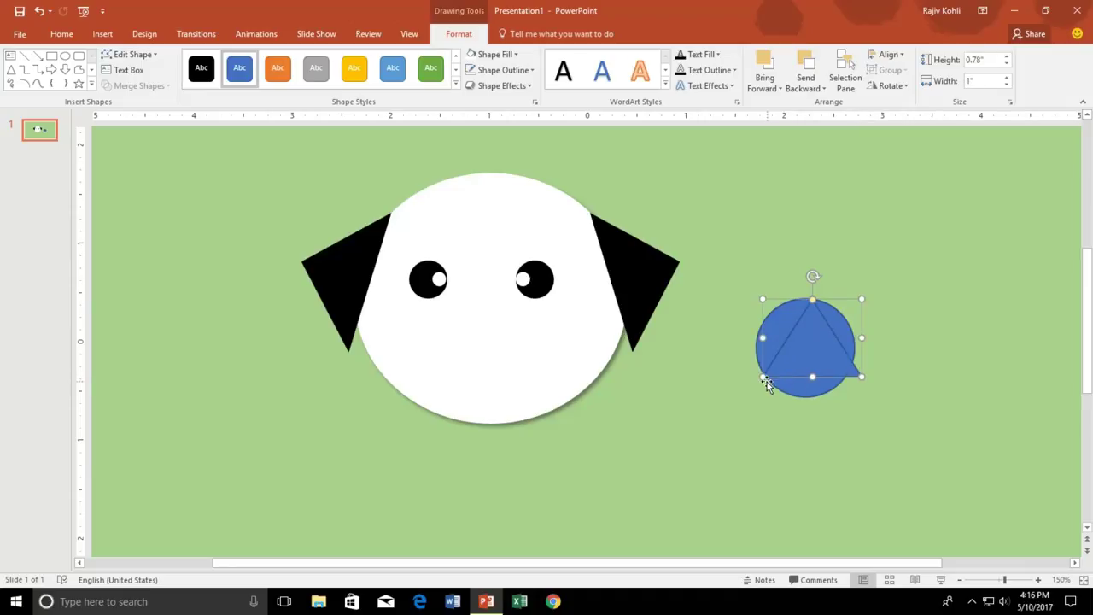
drag(760, 381, 756, 381)
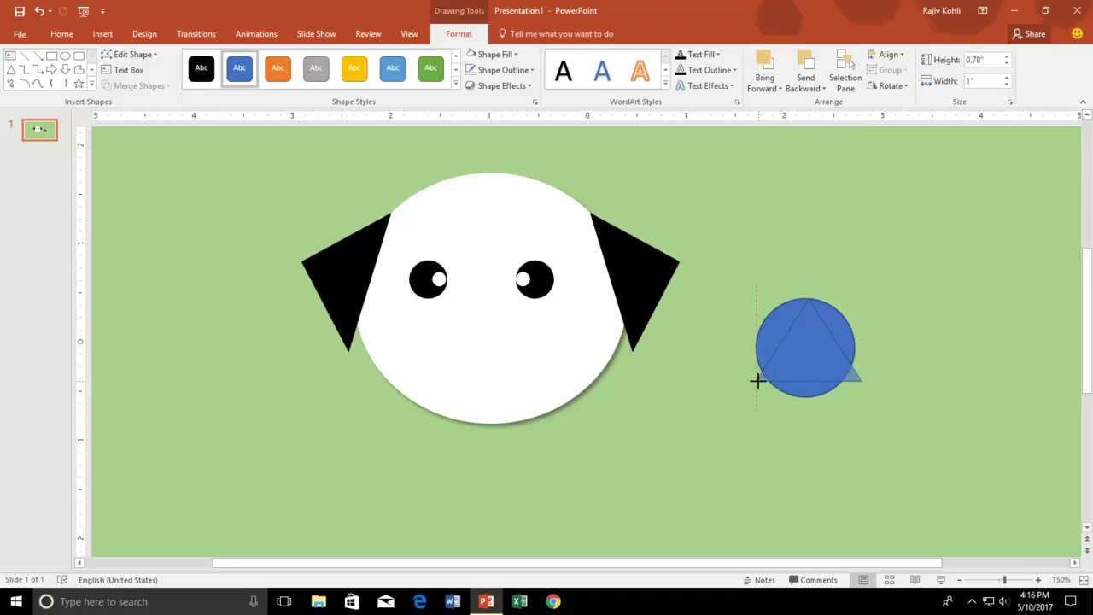
drag(756, 381, 757, 381)
click(789, 253)
click(796, 337)
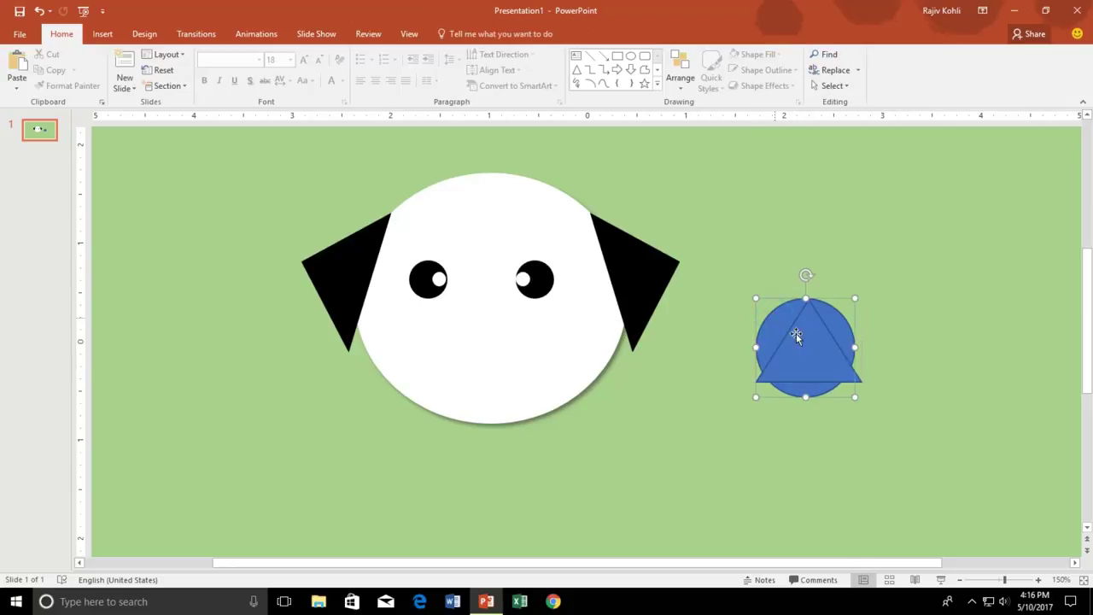
shift+click(806, 337)
Step: Try intersecting the circle and triangle and adjust the result's outline
click(137, 86)
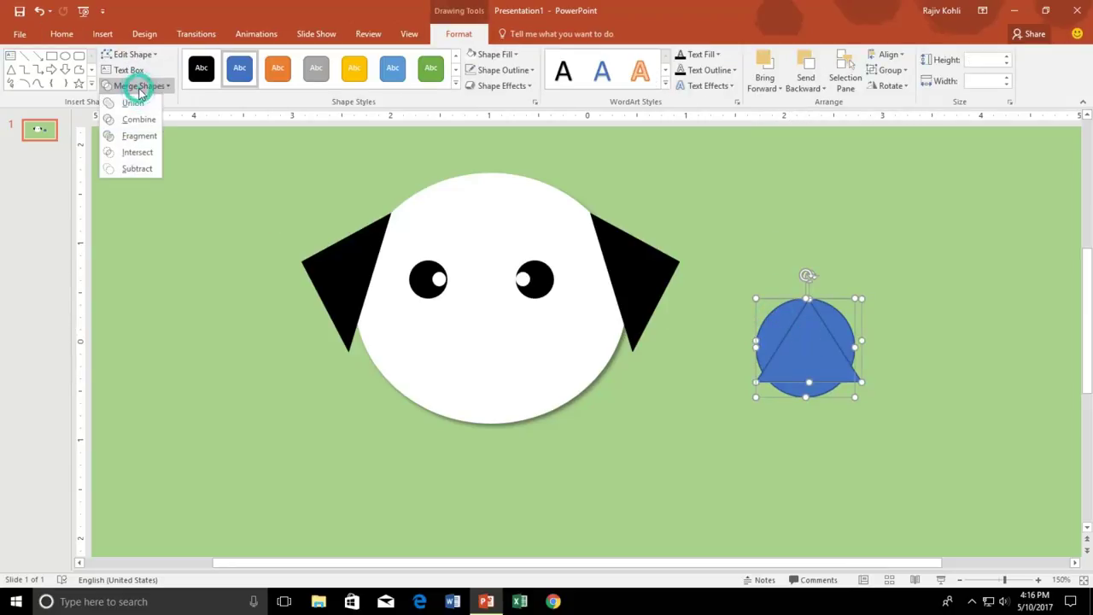
click(137, 153)
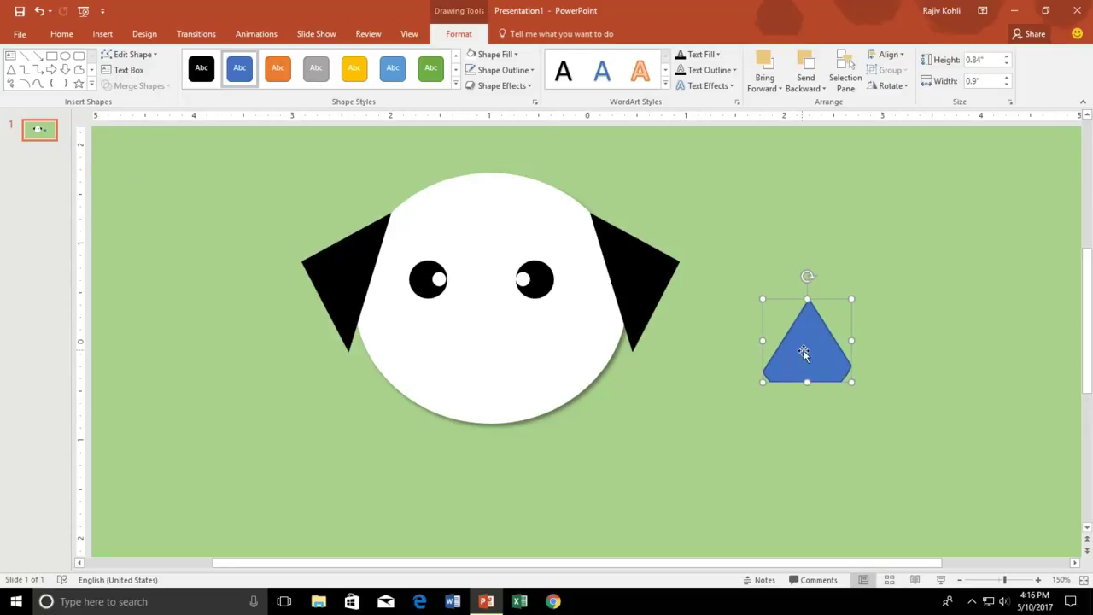
click(470, 70)
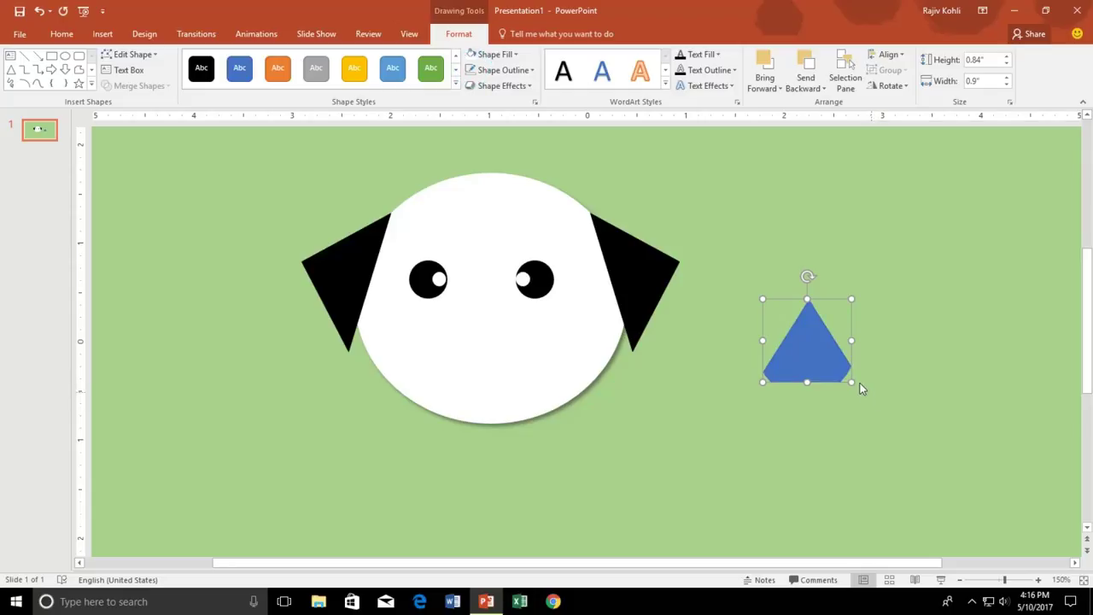
mouse_move(820, 371)
mouse_down()
mouse_move(499, 372)
mouse_move(503, 400)
mouse_up()
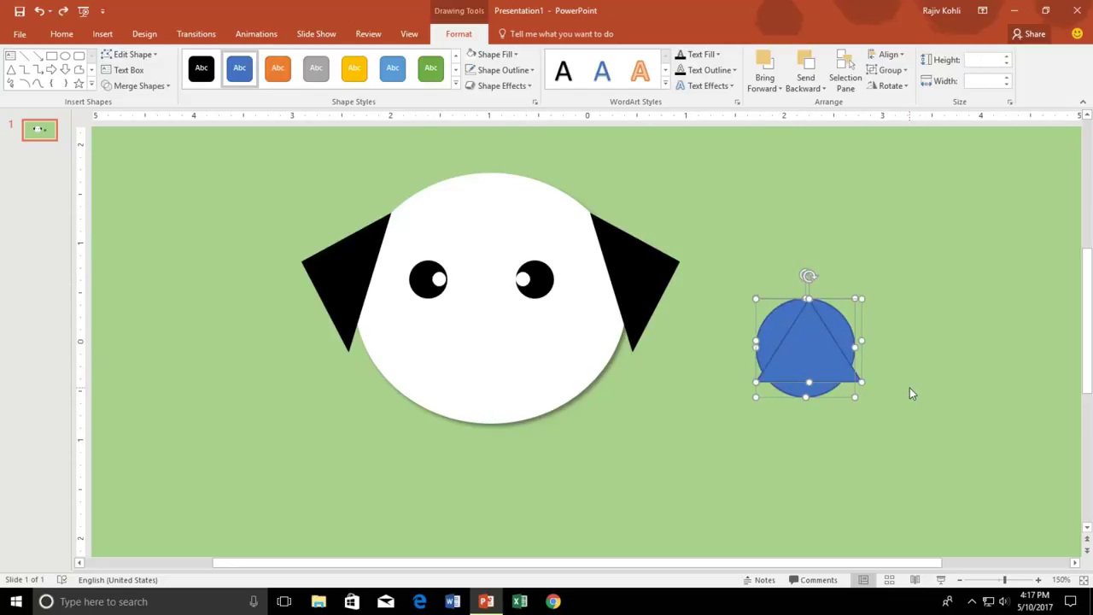
click(887, 357)
Step: Nudge the triangle up and intersect both shapes into a 0.84" × 0.83" cone
click(809, 363)
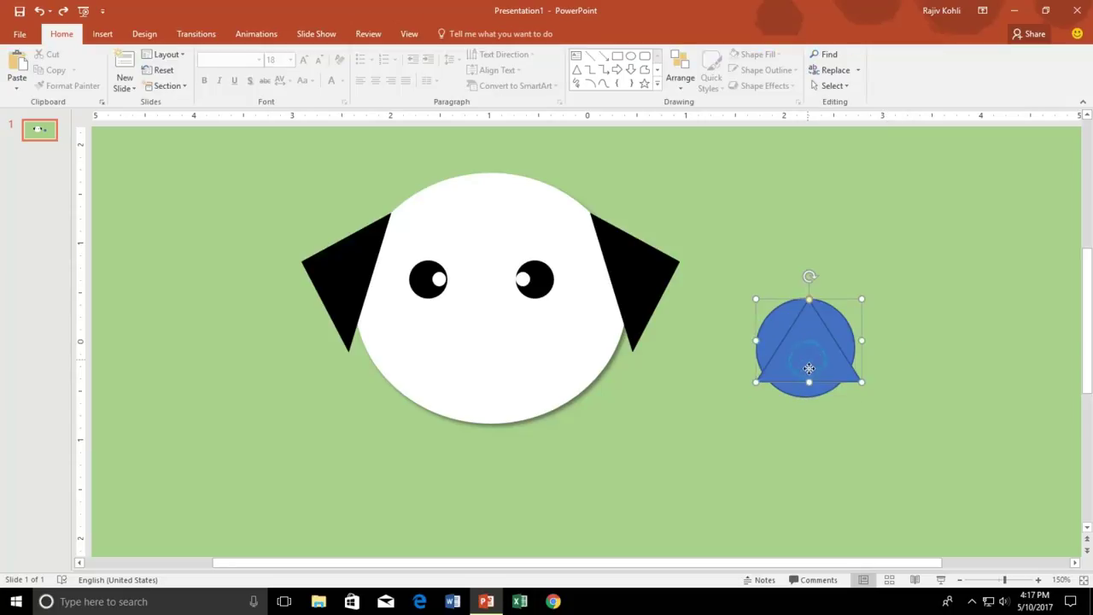
drag(811, 371, 803, 349)
click(776, 279)
click(784, 311)
shift+click(811, 355)
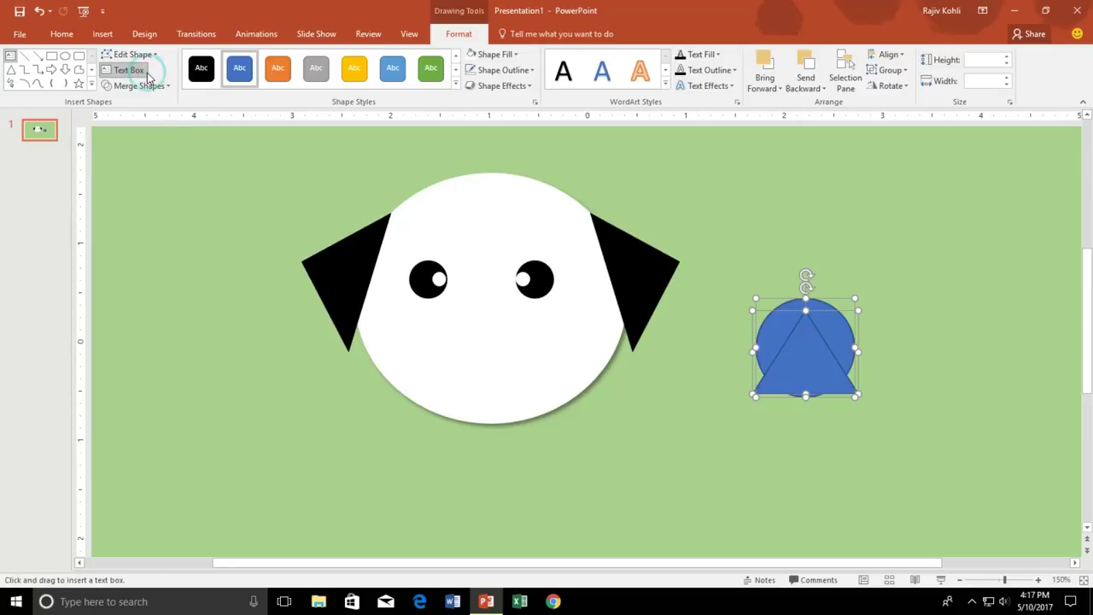
click(139, 86)
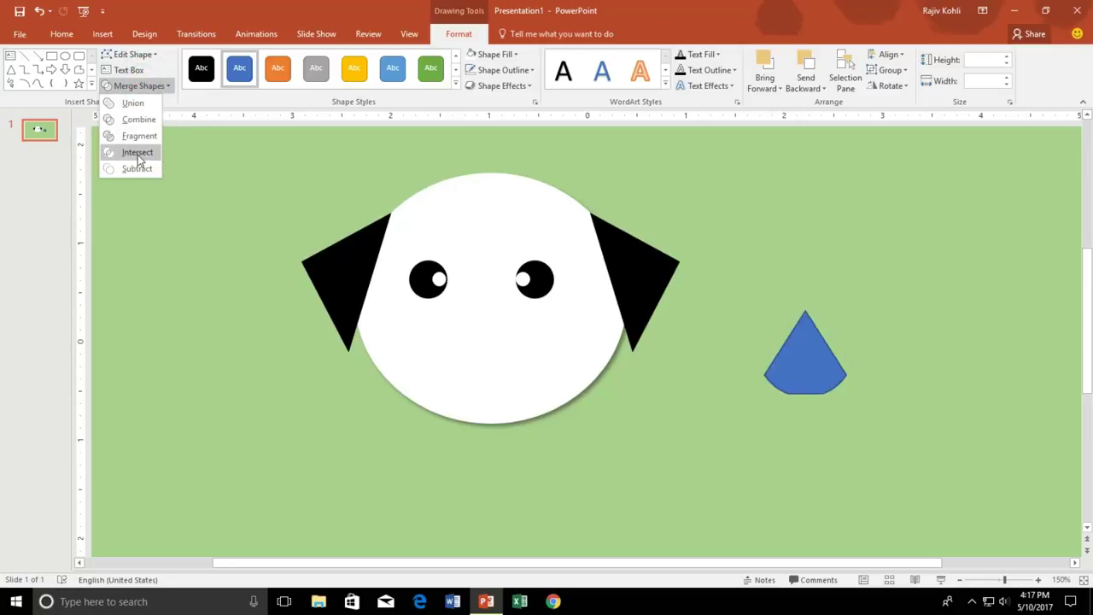
click(138, 152)
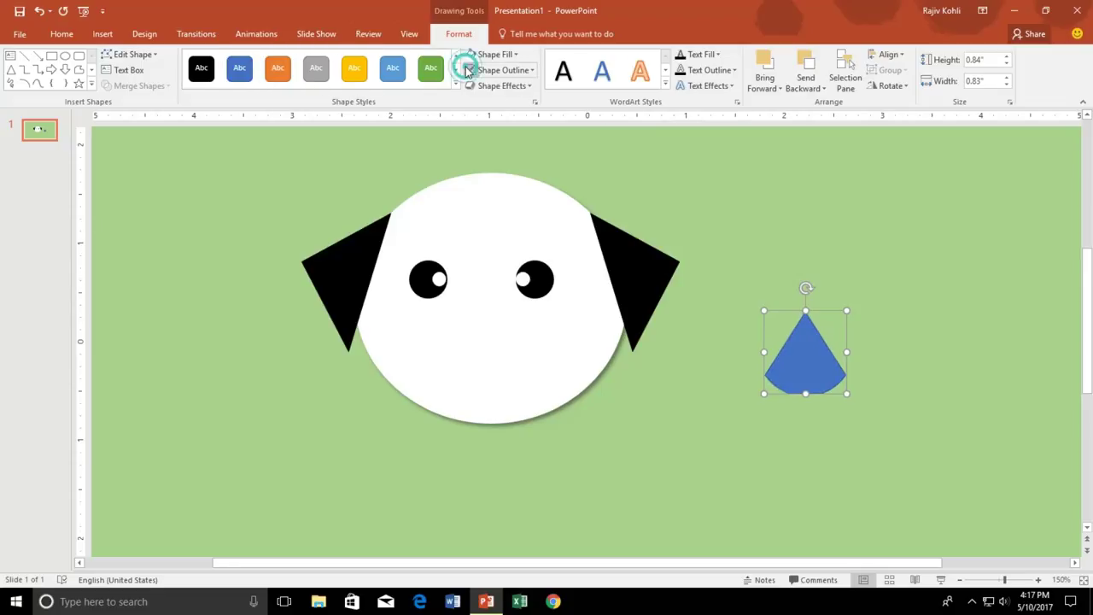
Step: Fill the cone dark grey and move it onto the face below the eyes
click(496, 55)
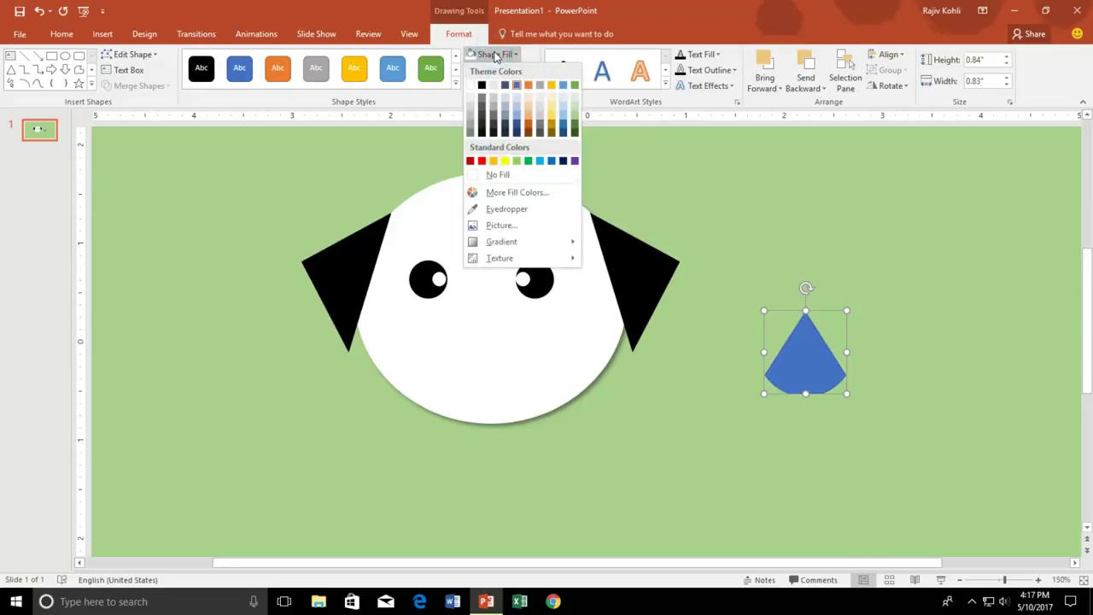
click(492, 119)
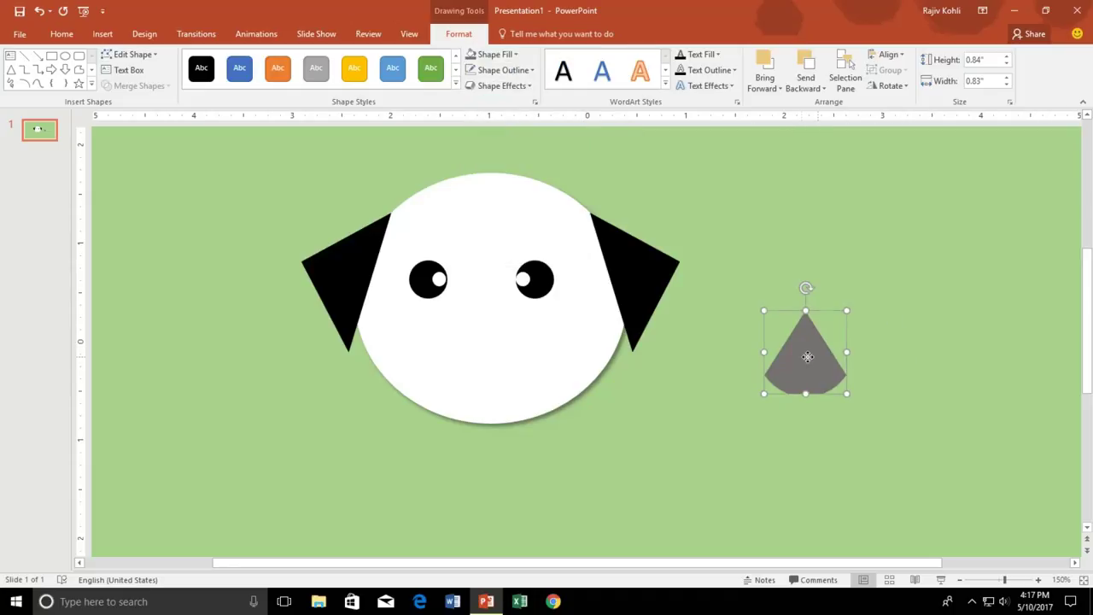
drag(807, 357, 502, 362)
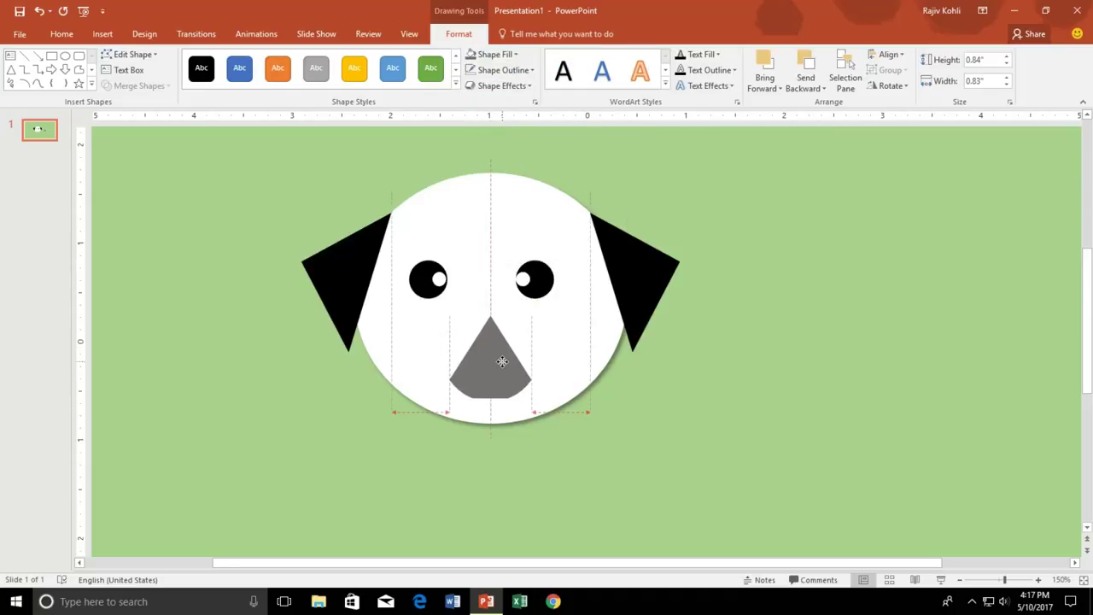
drag(502, 361, 494, 356)
Step: Align the nose to the face's horizontal centre and shift the right eye slightly right
click(396, 329)
shift+click(489, 353)
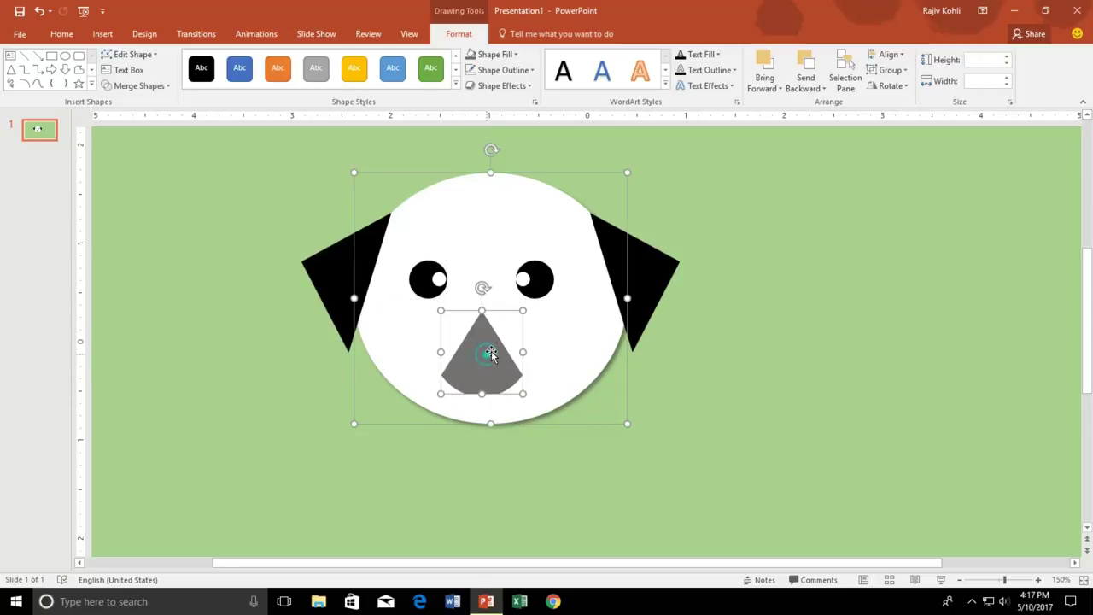
click(887, 53)
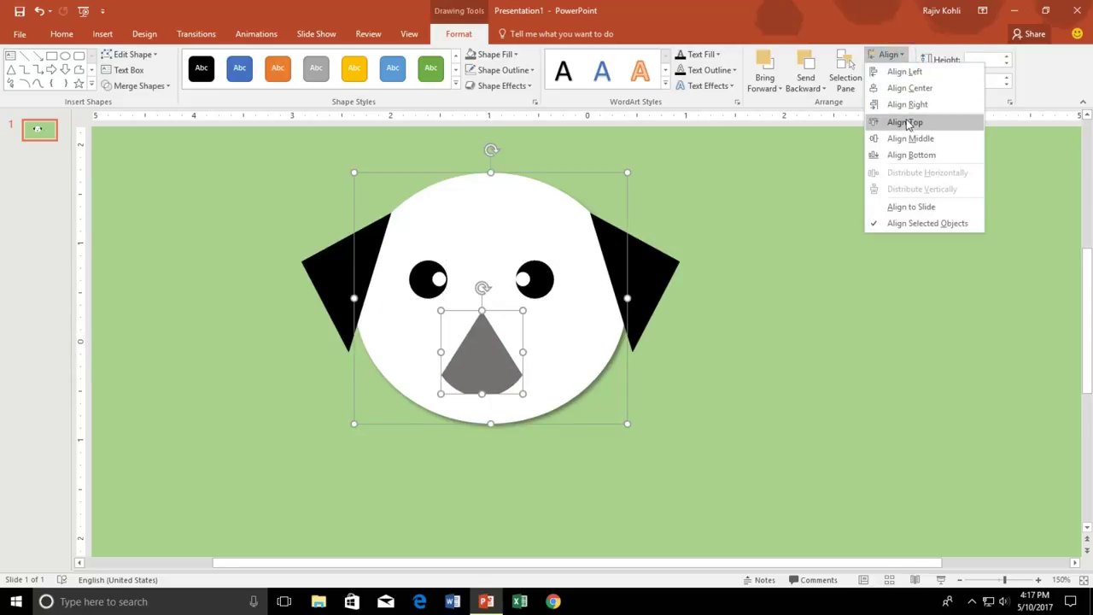
click(909, 88)
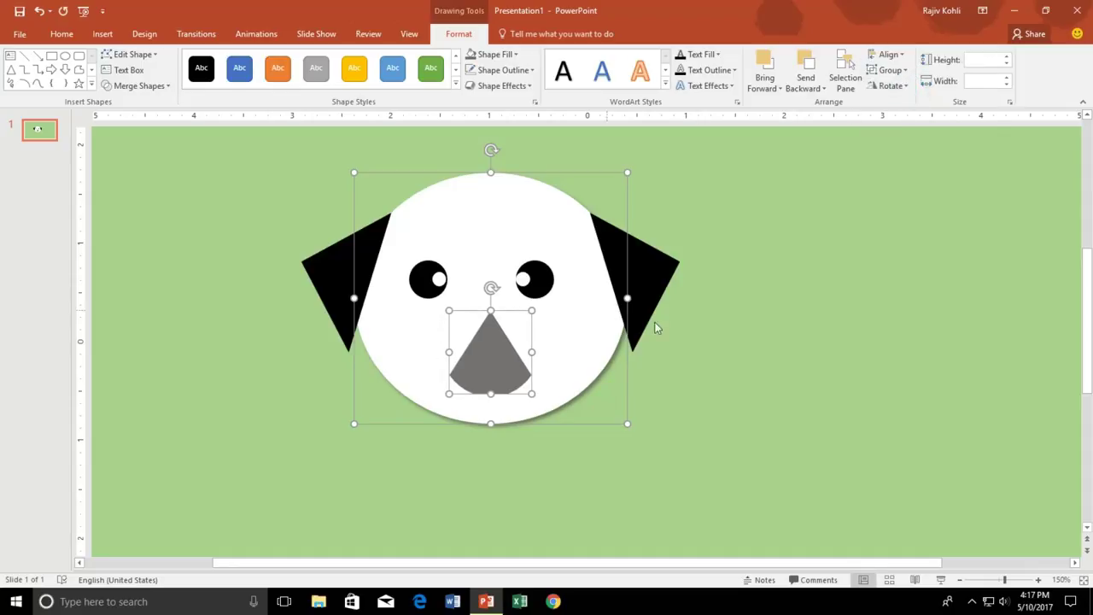
click(700, 371)
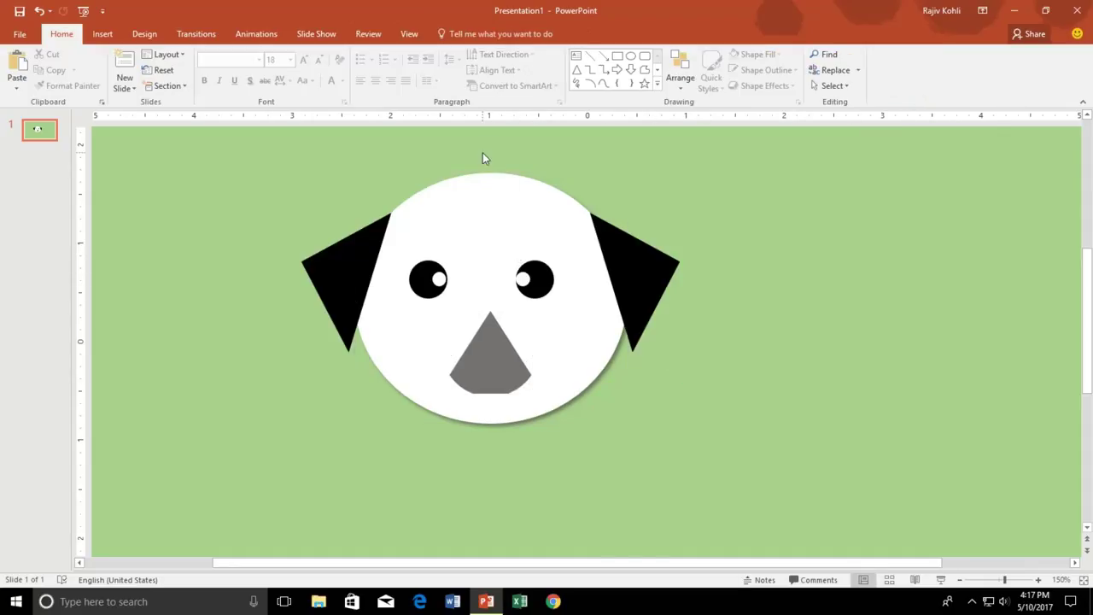
drag(482, 153, 585, 316)
drag(545, 280, 554, 280)
Step: Place a smaller black copy of the nose triangle at the bottom of the grey nose
click(498, 371)
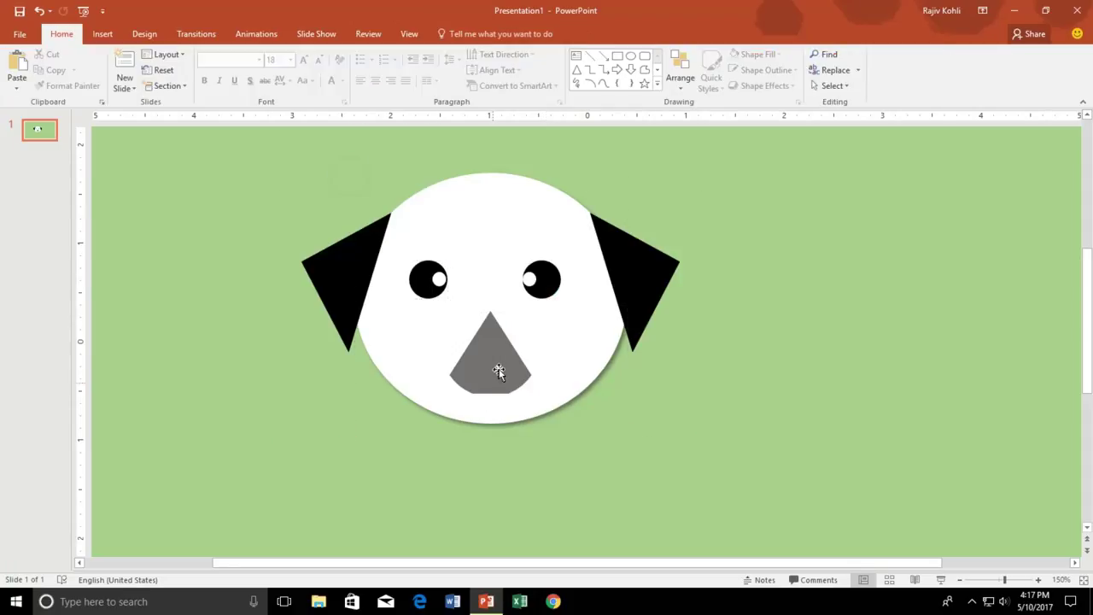
click(498, 365)
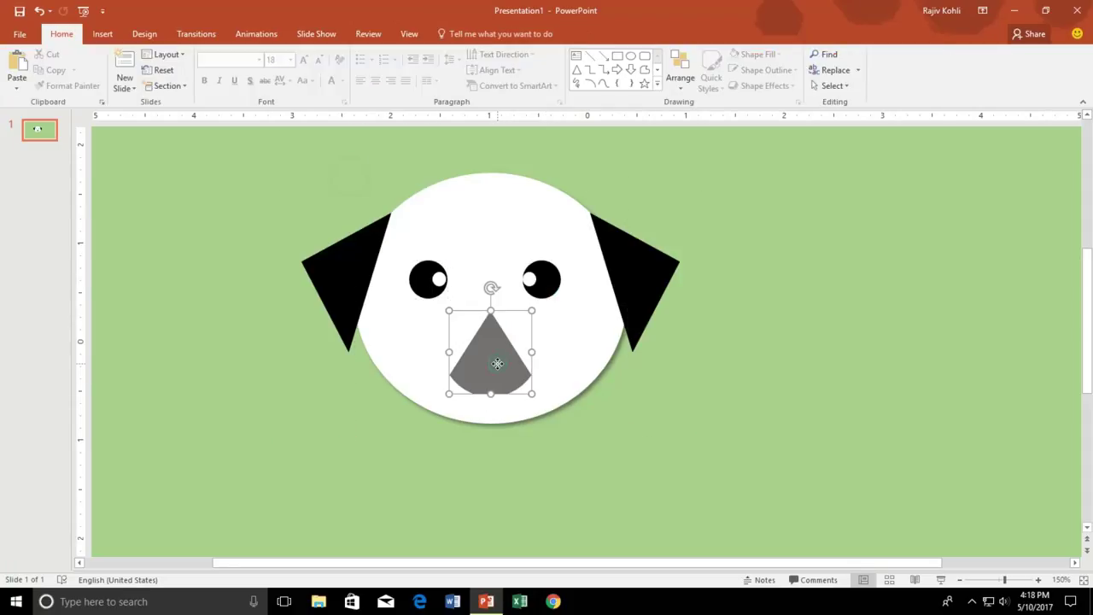
click(61, 35)
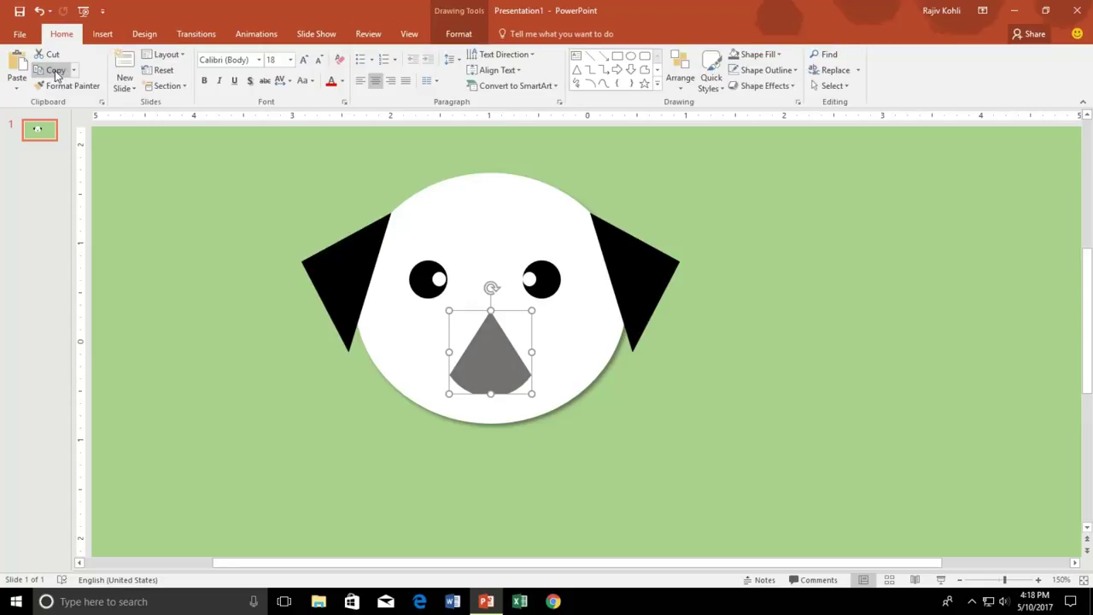
click(55, 71)
click(10, 61)
drag(524, 362, 498, 348)
drag(531, 310, 515, 331)
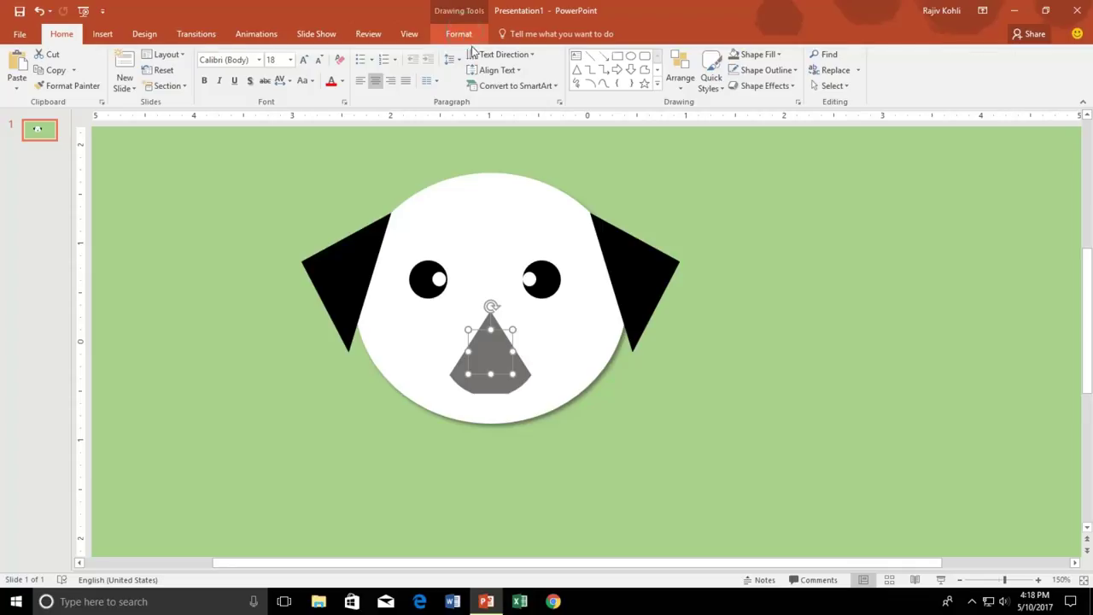
click(460, 34)
click(494, 54)
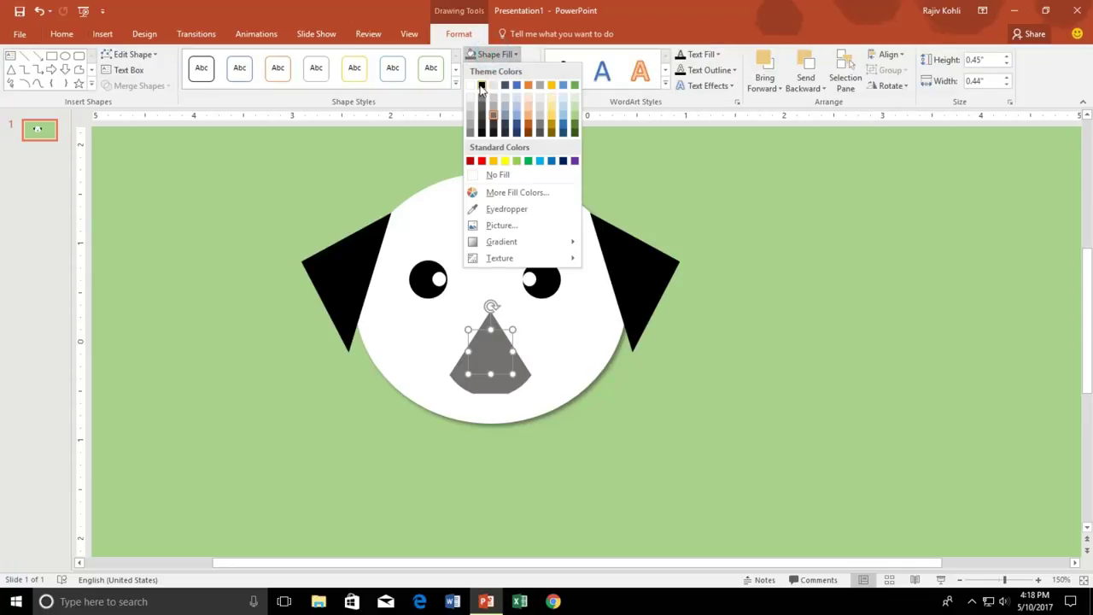
click(481, 86)
drag(491, 353, 489, 377)
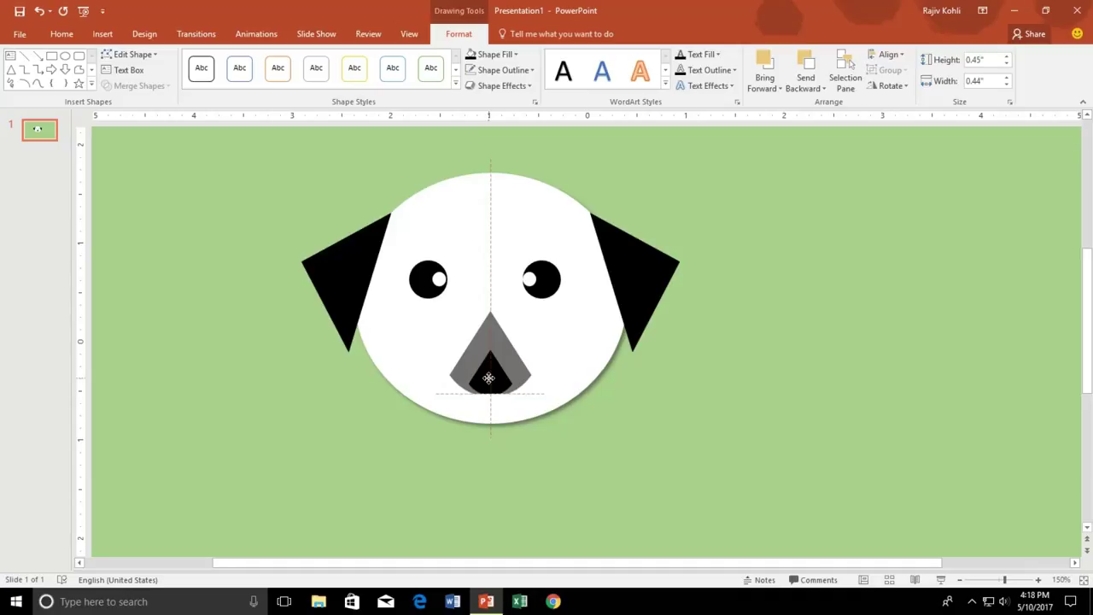
Step: Add a tiny vertically flipped dark-grey triangle near the top of the nose
click(62, 33)
click(53, 70)
click(17, 60)
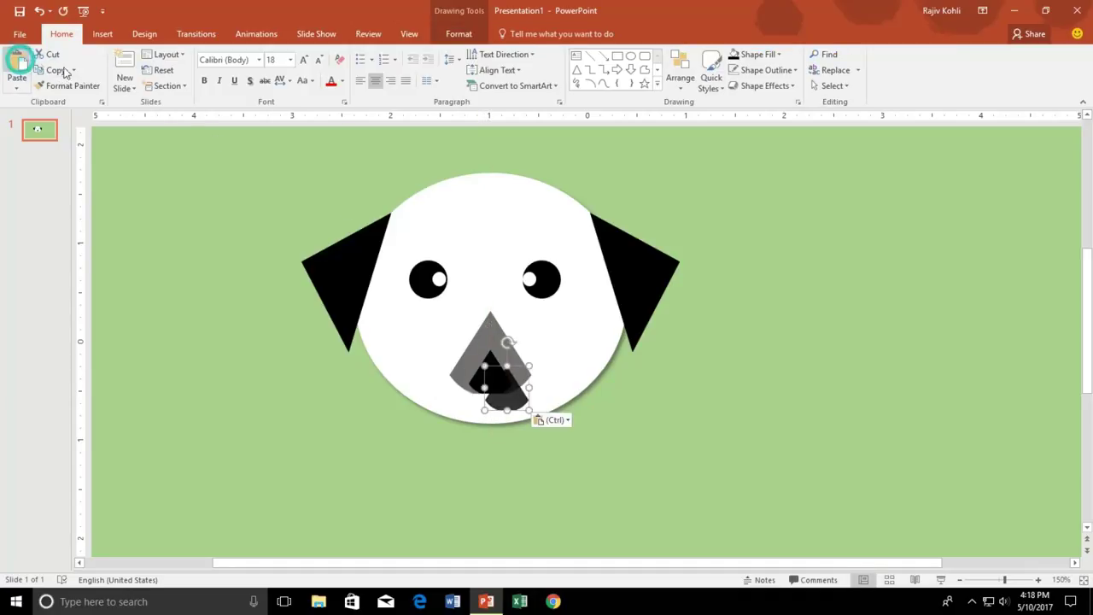
click(459, 33)
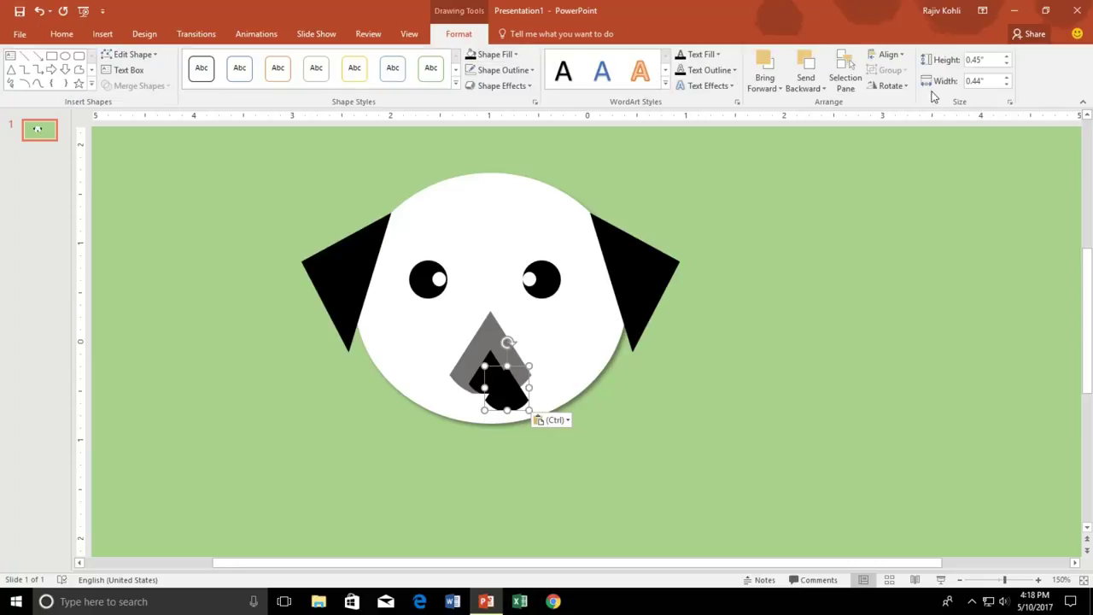
click(891, 86)
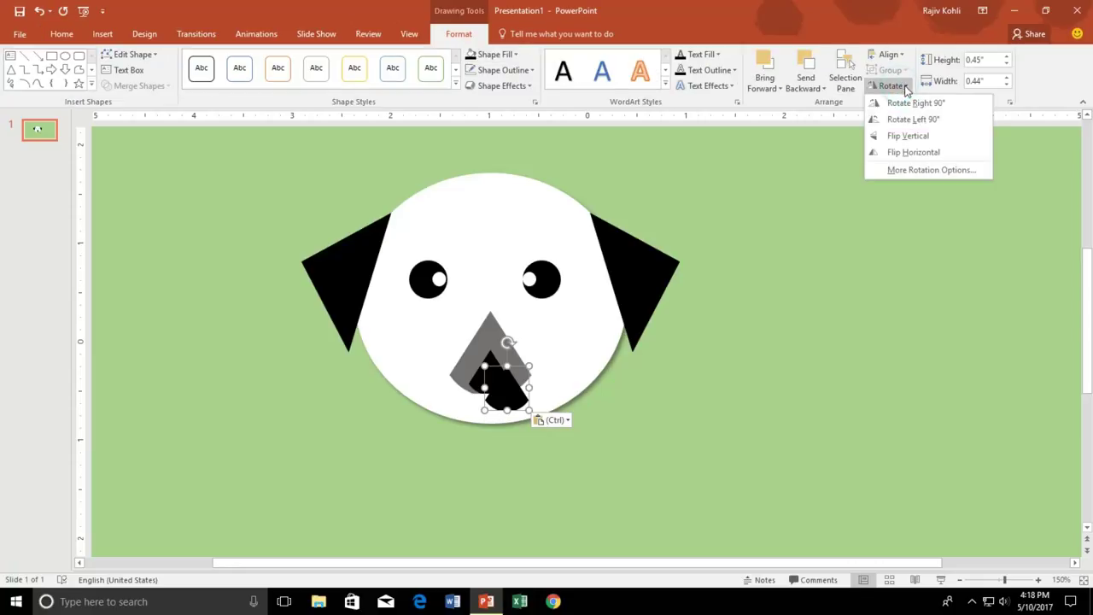
click(913, 138)
drag(528, 412, 490, 334)
click(495, 57)
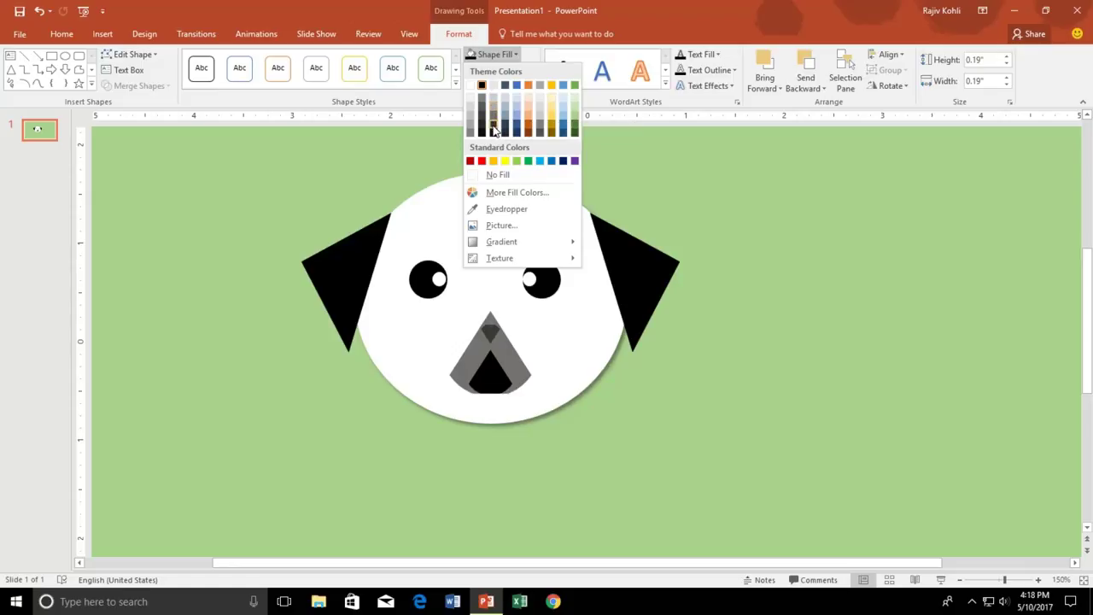
click(495, 129)
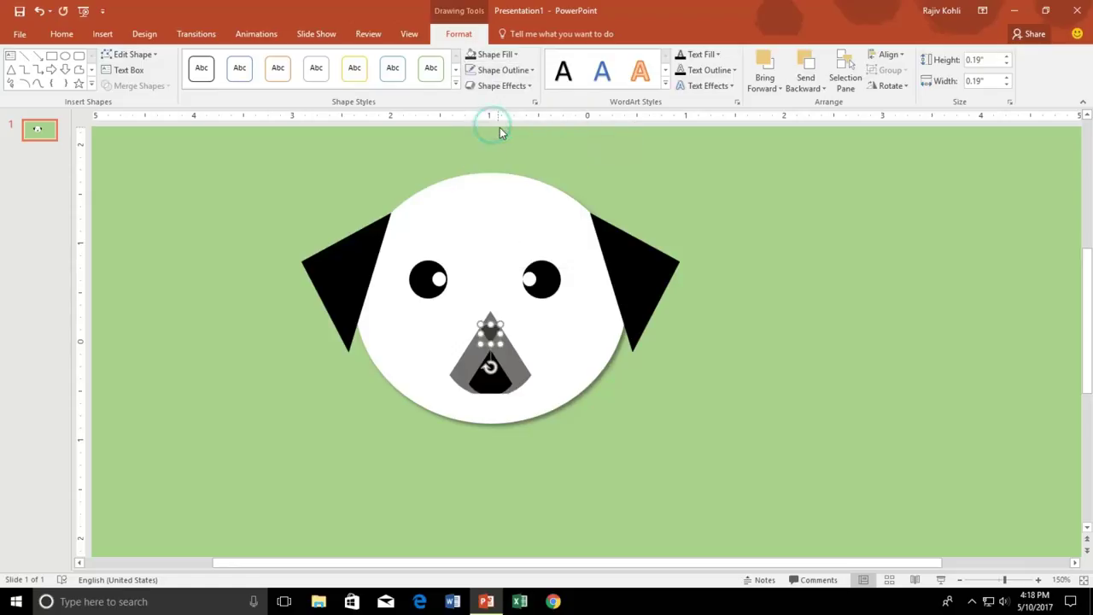
click(765, 270)
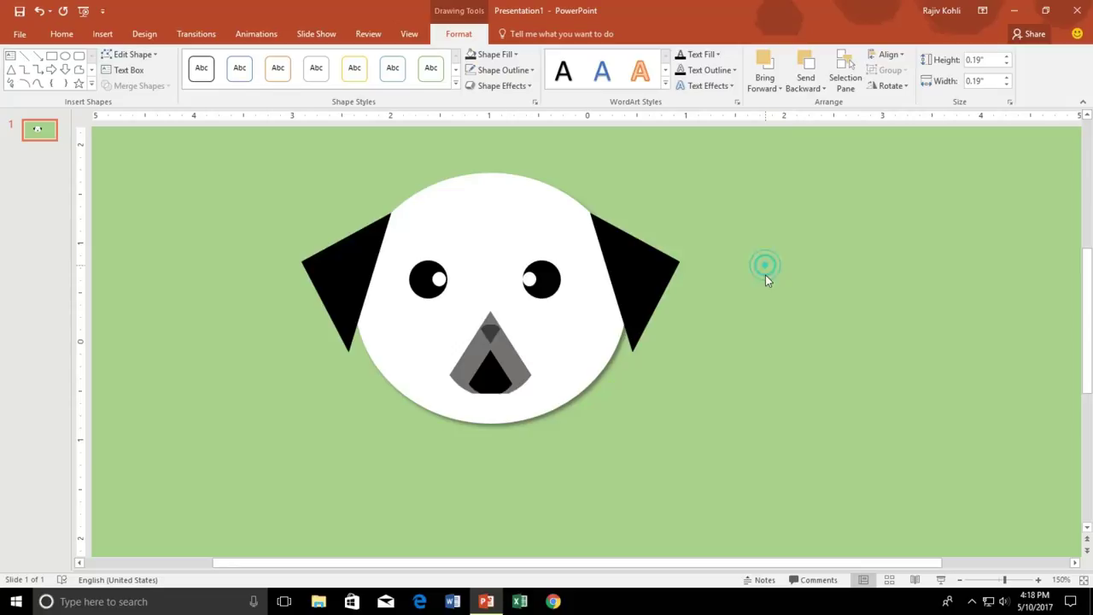
scroll(764, 278, down, 2)
scroll(696, 295, down, 3)
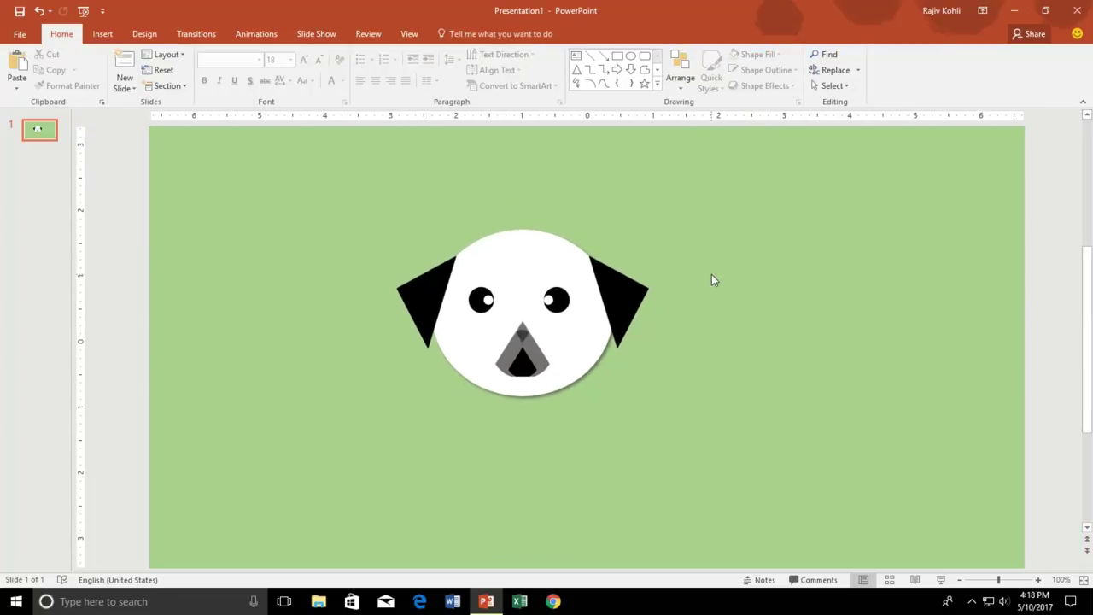
Step: Draw a large white, outline-free oval body below the head and send it behind
click(103, 33)
click(233, 78)
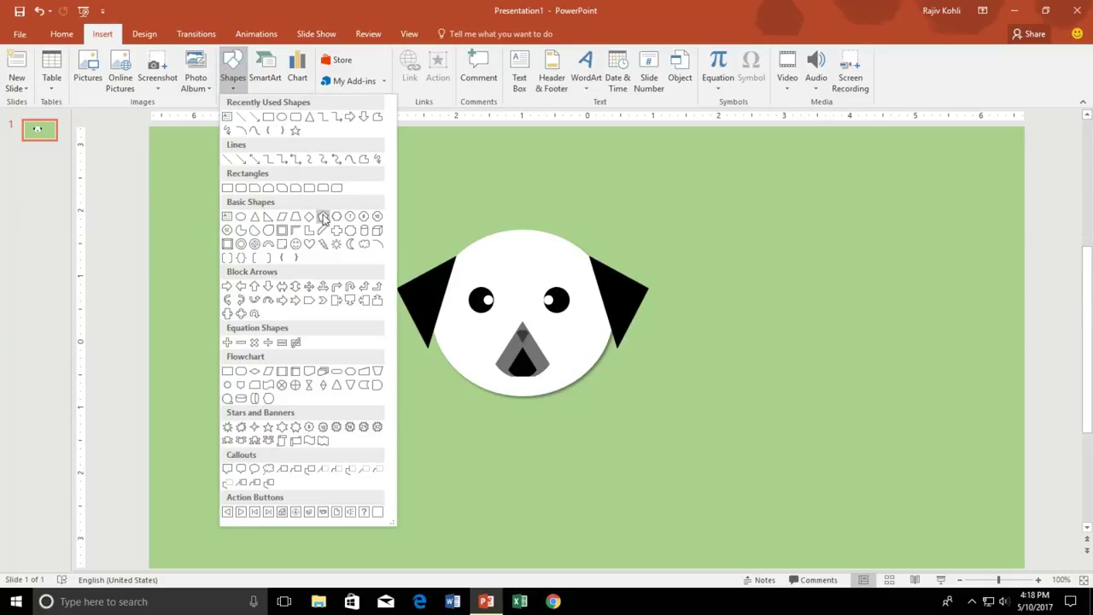
click(282, 129)
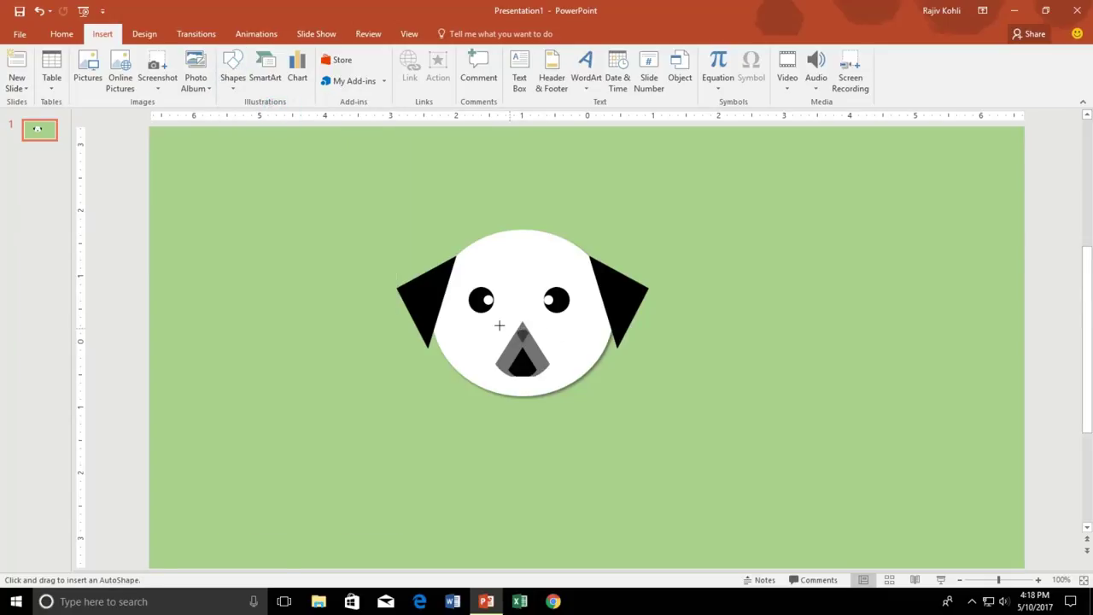
drag(458, 304, 781, 516)
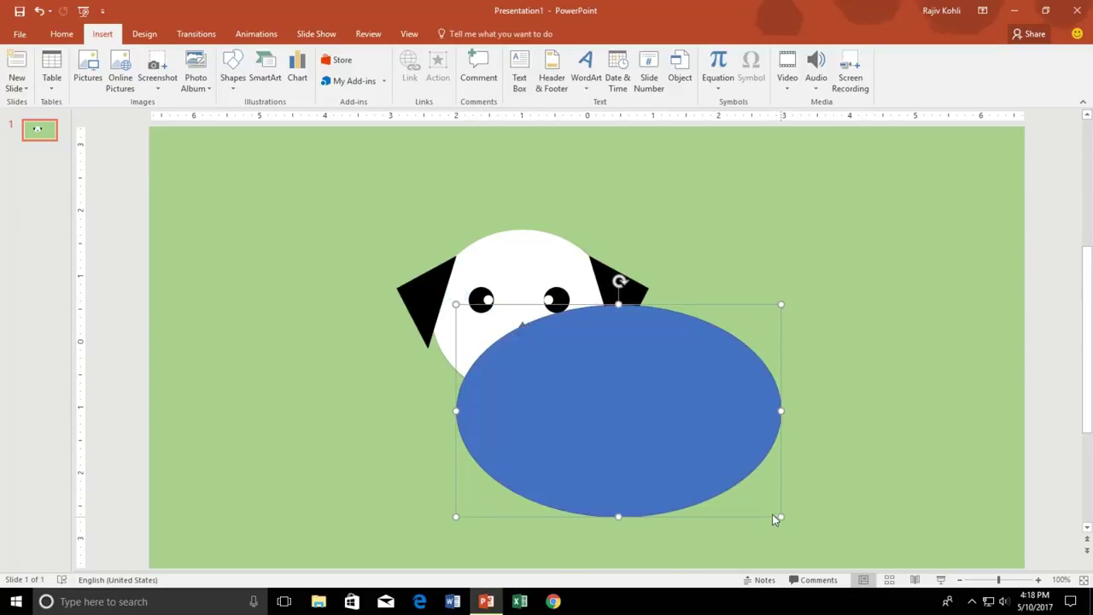
click(492, 55)
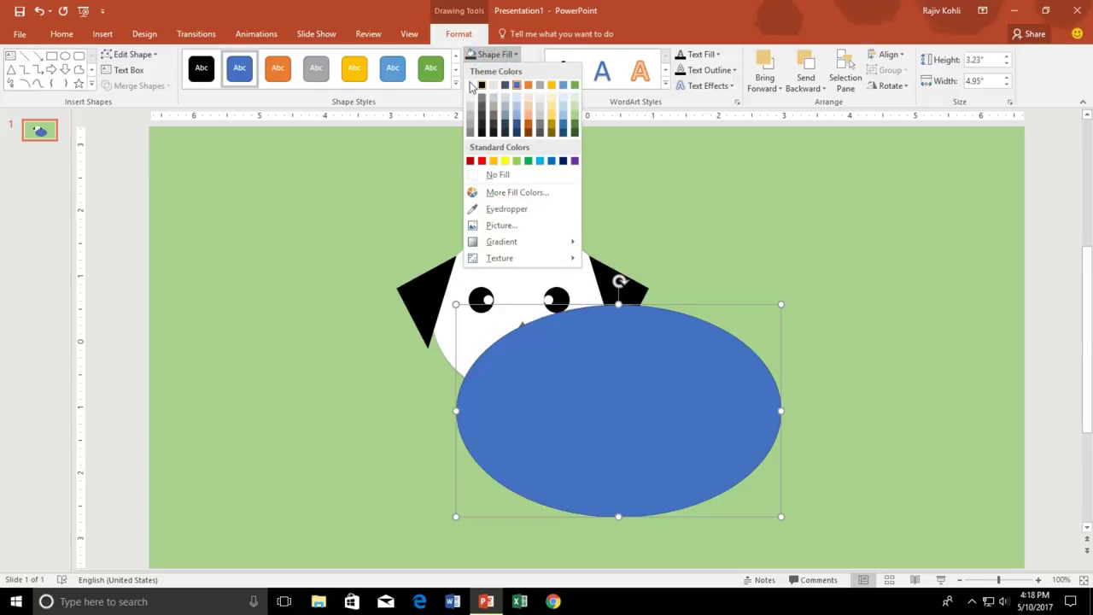
click(470, 83)
click(471, 71)
click(803, 88)
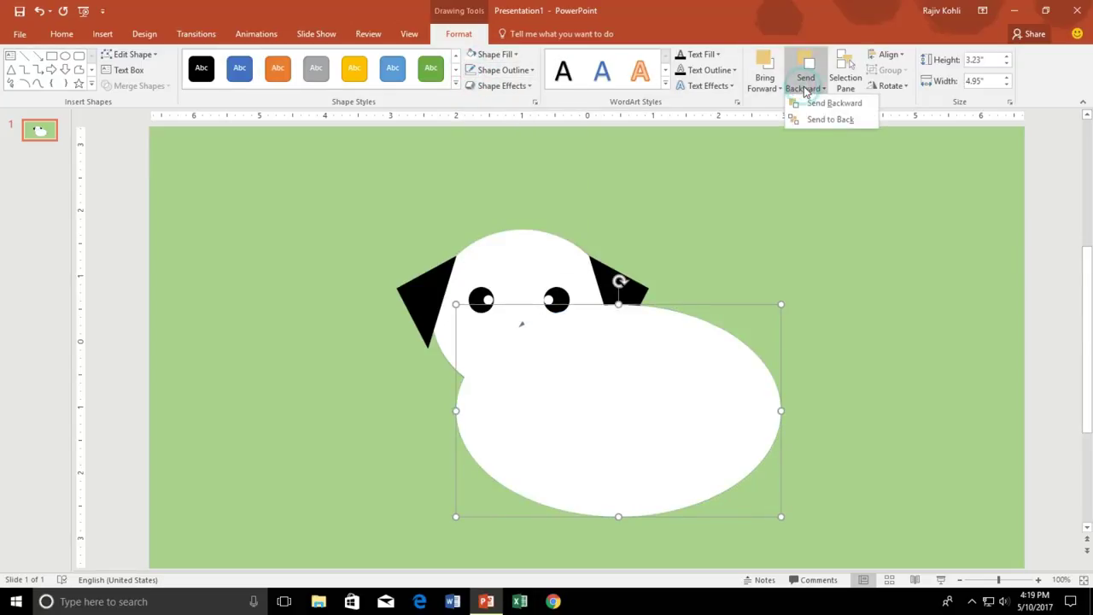
click(812, 117)
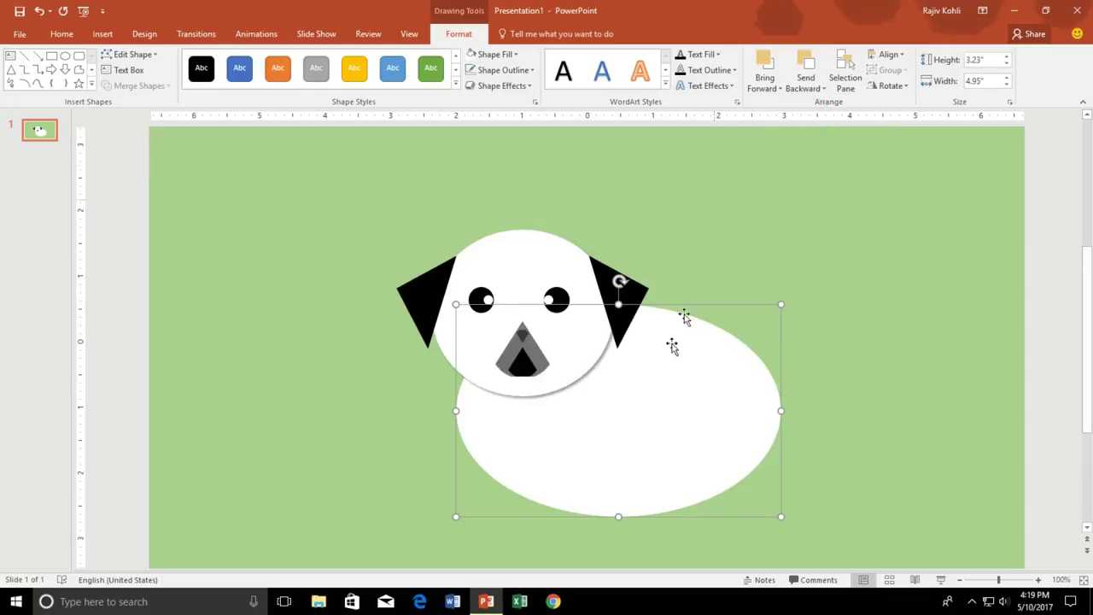
Step: Narrow the body oval to about 2.95" × 4.01" and shift the whole dog higher
drag(457, 410, 468, 410)
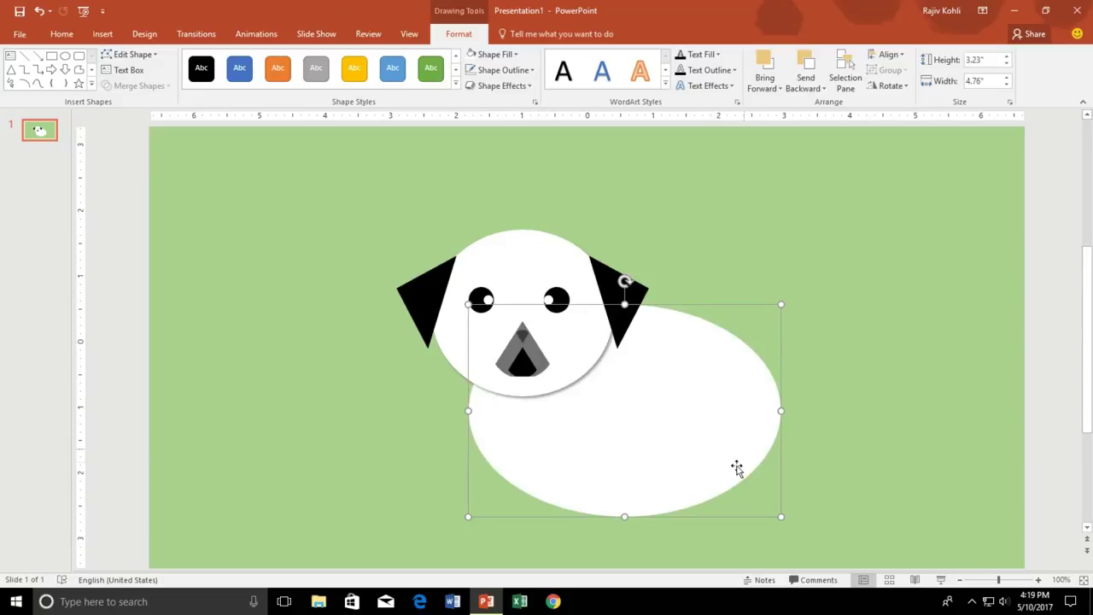
drag(782, 413, 748, 408)
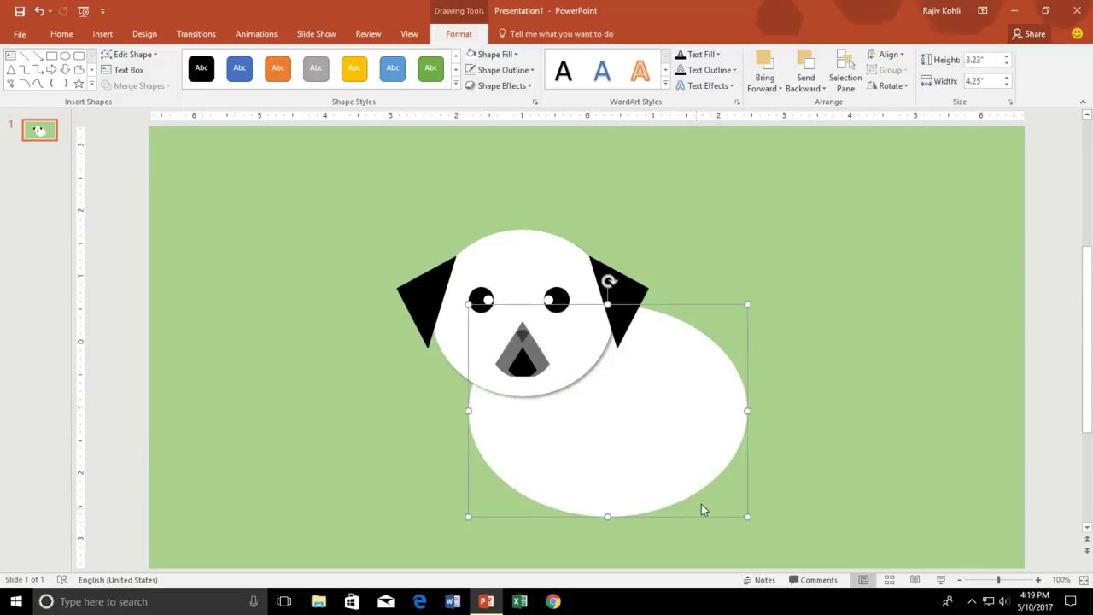
drag(745, 513, 731, 498)
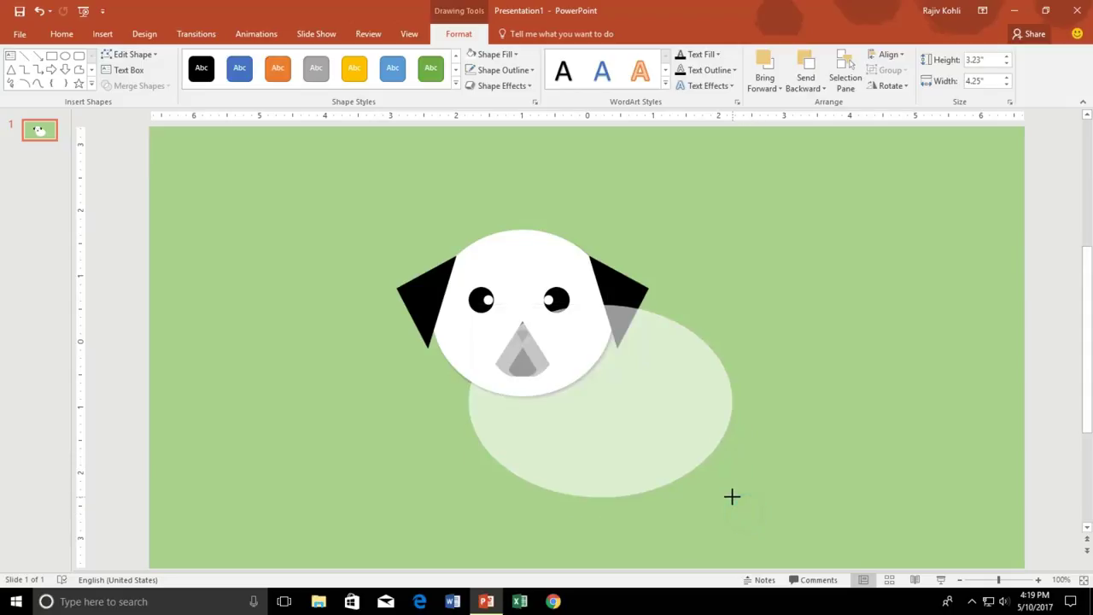
click(801, 403)
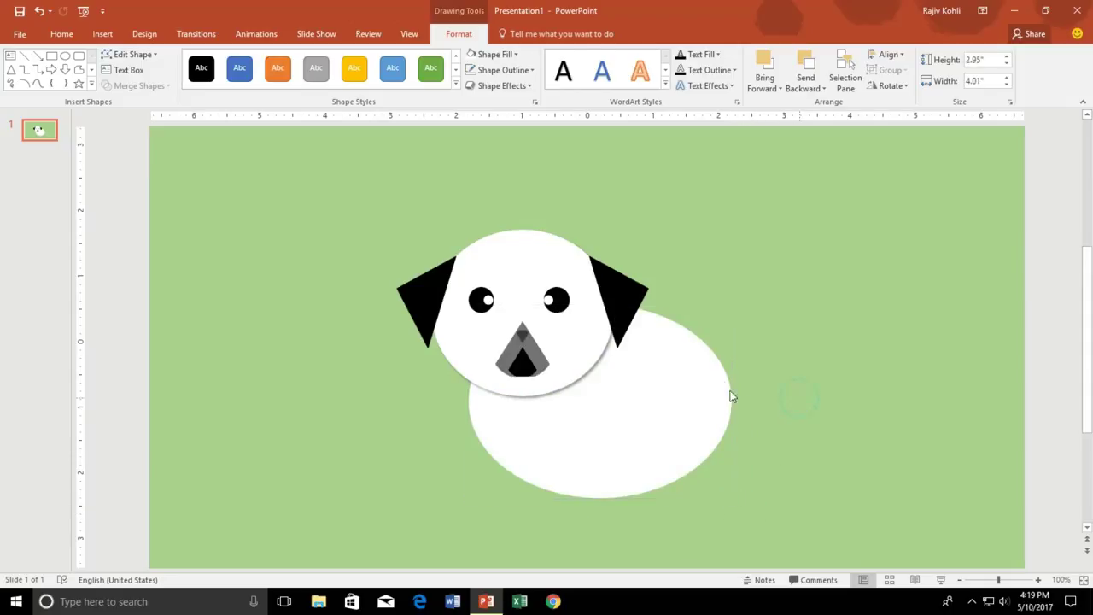
scroll(709, 366, down, 1)
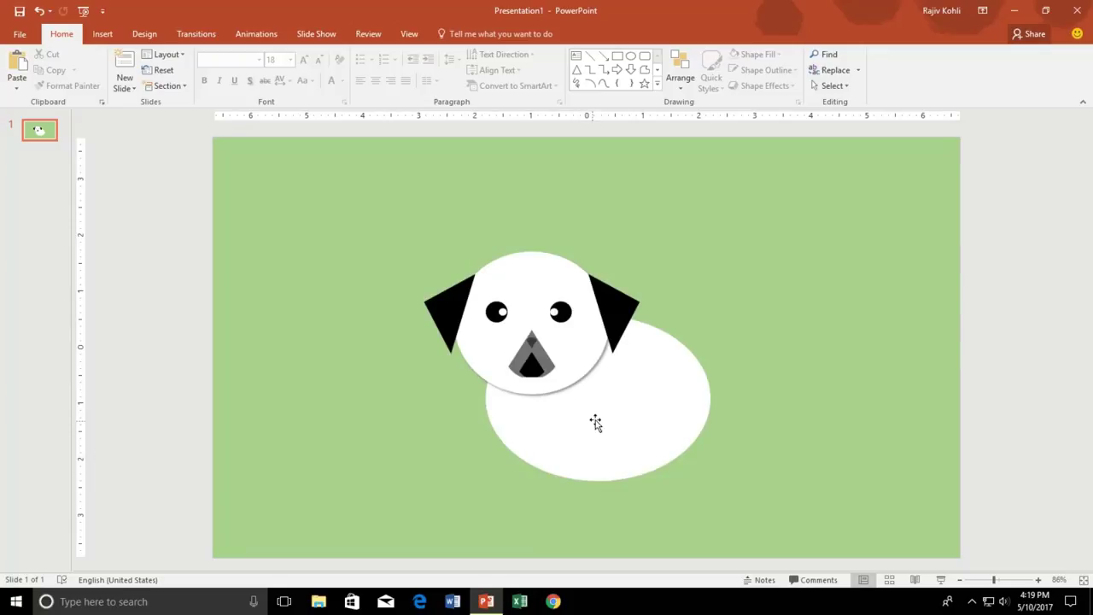
drag(376, 209, 801, 531)
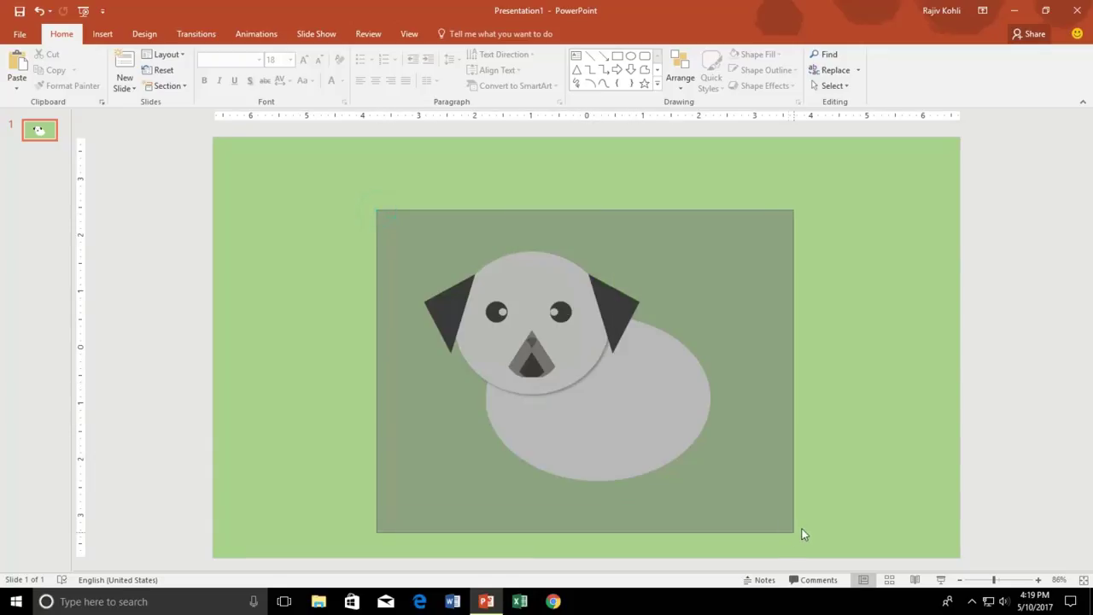
drag(628, 416, 624, 378)
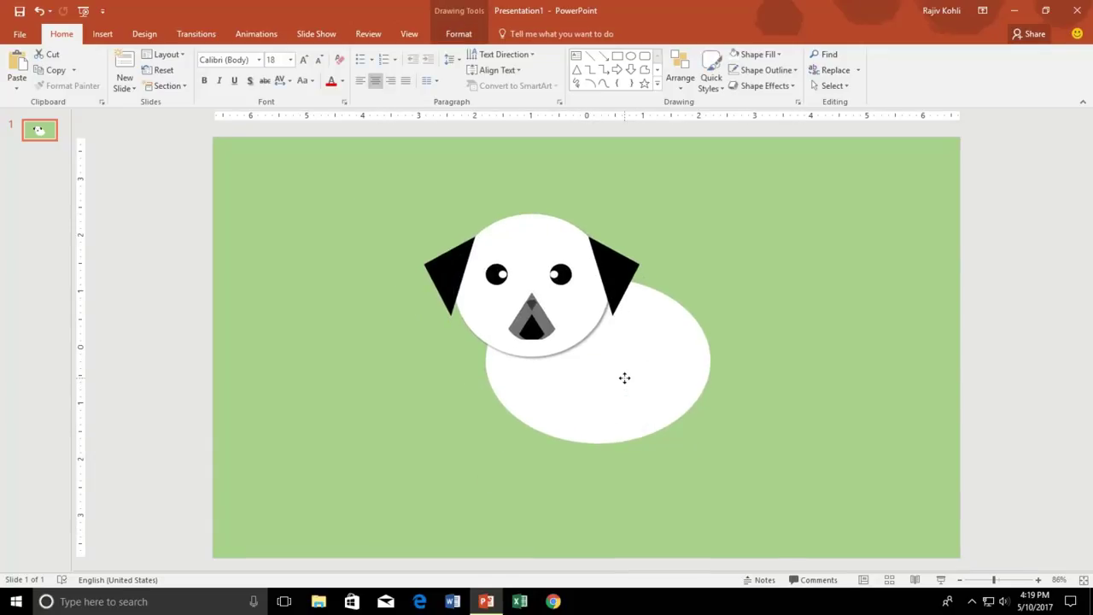
click(772, 362)
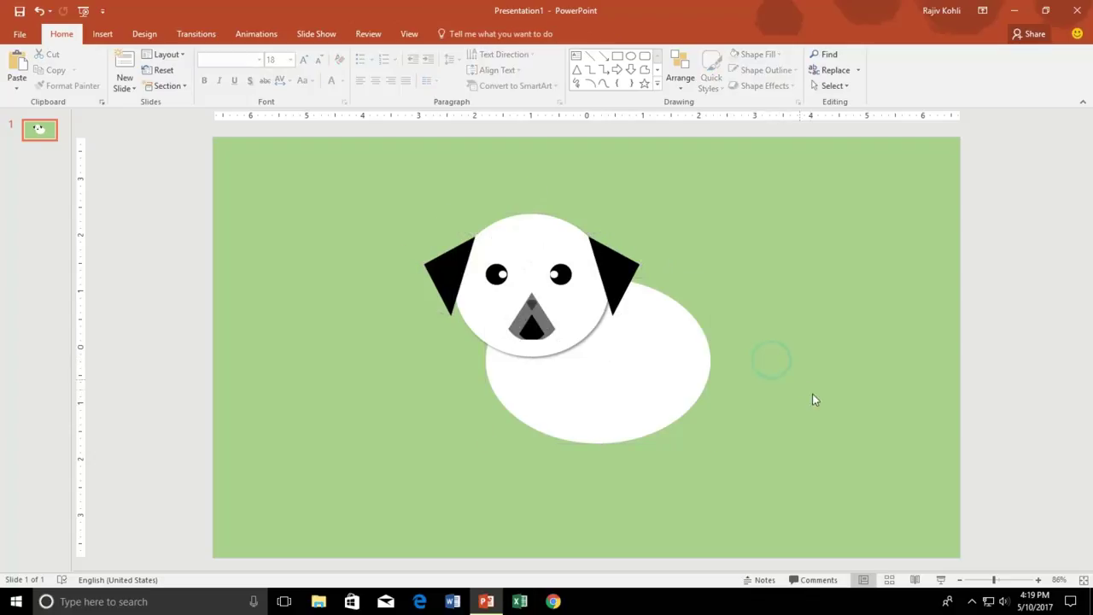
Step: Draw a narrow rounded bar and tilt it into a tail against the dog's back
click(103, 33)
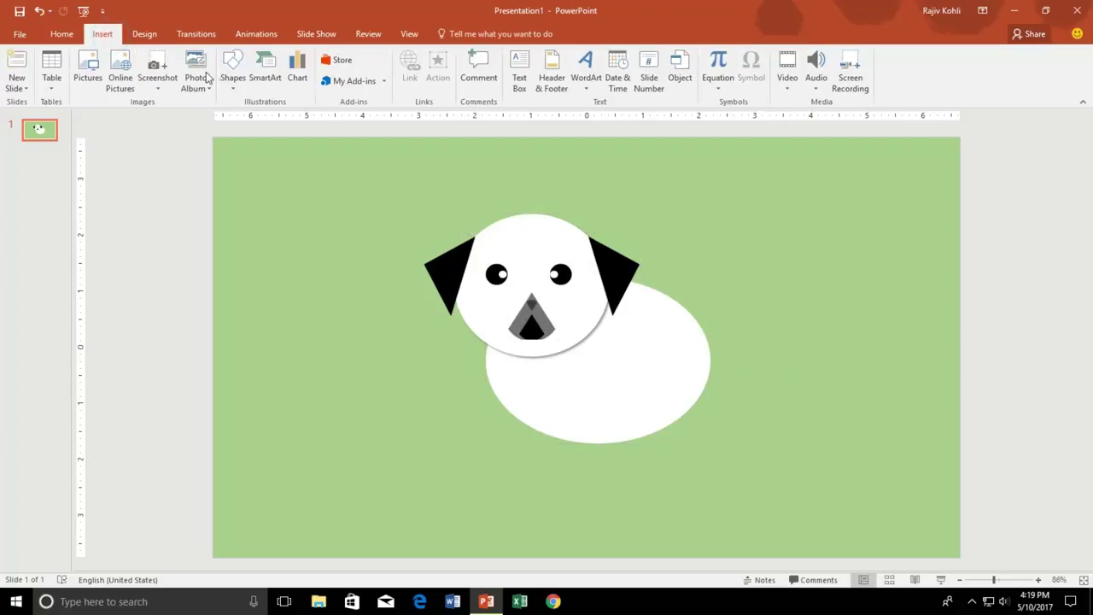
click(229, 77)
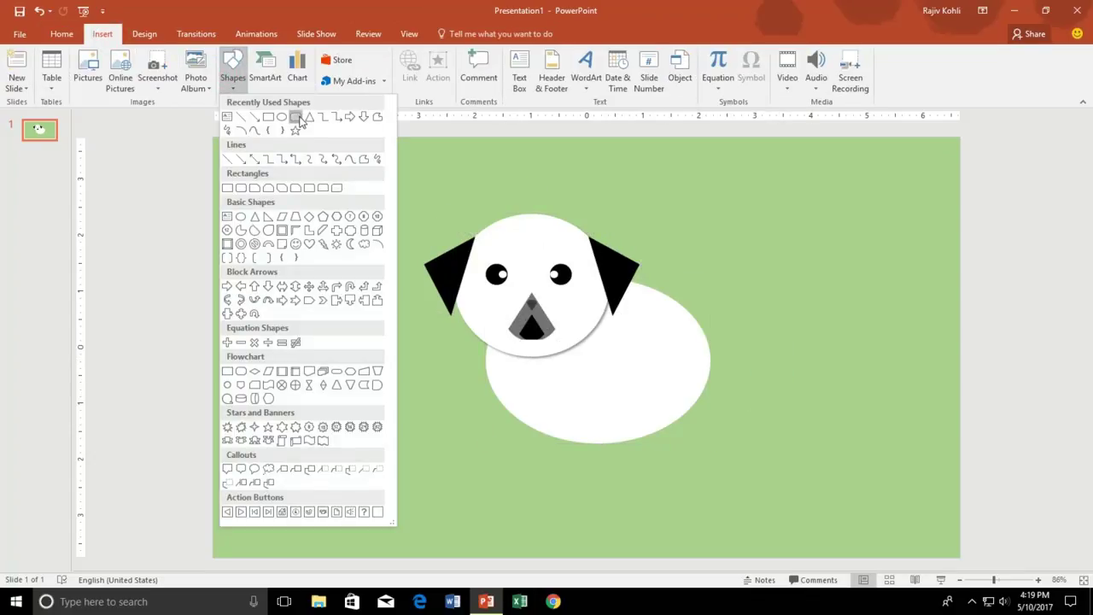
click(299, 121)
drag(321, 286, 364, 399)
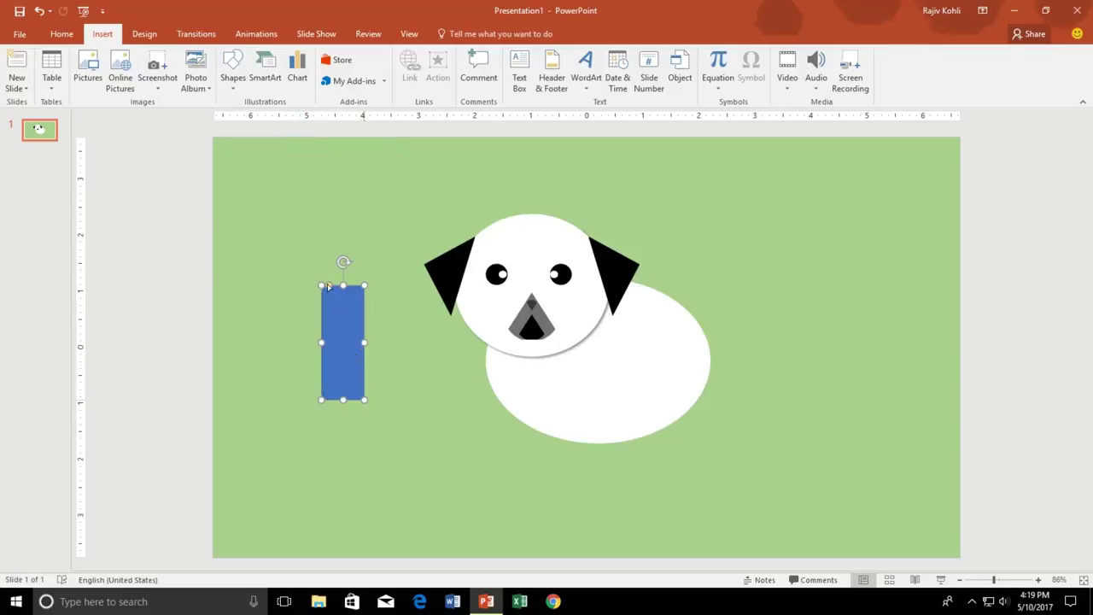
drag(335, 288, 340, 290)
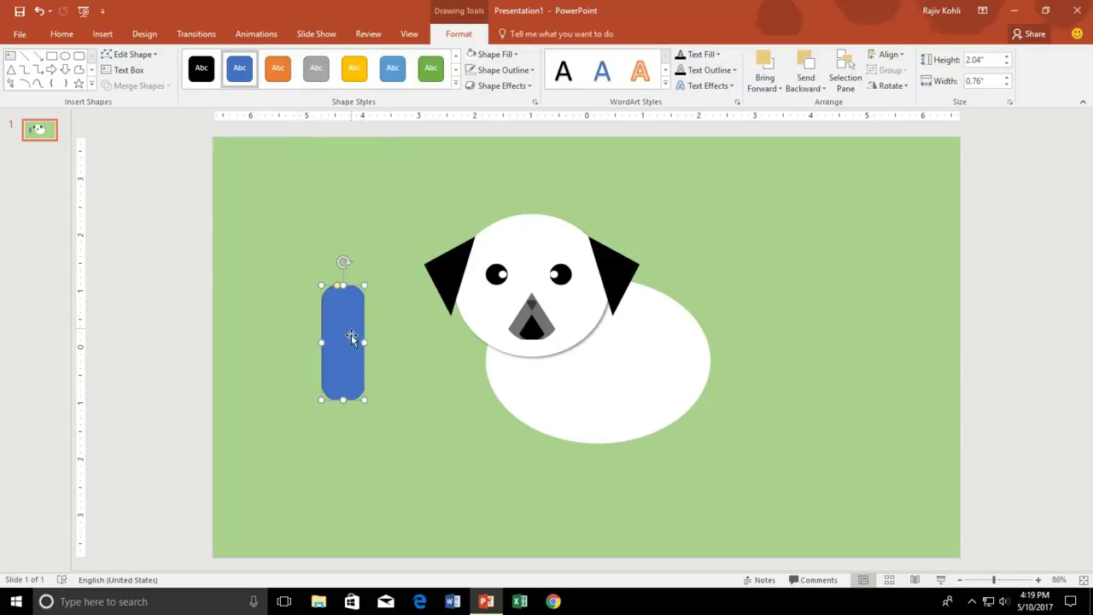
mouse_move(363, 342)
mouse_down()
mouse_move(344, 343)
mouse_move(693, 336)
mouse_move(694, 308)
mouse_up()
drag(696, 259, 738, 294)
drag(703, 350, 720, 336)
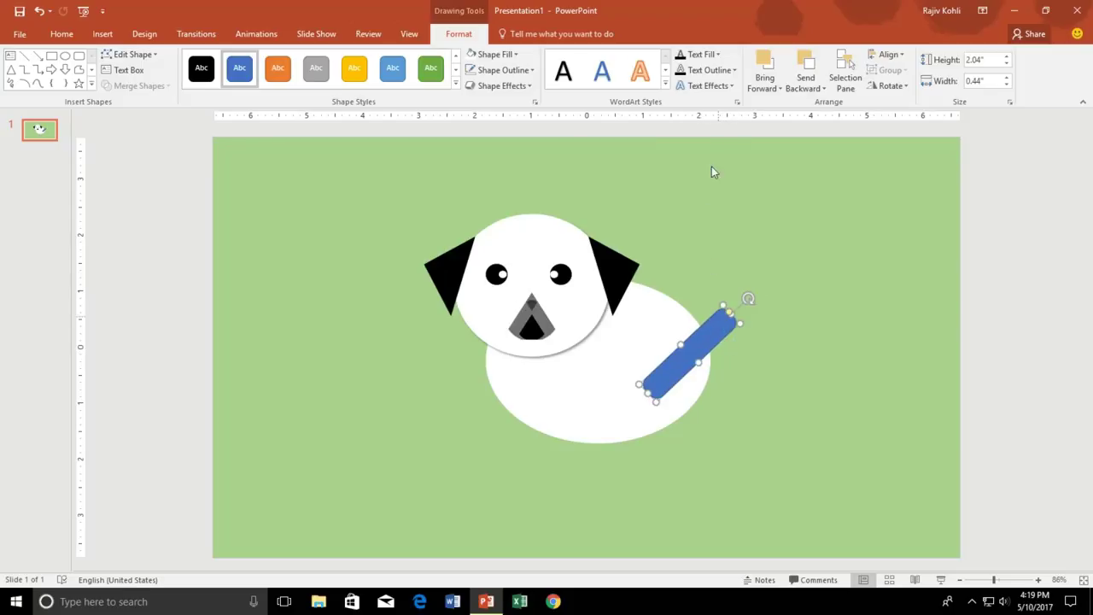
Step: Send the tail behind the body, fill it white, and Union it with the body
click(803, 88)
click(812, 116)
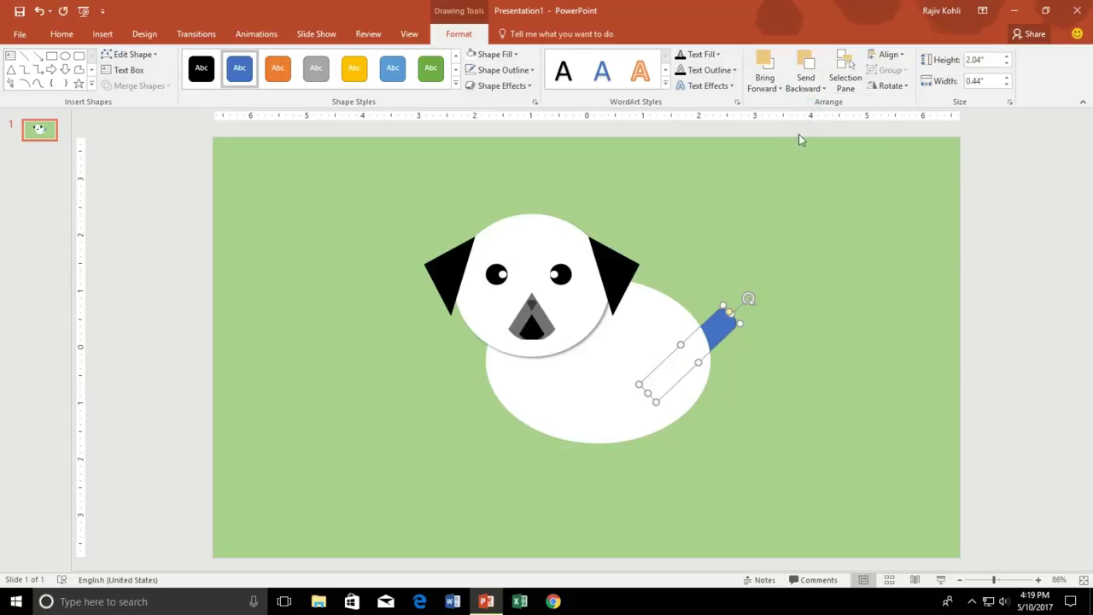
click(470, 56)
click(692, 266)
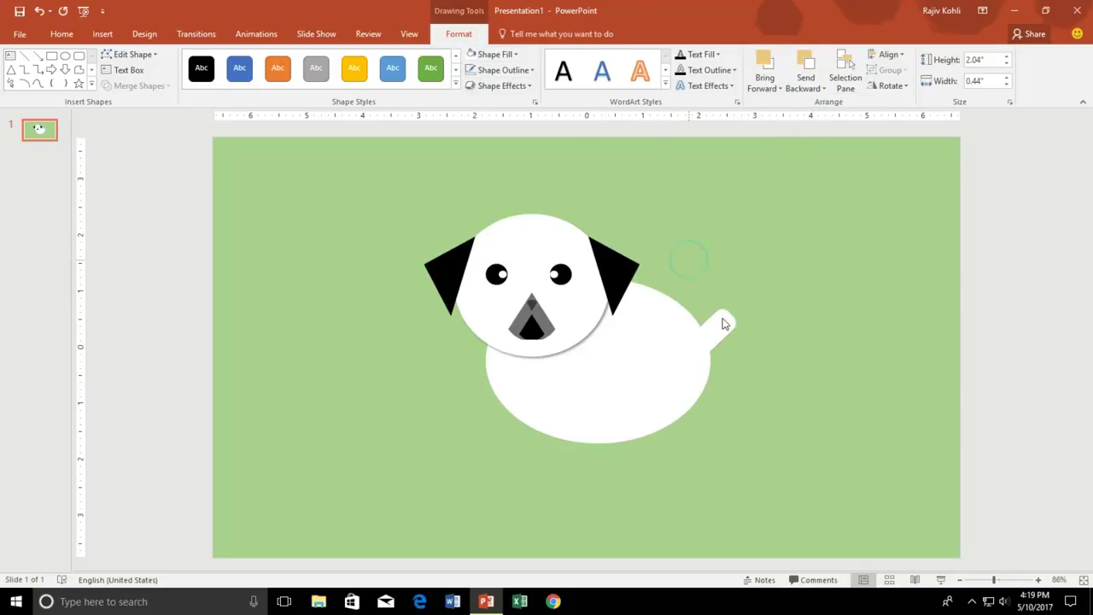
drag(724, 323, 722, 340)
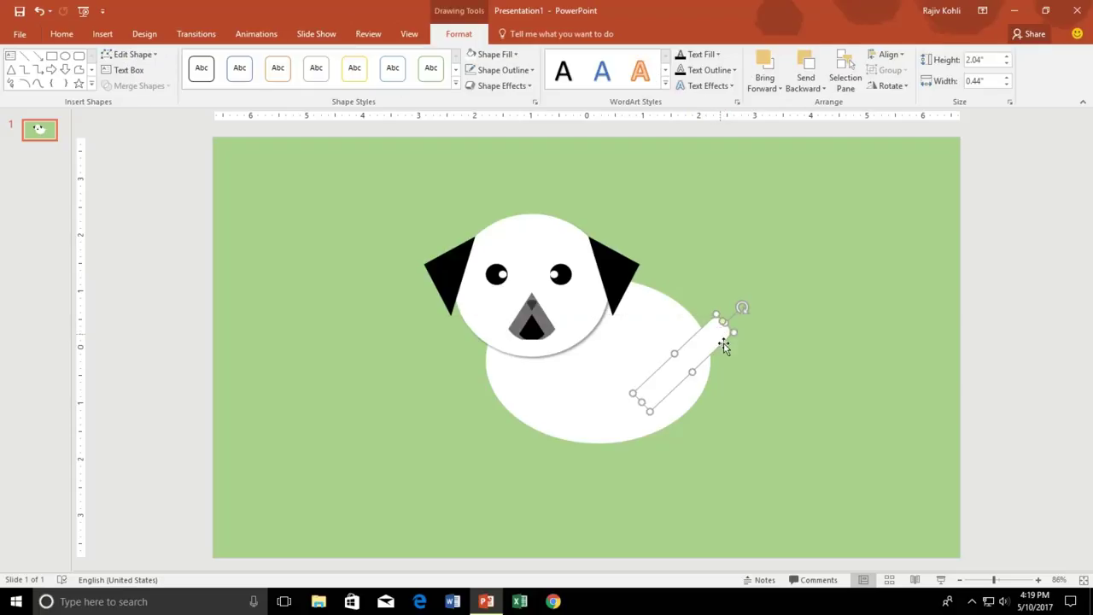
click(666, 331)
shift+click(720, 333)
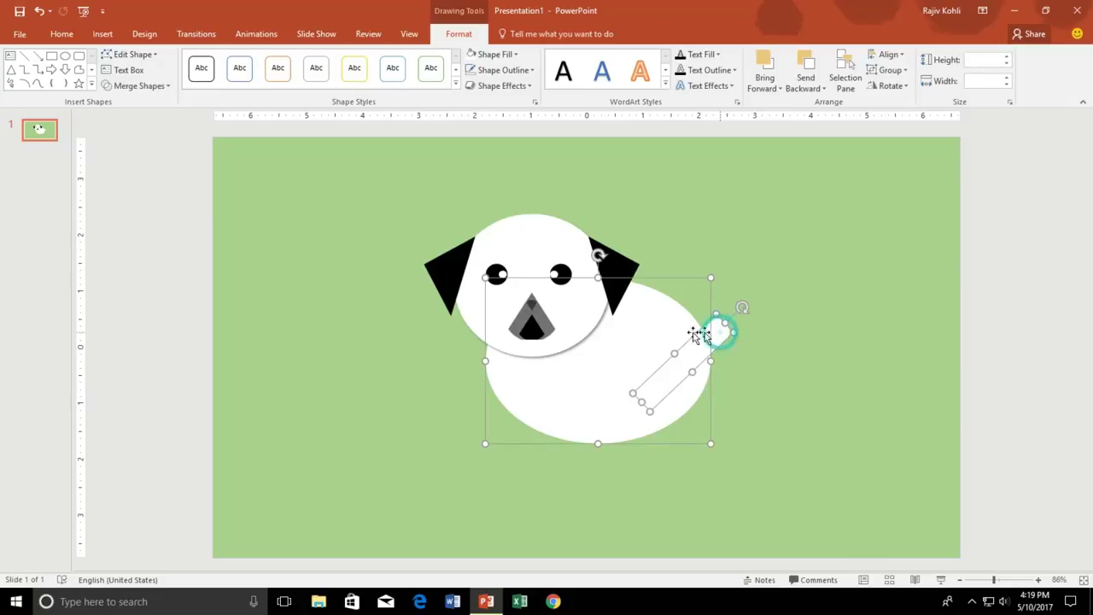
click(140, 86)
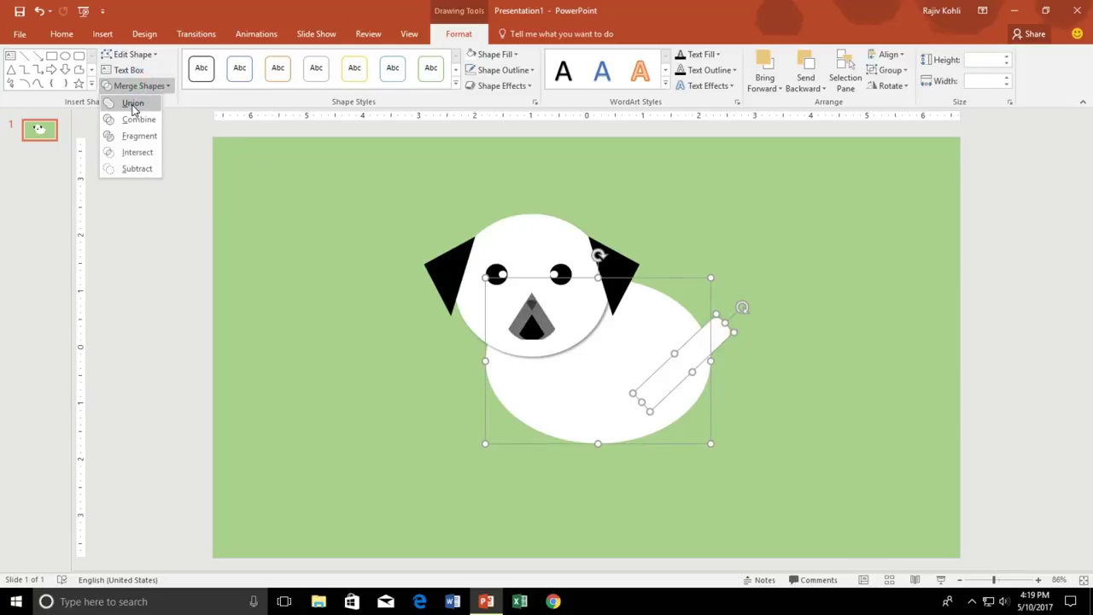
click(132, 102)
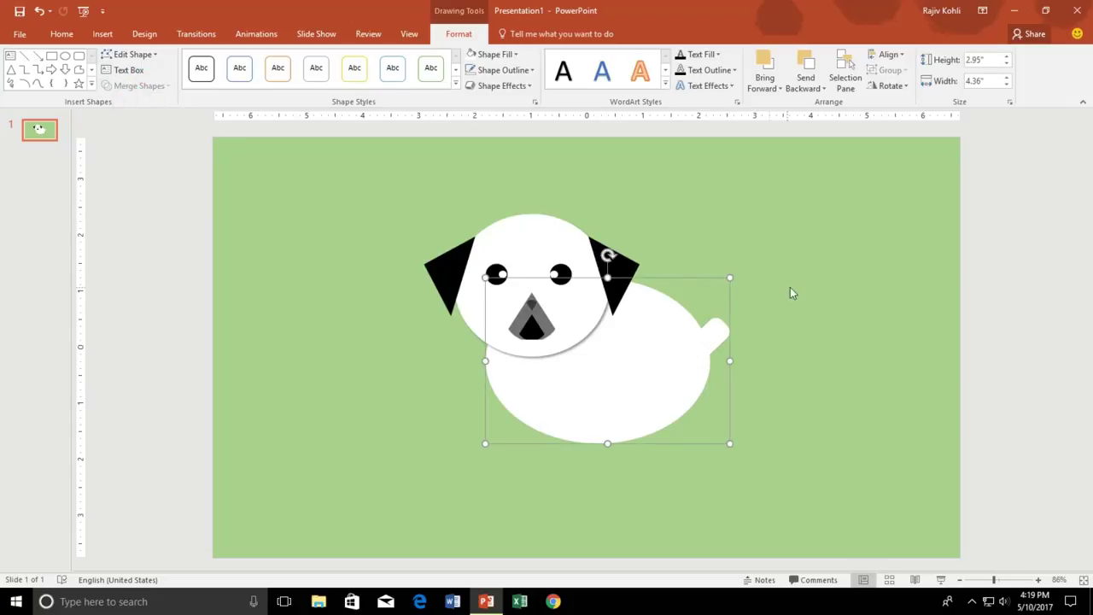
click(850, 273)
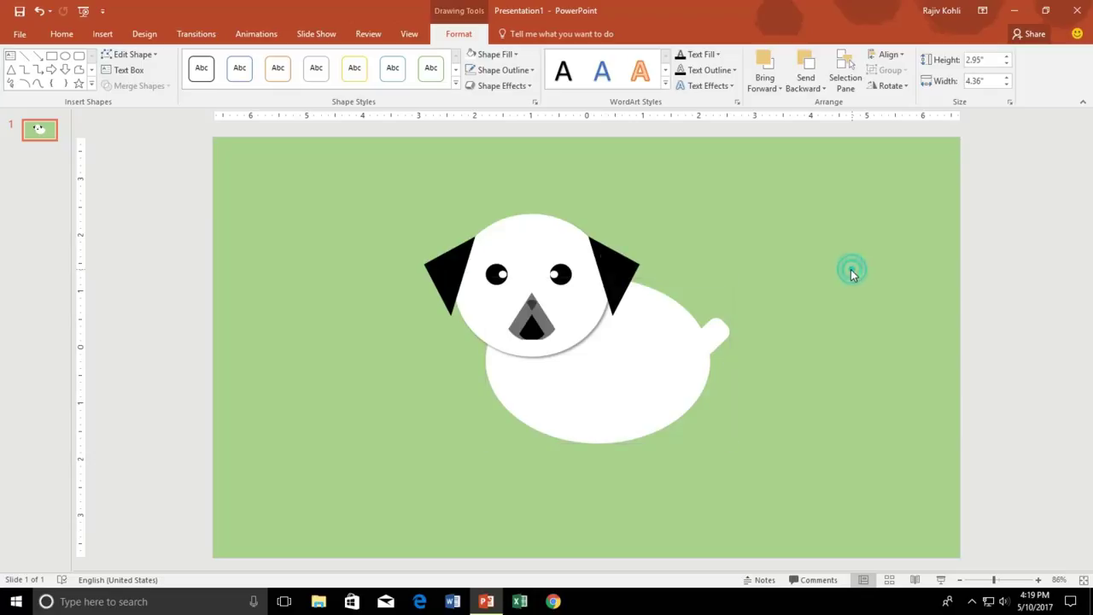
Step: Draw a tall rounded-rectangle leg filled white with a light outline
click(102, 34)
click(232, 73)
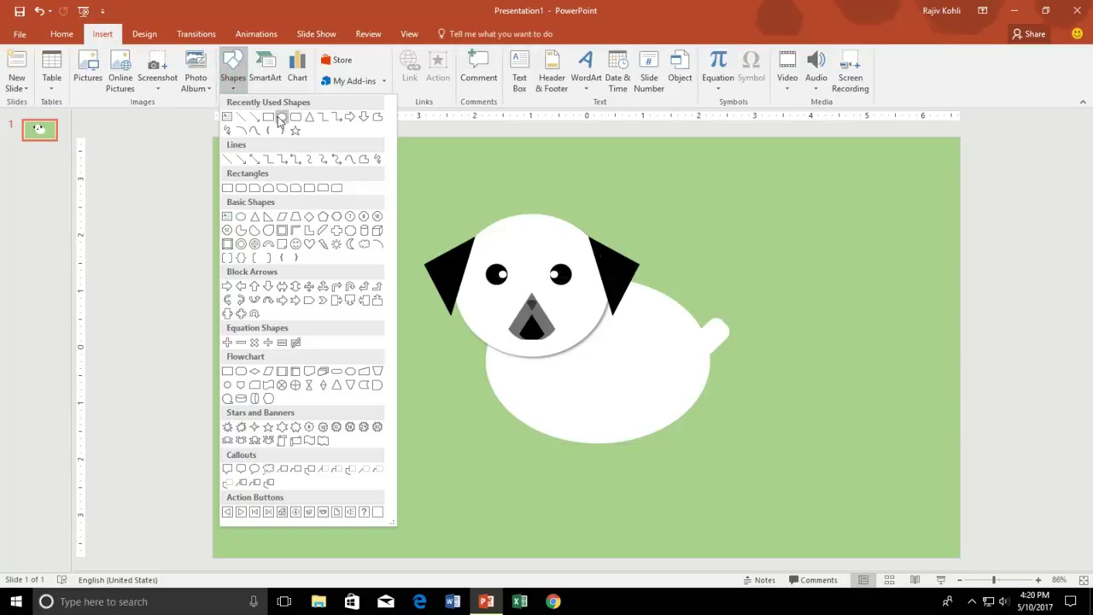
click(281, 117)
drag(381, 413, 413, 515)
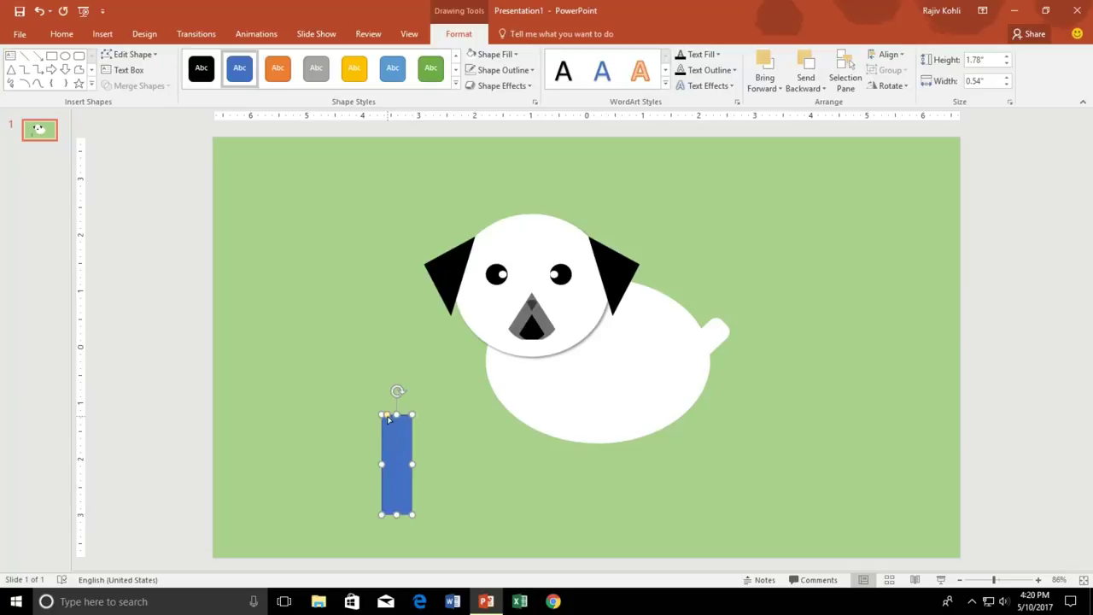
click(390, 420)
drag(392, 420, 392, 420)
click(472, 53)
click(471, 71)
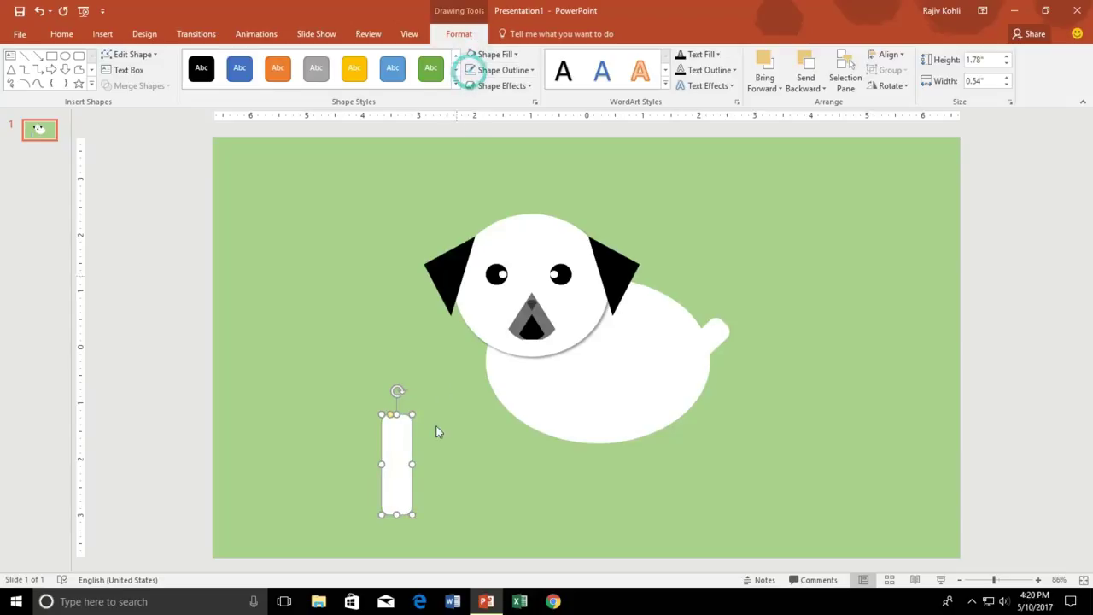
Step: Tilt the leg slightly, place it under the body's left side, and send it behind
mouse_move(390, 439)
mouse_down()
mouse_move(487, 432)
mouse_move(498, 459)
mouse_move(537, 445)
mouse_move(516, 441)
mouse_up()
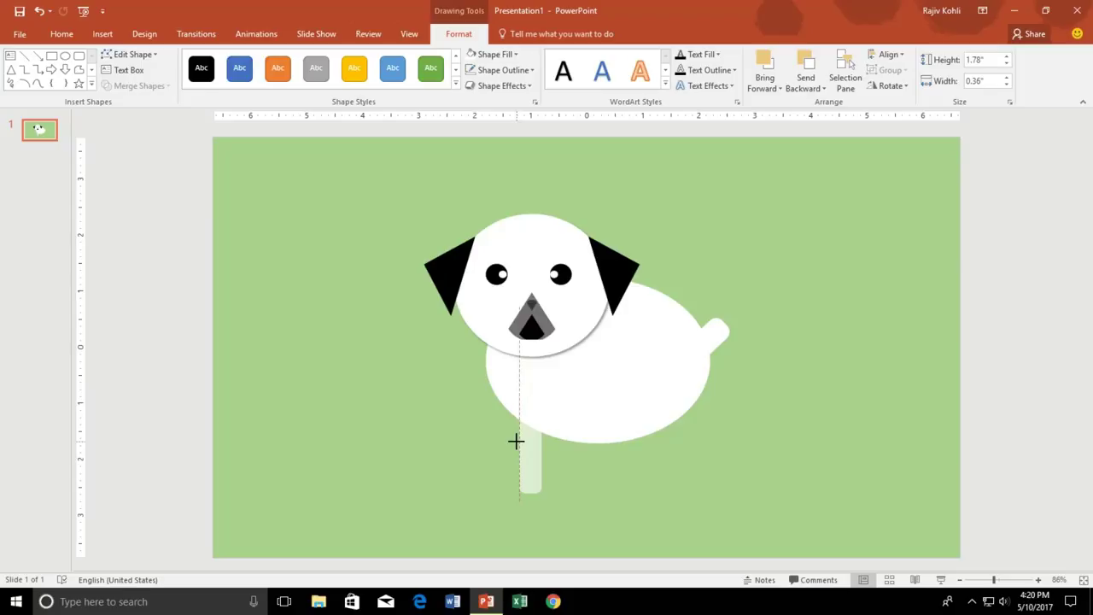
drag(516, 440, 515, 442)
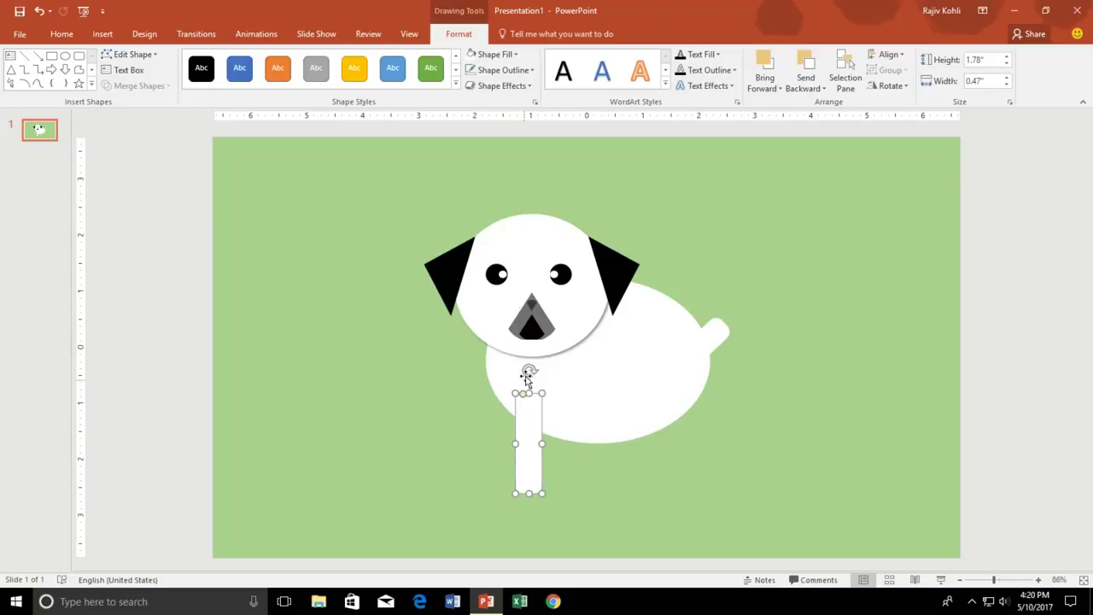
drag(529, 370, 544, 371)
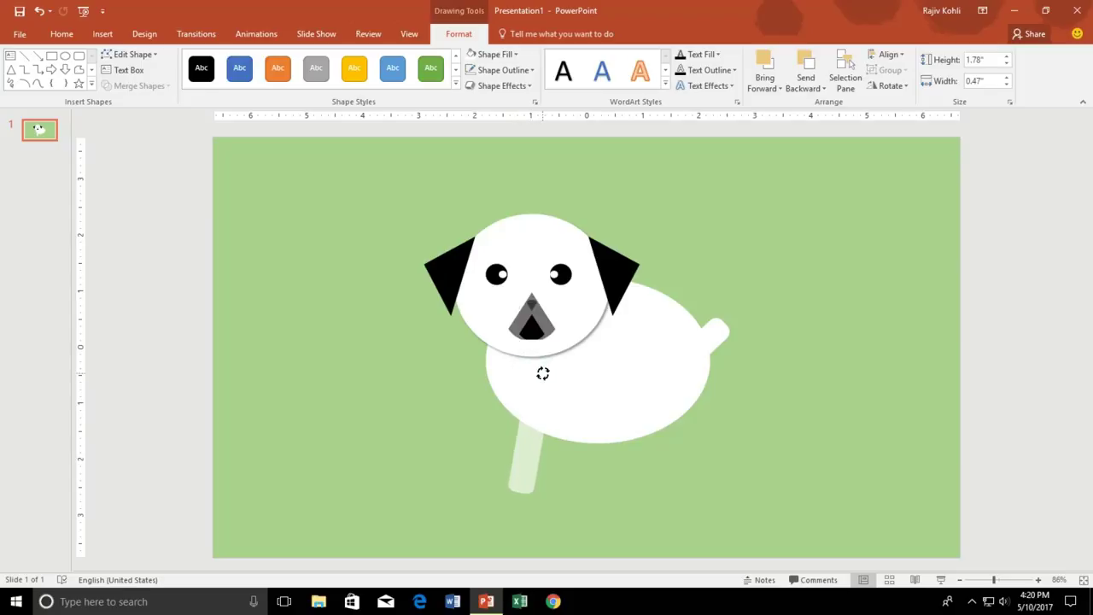
drag(530, 459, 518, 456)
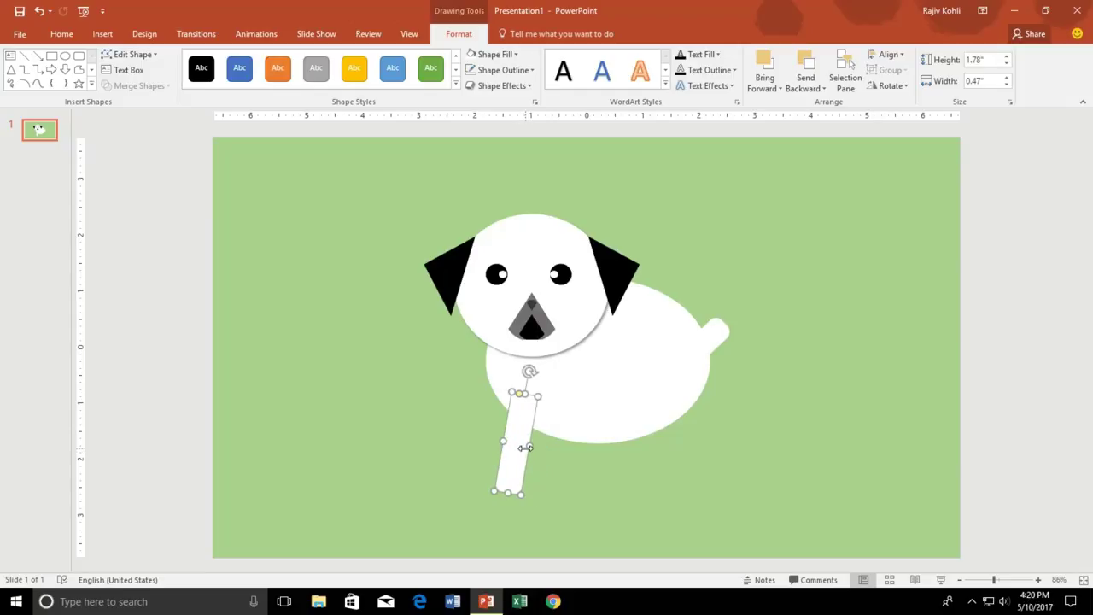
click(805, 83)
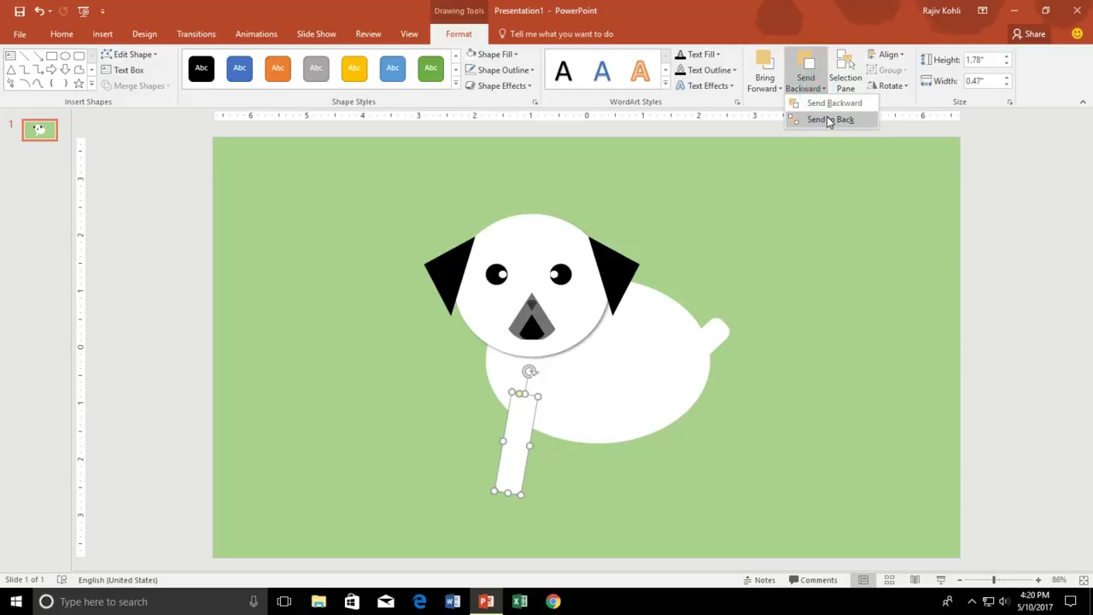
click(828, 118)
click(606, 466)
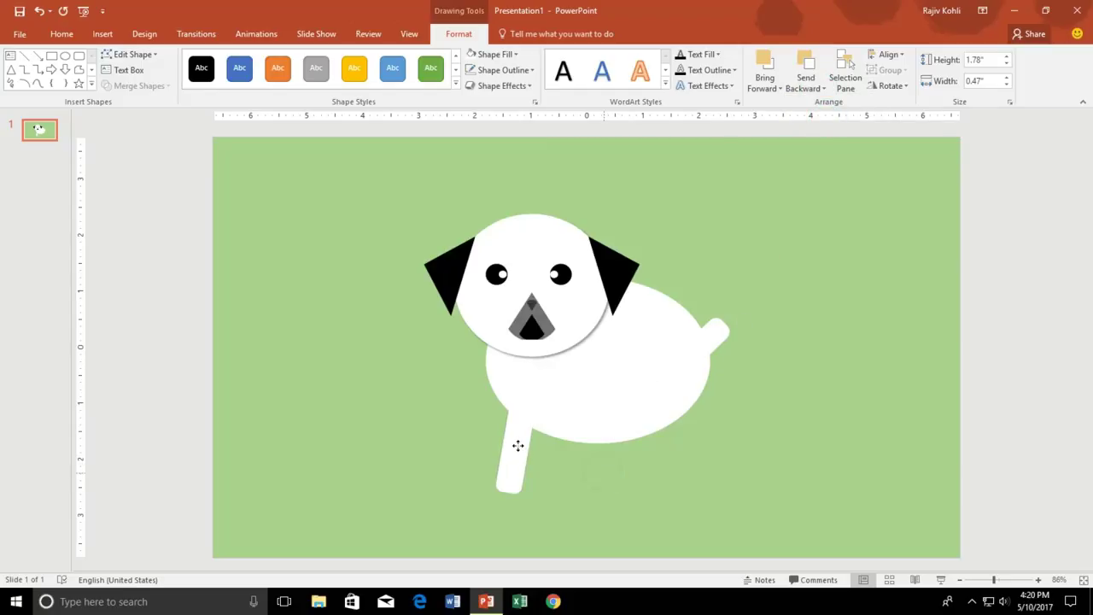
Step: Duplicate the leg into an upright front leg, a longer rear leg and a middle leg
click(518, 447)
mouse_move(521, 453)
mouse_down()
mouse_move(622, 458)
mouse_move(611, 460)
mouse_up()
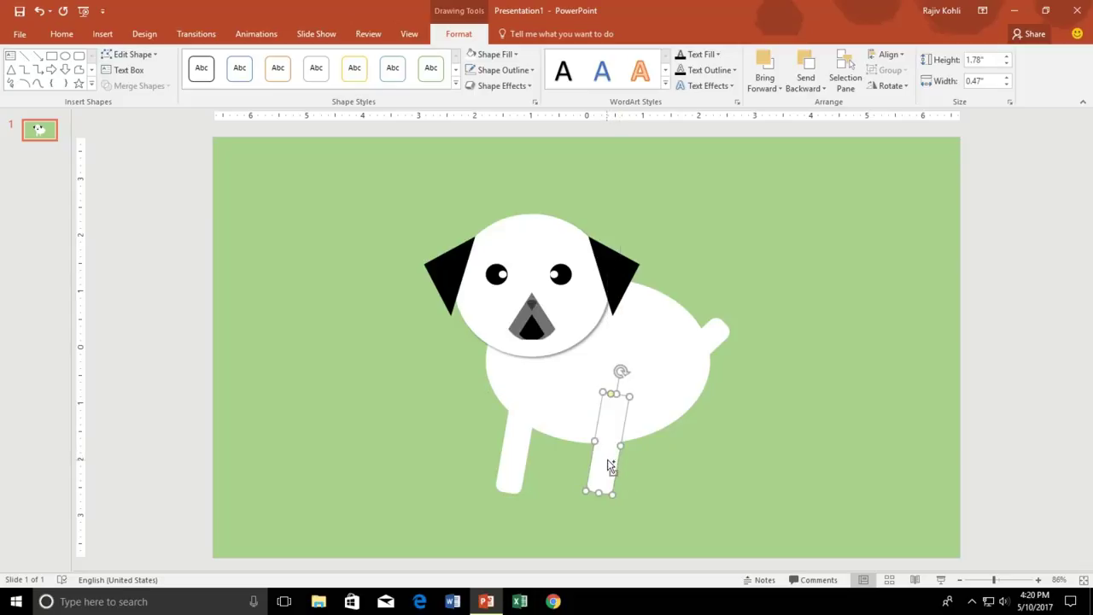
drag(621, 372, 611, 374)
drag(608, 453, 688, 455)
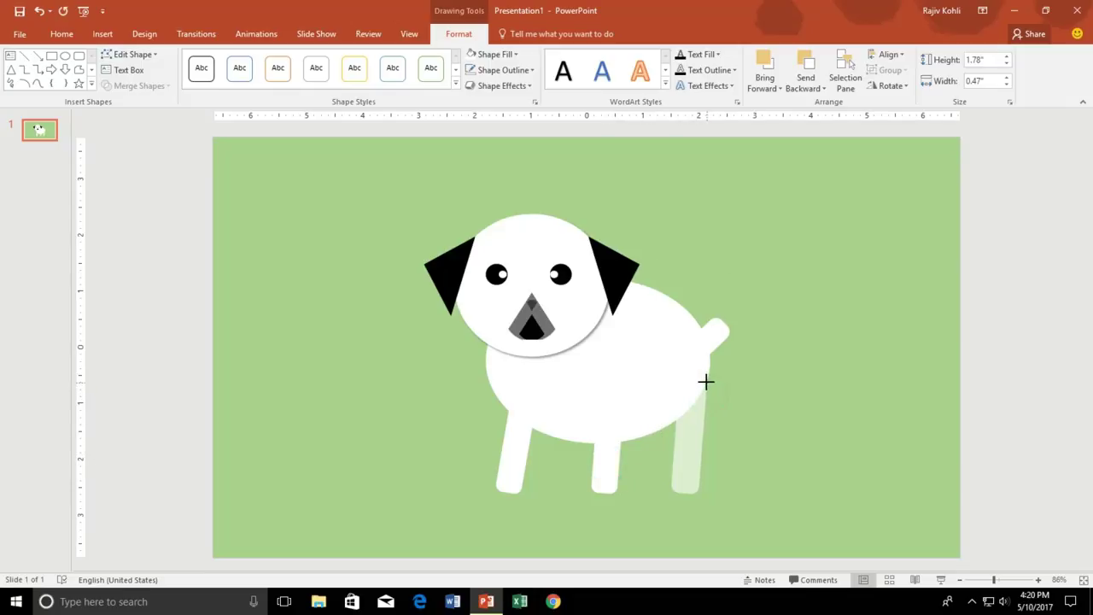
drag(705, 395, 706, 393)
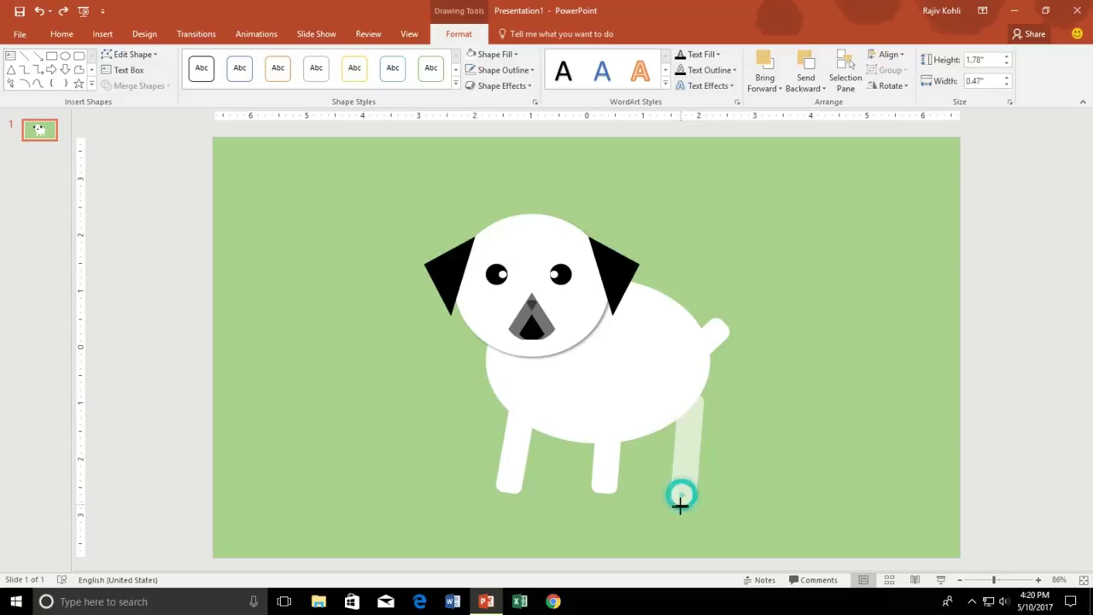
drag(682, 494, 681, 509)
drag(690, 464, 686, 452)
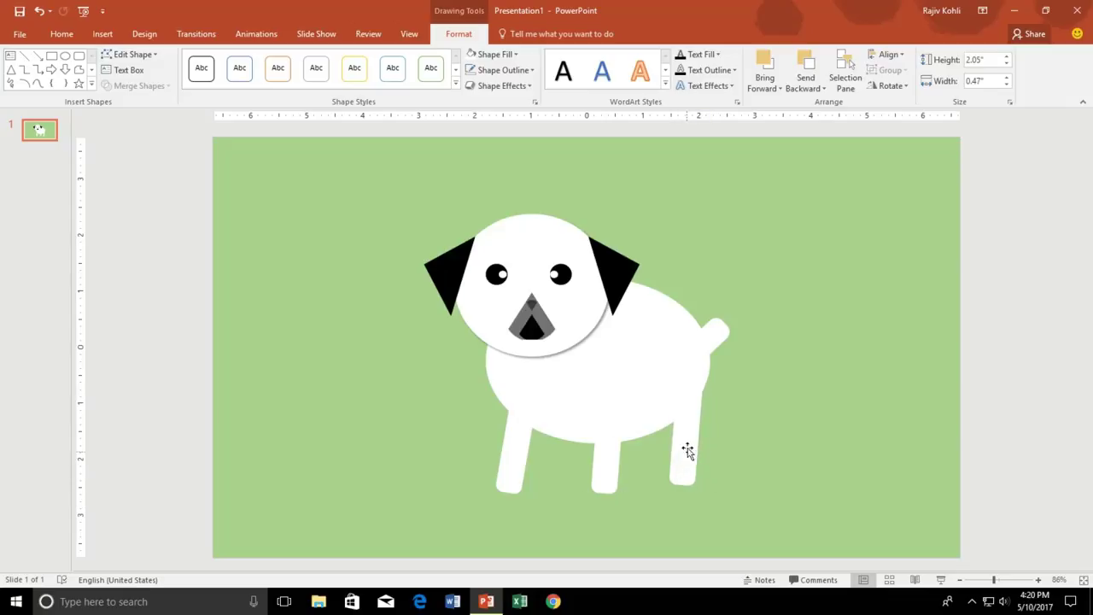
drag(693, 345, 678, 346)
click(734, 418)
click(691, 443)
mouse_move(693, 450)
mouse_down()
mouse_move(571, 462)
mouse_move(568, 442)
mouse_up()
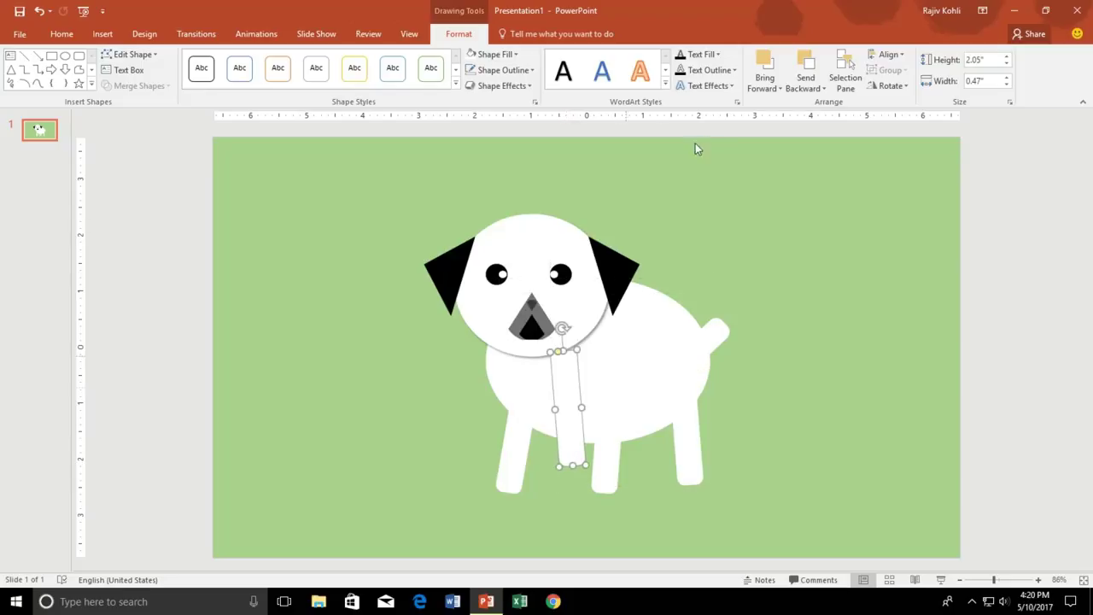
Step: Send the middle and rear leg copies behind the dog's body
click(801, 92)
click(810, 159)
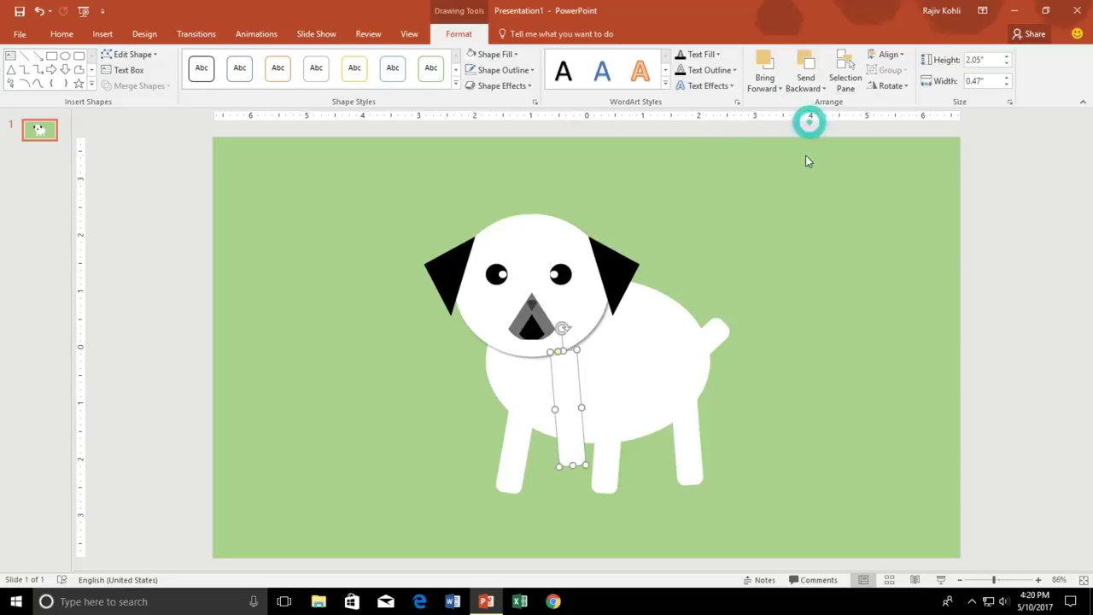
click(689, 413)
click(806, 88)
click(815, 111)
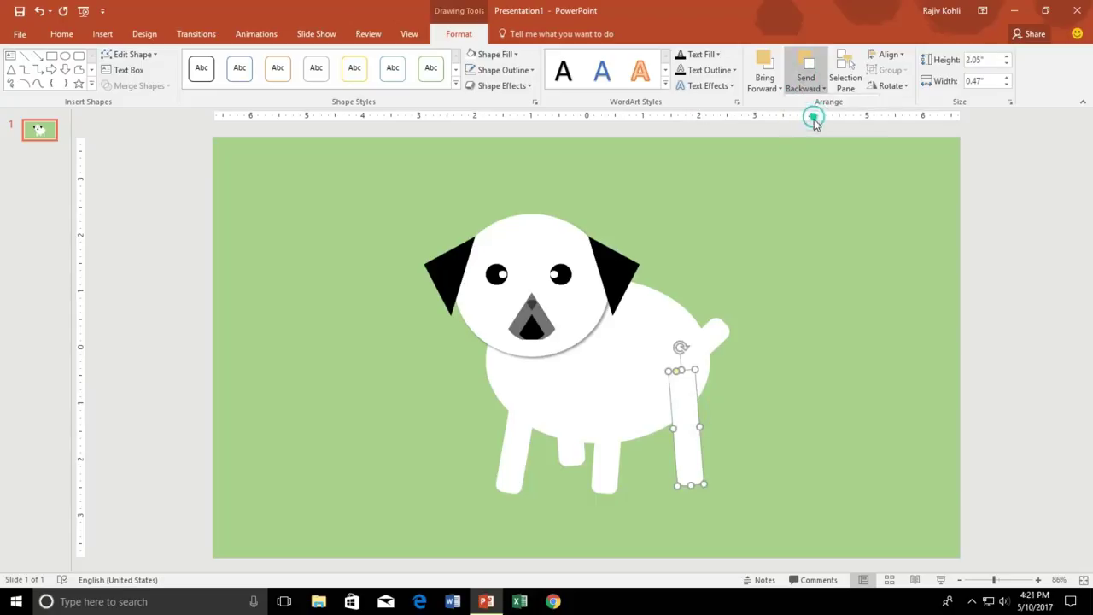
click(754, 400)
click(608, 451)
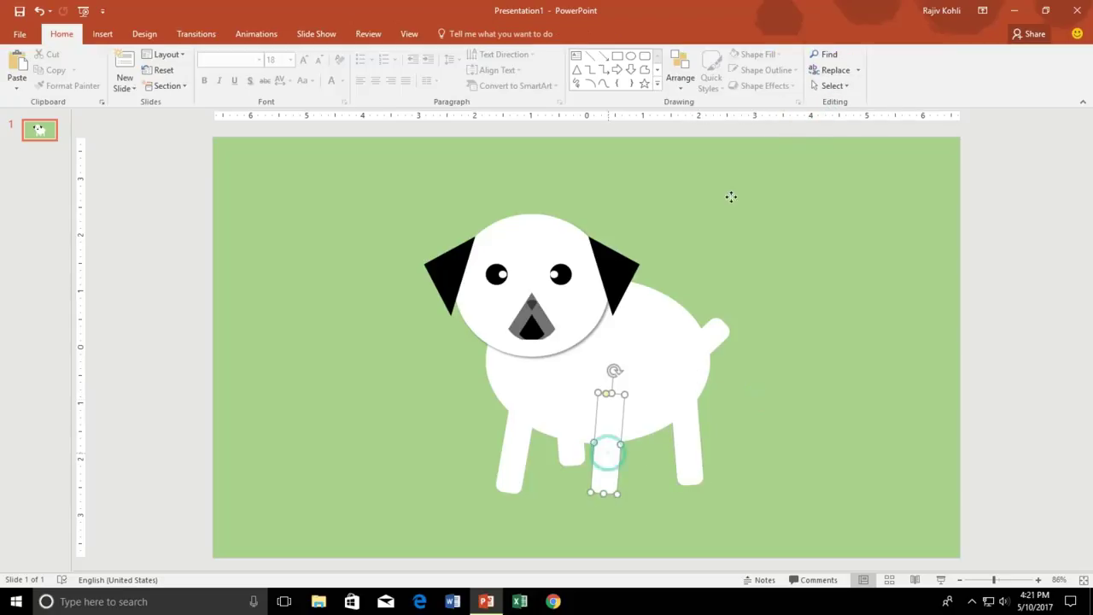
click(805, 85)
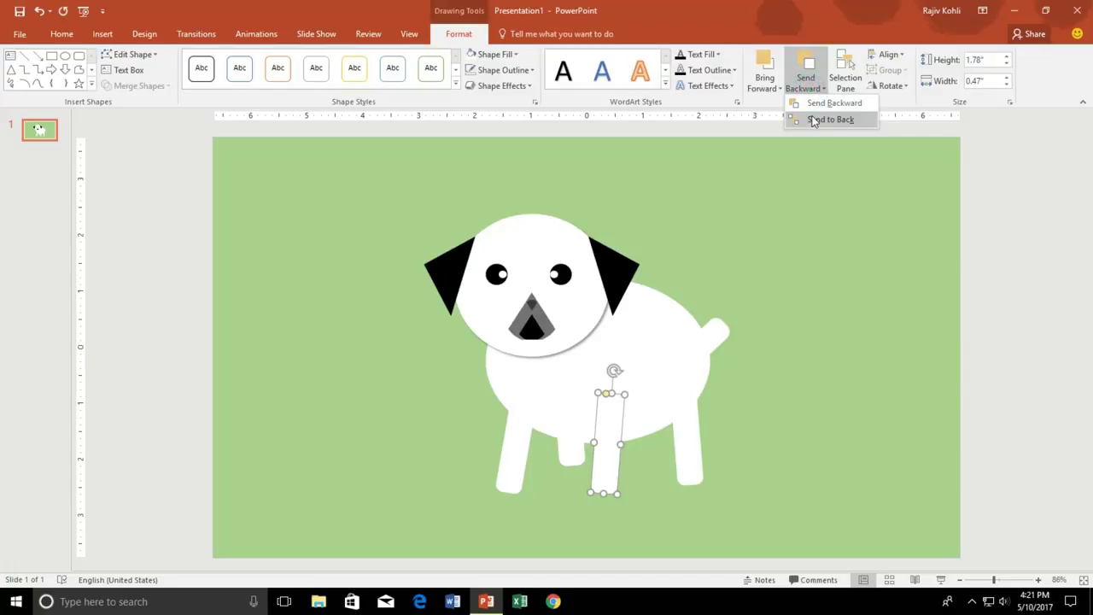
click(812, 117)
click(794, 362)
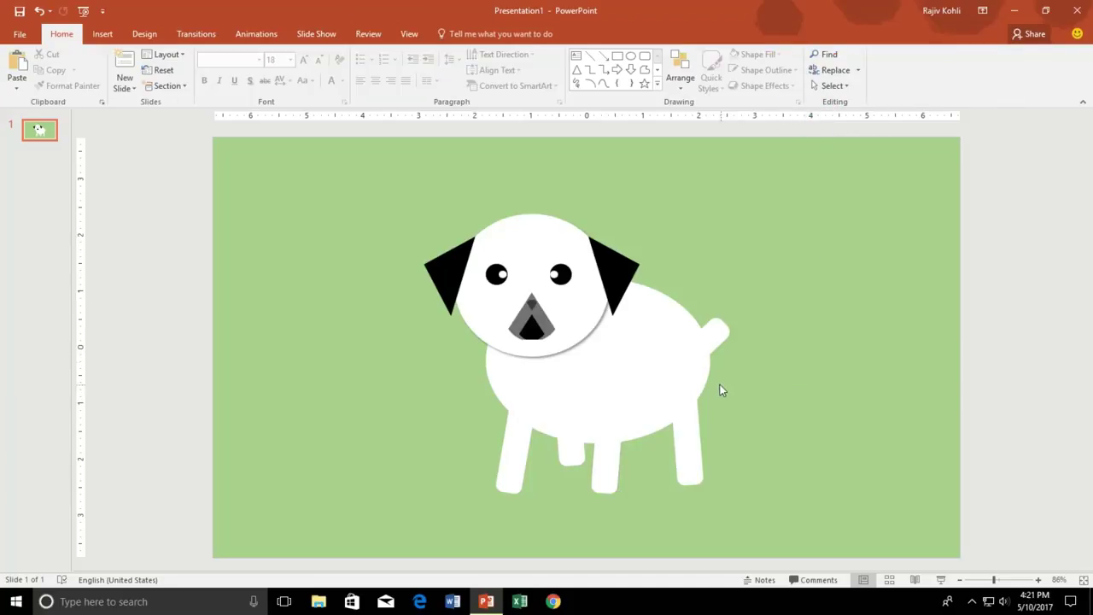
Step: Draw a wide dark grey oval under the dog's feet and send it to the back
scroll(741, 342, down, 1)
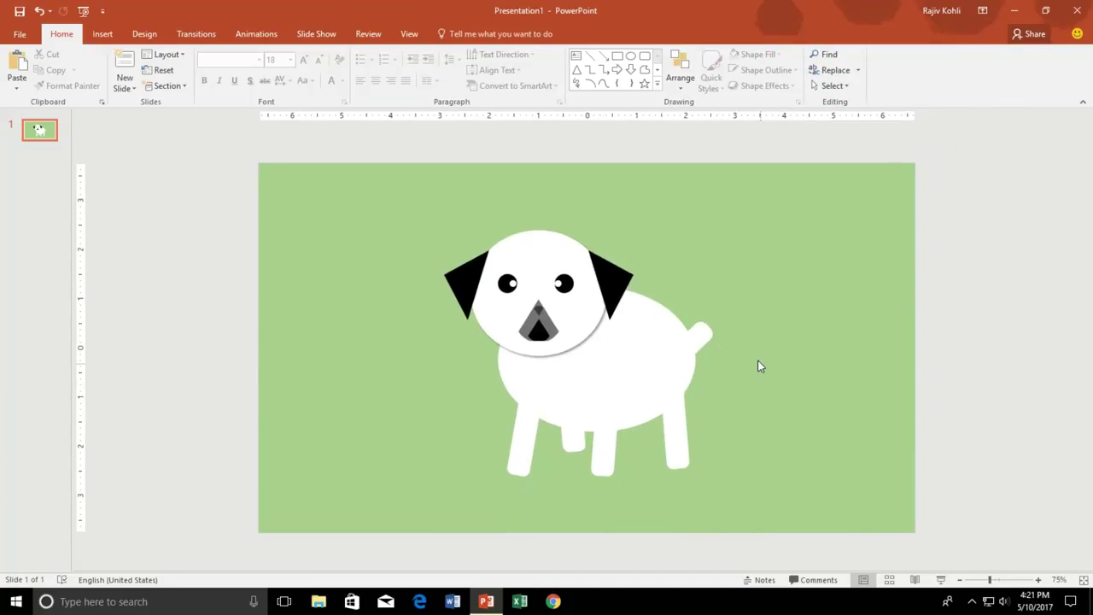
click(109, 34)
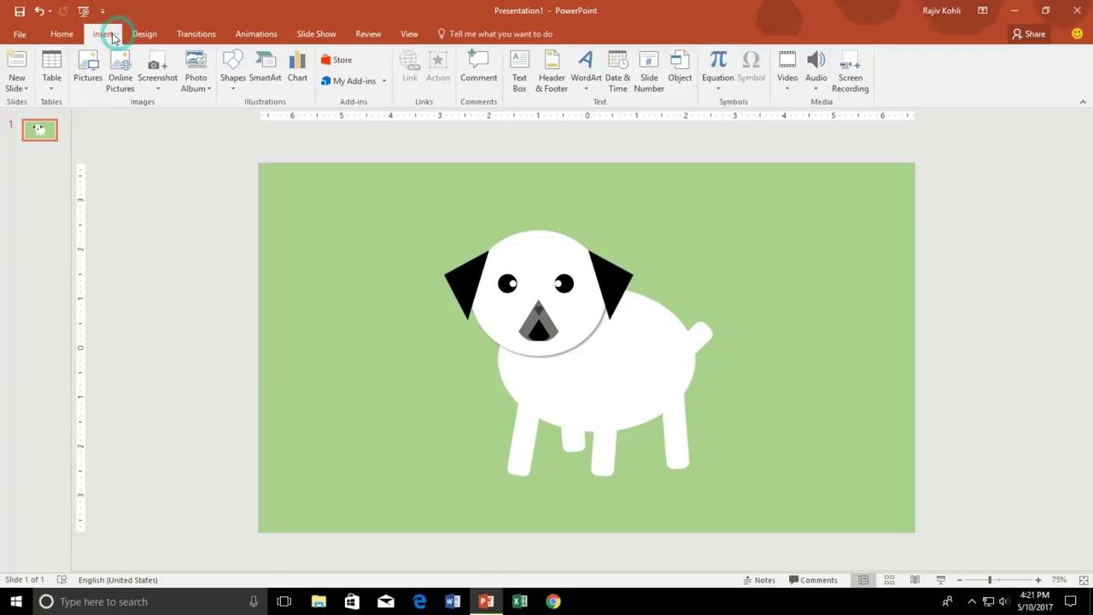
click(232, 70)
click(281, 117)
drag(468, 438, 722, 489)
click(507, 55)
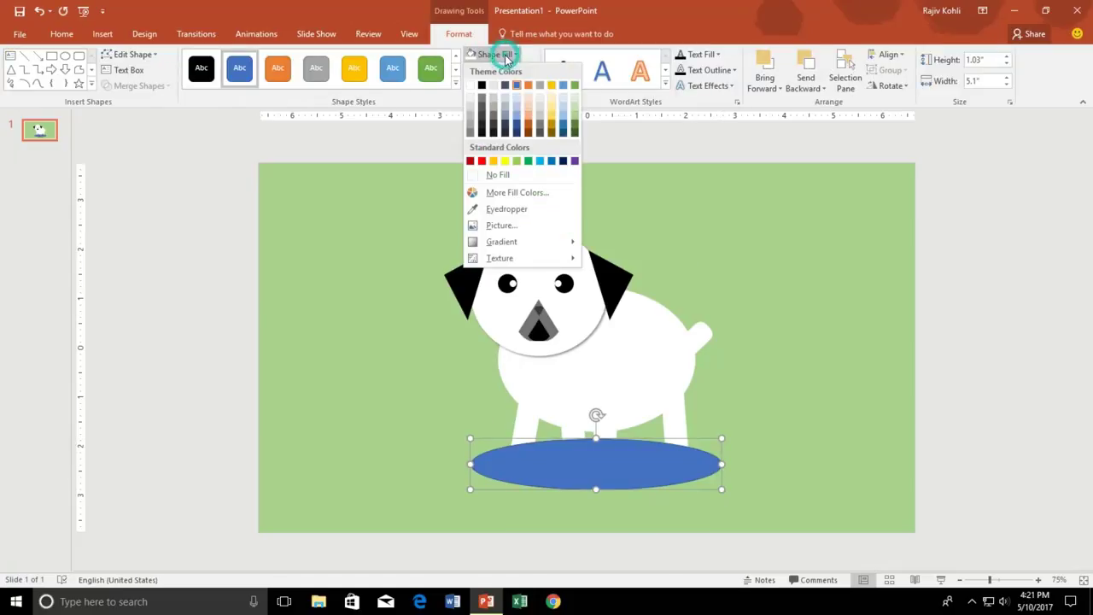
click(495, 127)
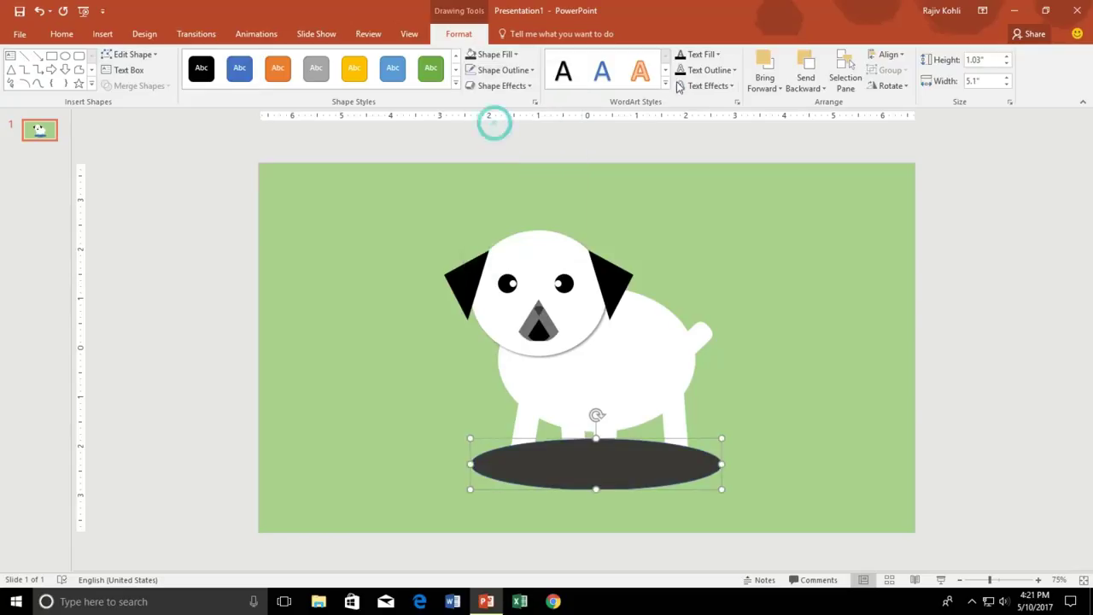
click(806, 85)
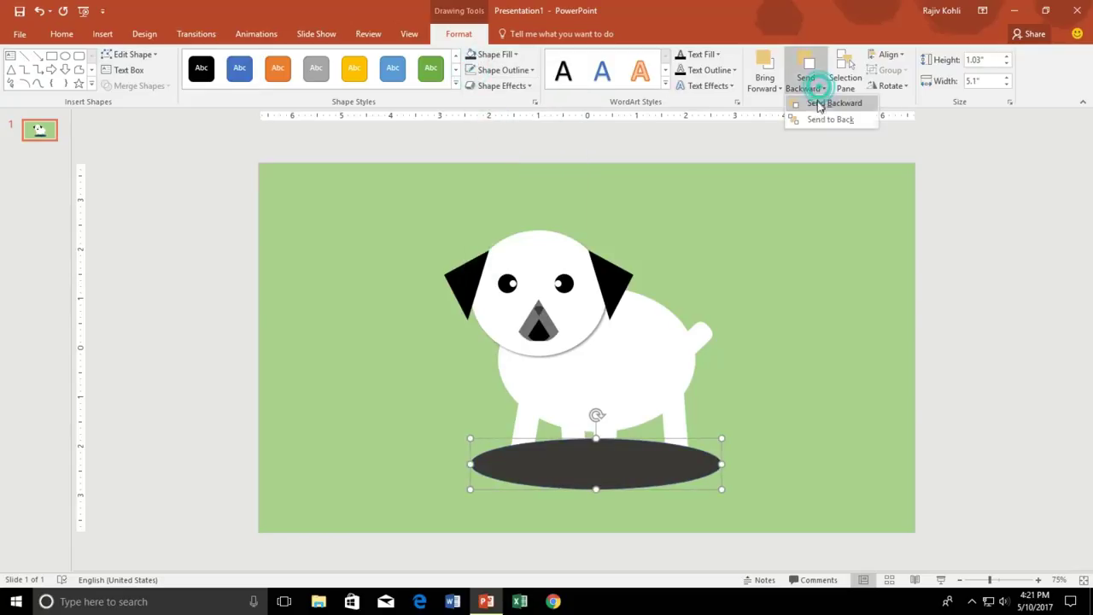
click(820, 120)
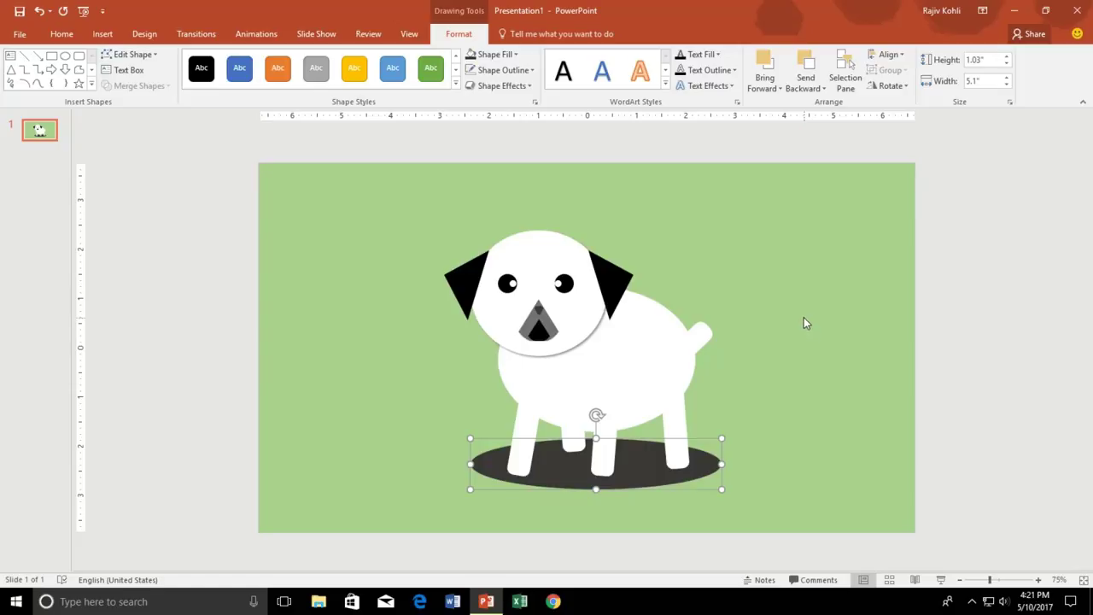
click(803, 319)
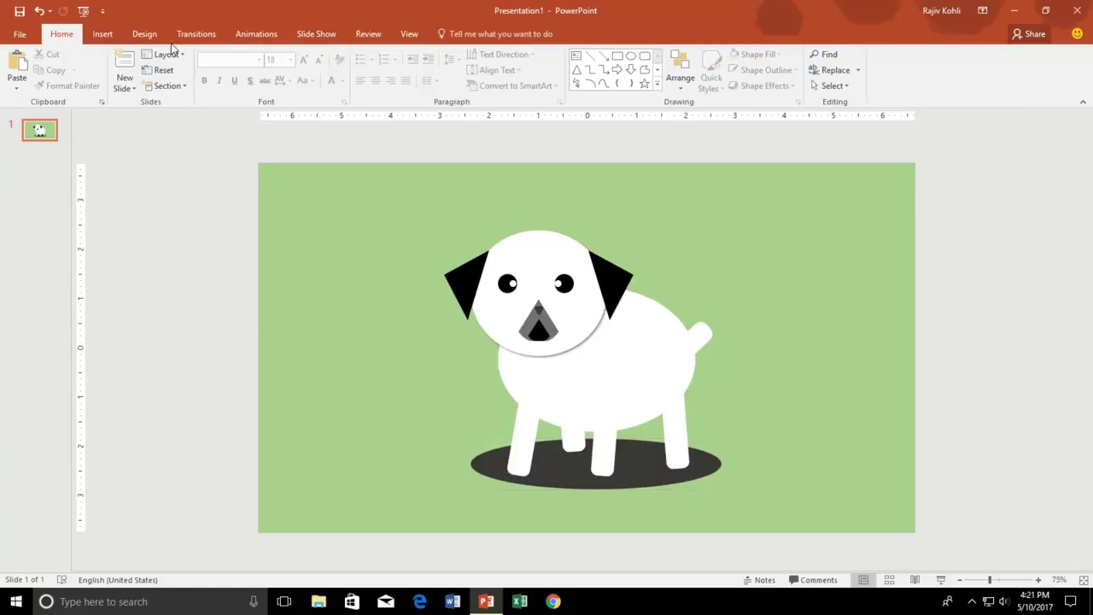
Step: Draw a slightly widened red oval over the dog's nose
click(103, 34)
click(232, 69)
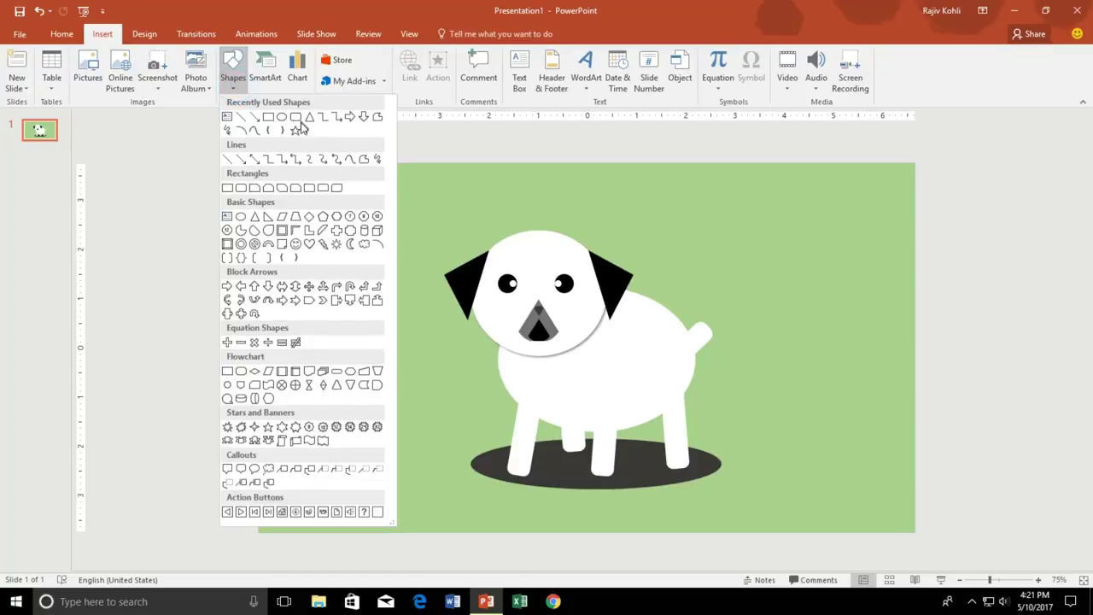
click(281, 116)
mouse_move(506, 292)
mouse_down()
mouse_move(590, 362)
mouse_move(608, 360)
mouse_up()
drag(505, 325, 488, 326)
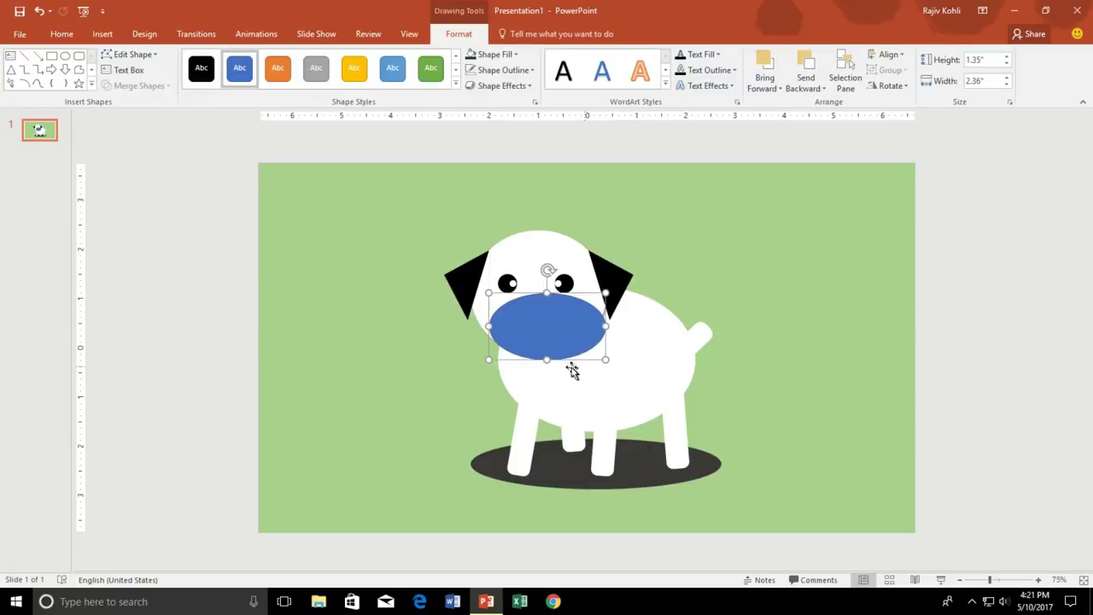
drag(546, 359, 546, 362)
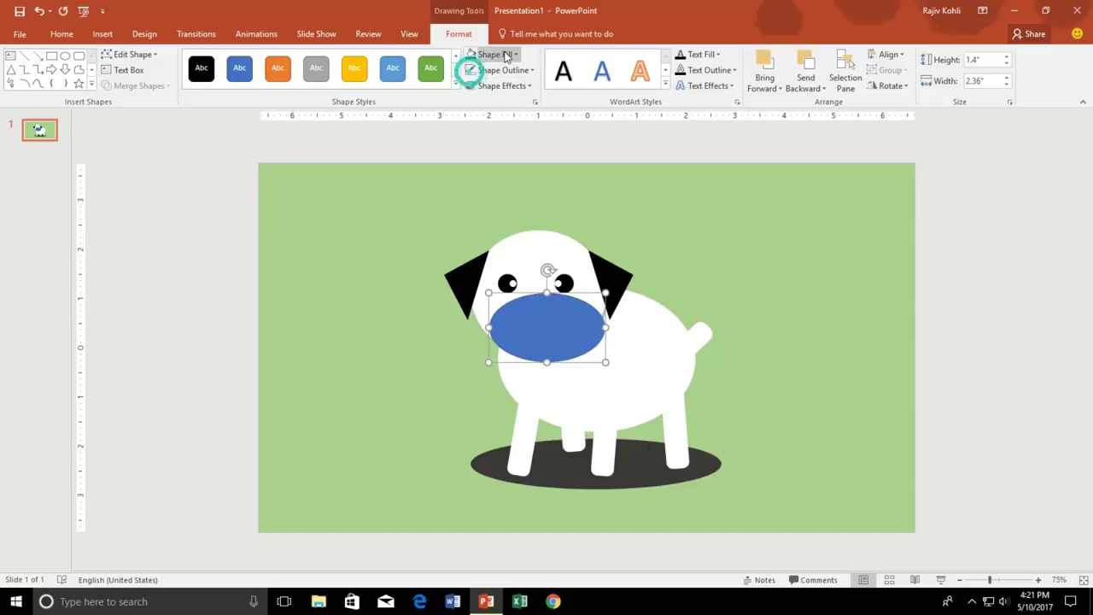
click(507, 55)
click(481, 160)
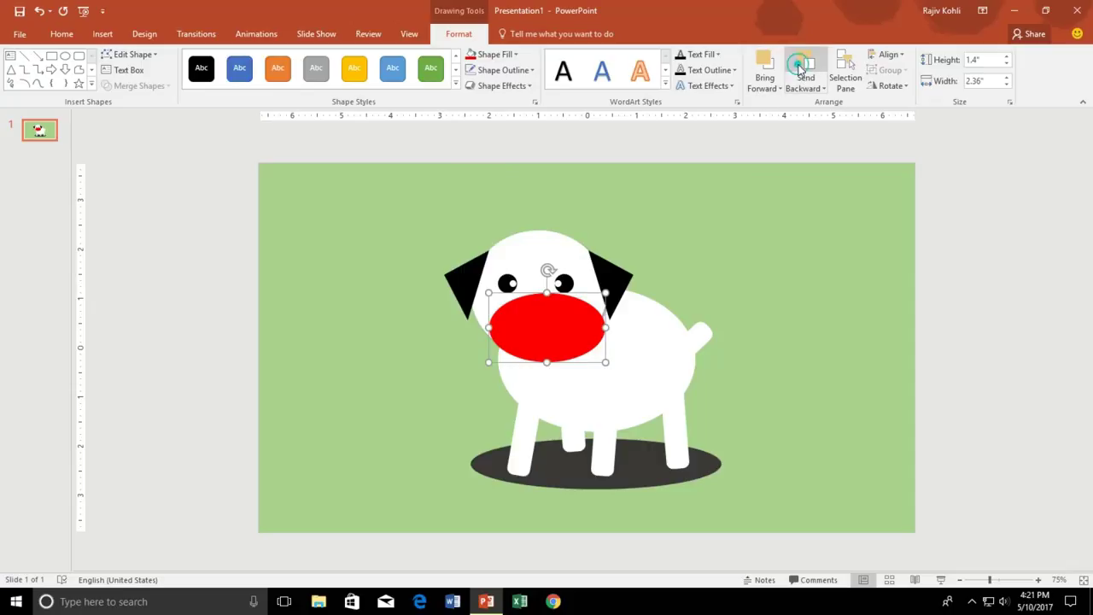
Step: Send the red oval back four layers and adjust it to peek below the head
click(800, 66)
click(799, 66)
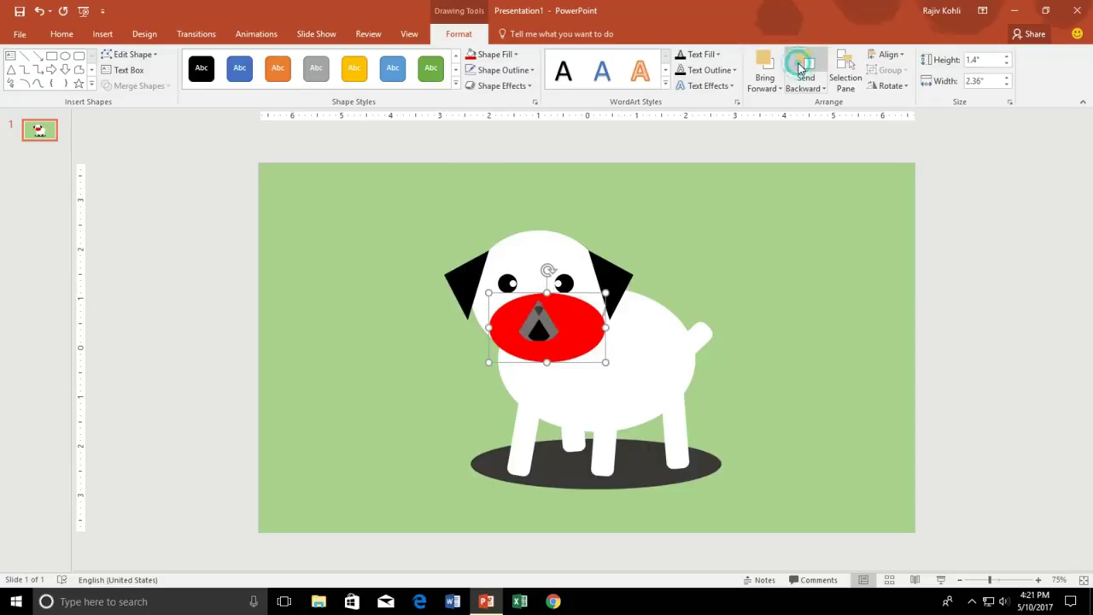
click(800, 67)
click(800, 67)
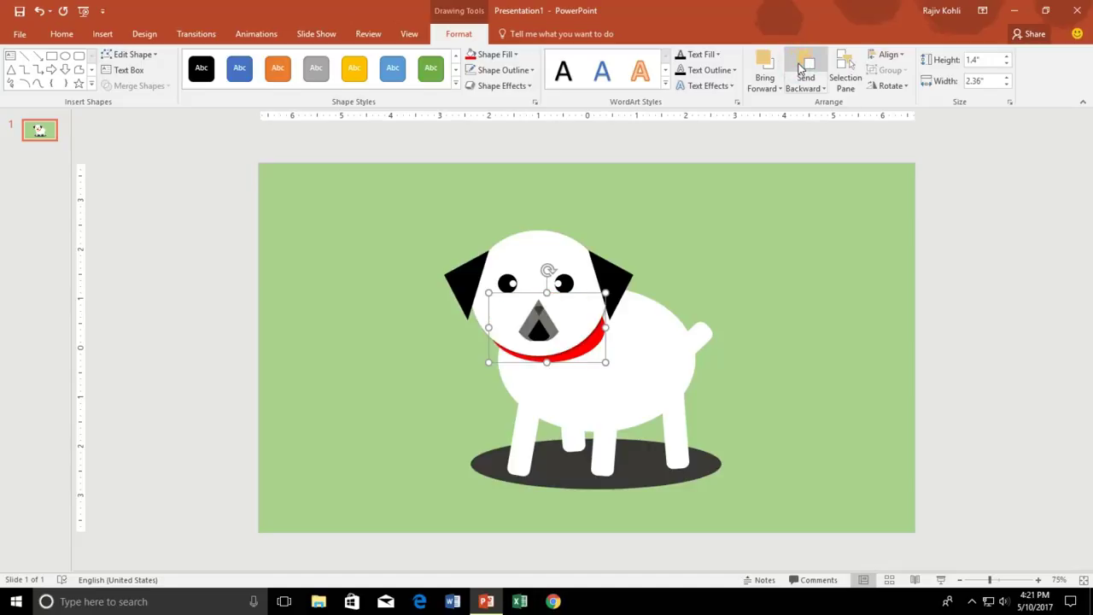
mouse_move(599, 363)
mouse_down()
mouse_move(579, 348)
mouse_move(623, 331)
mouse_move(604, 323)
mouse_up()
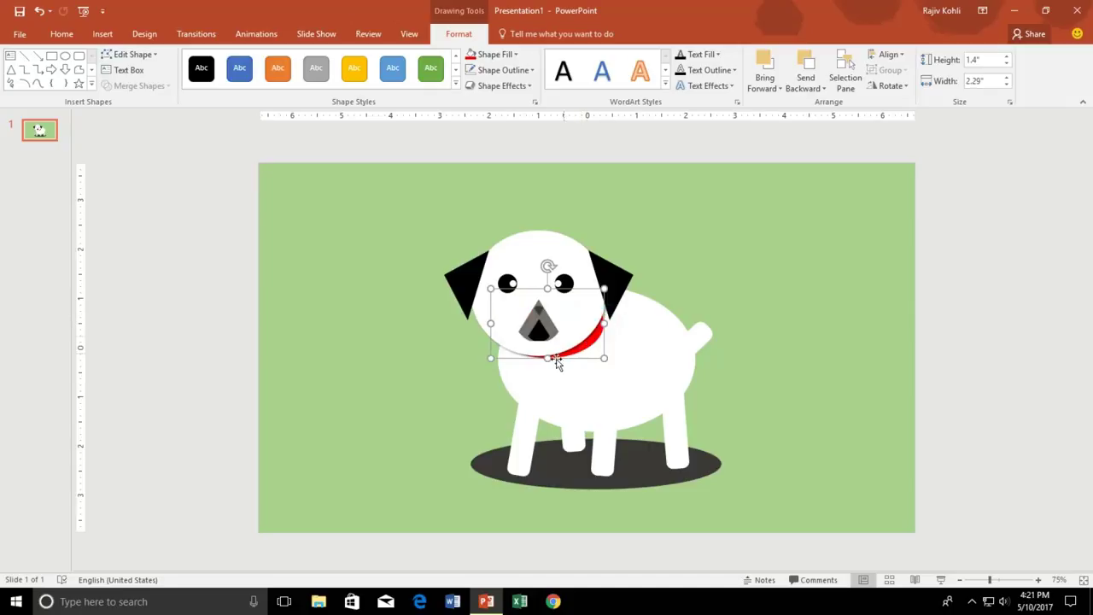
drag(547, 358, 547, 361)
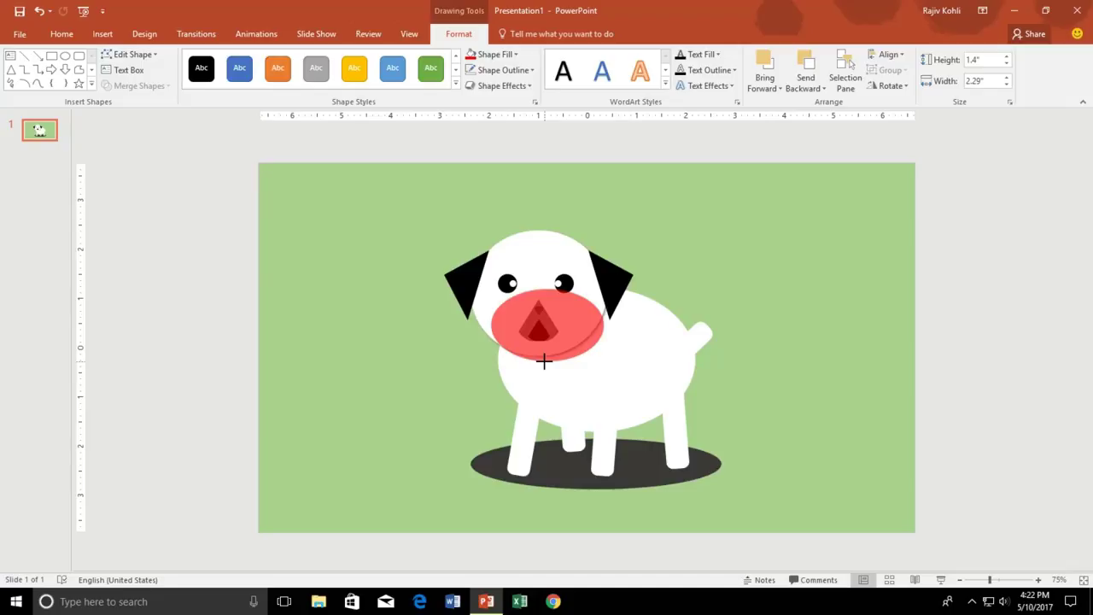
click(673, 217)
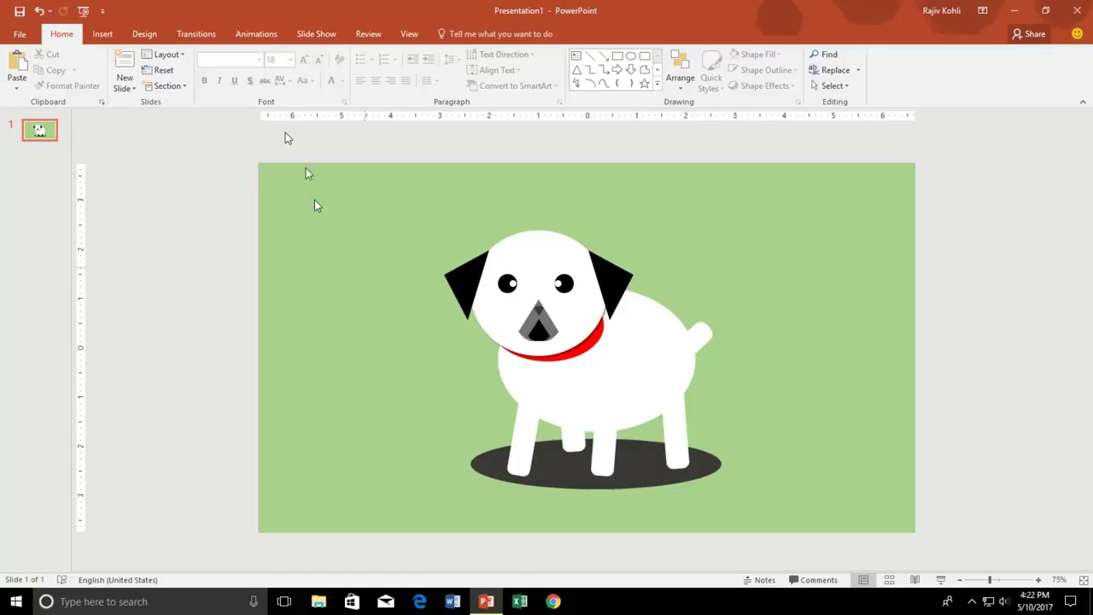
Step: Insert a 0.35" yellow circle just below the middle of the red collar
click(103, 34)
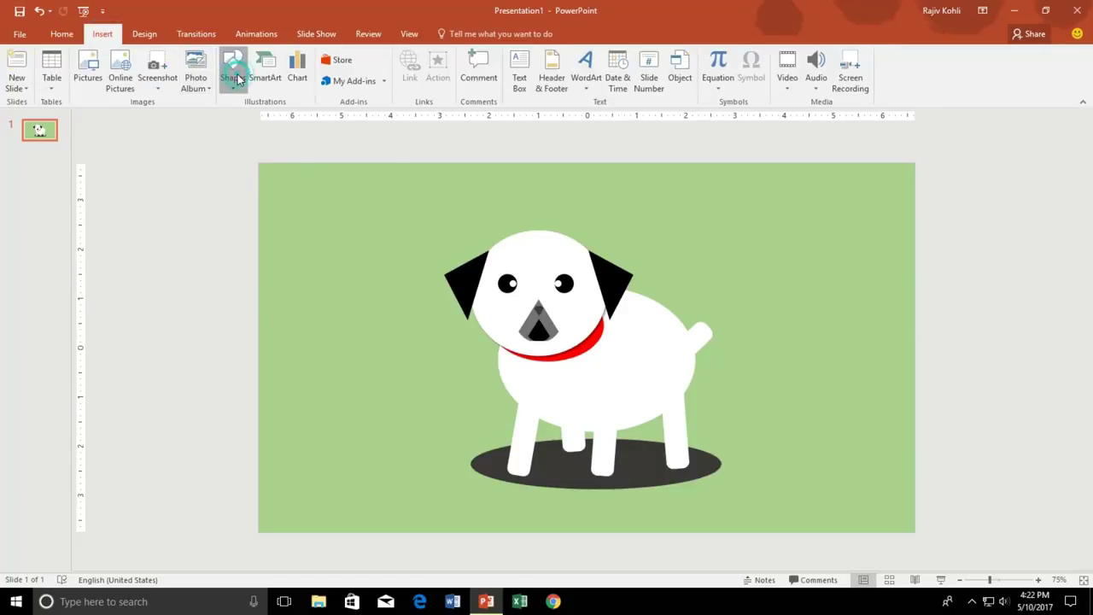
click(230, 78)
click(278, 113)
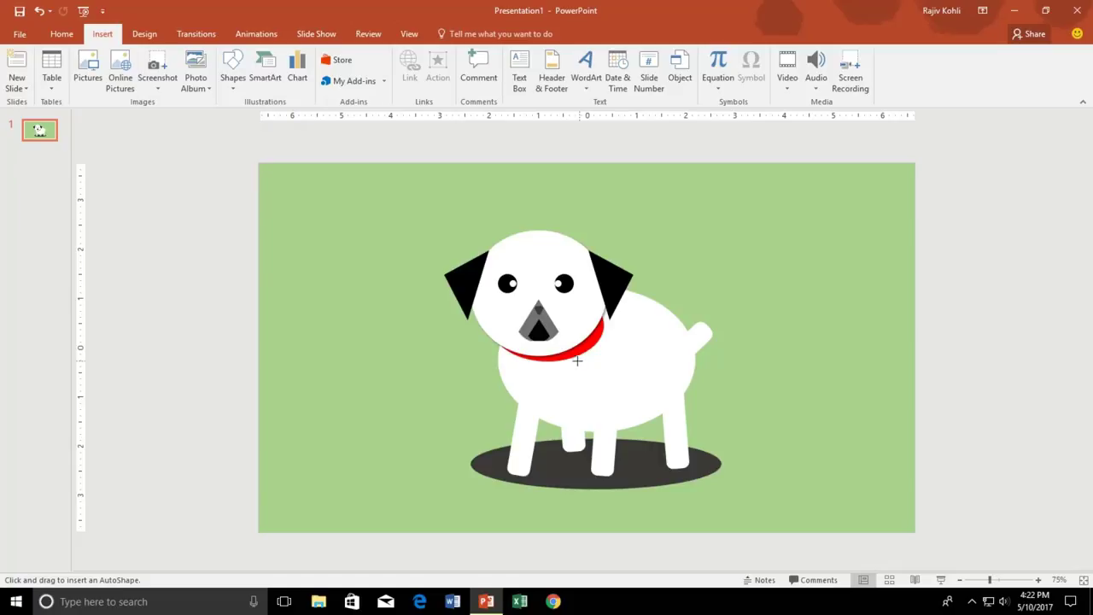
click(535, 369)
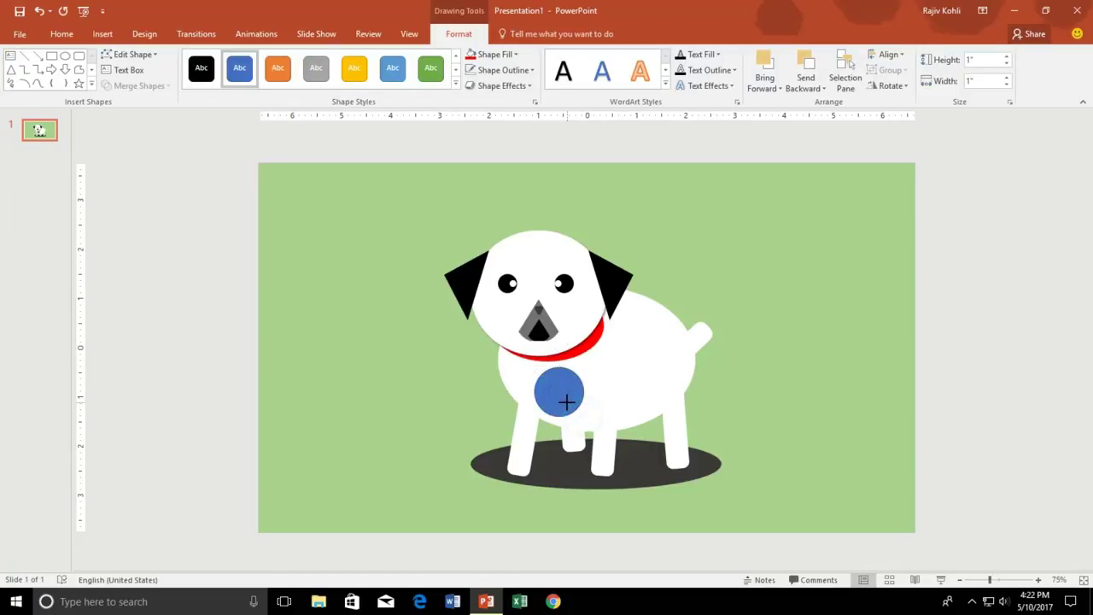
drag(559, 390, 542, 372)
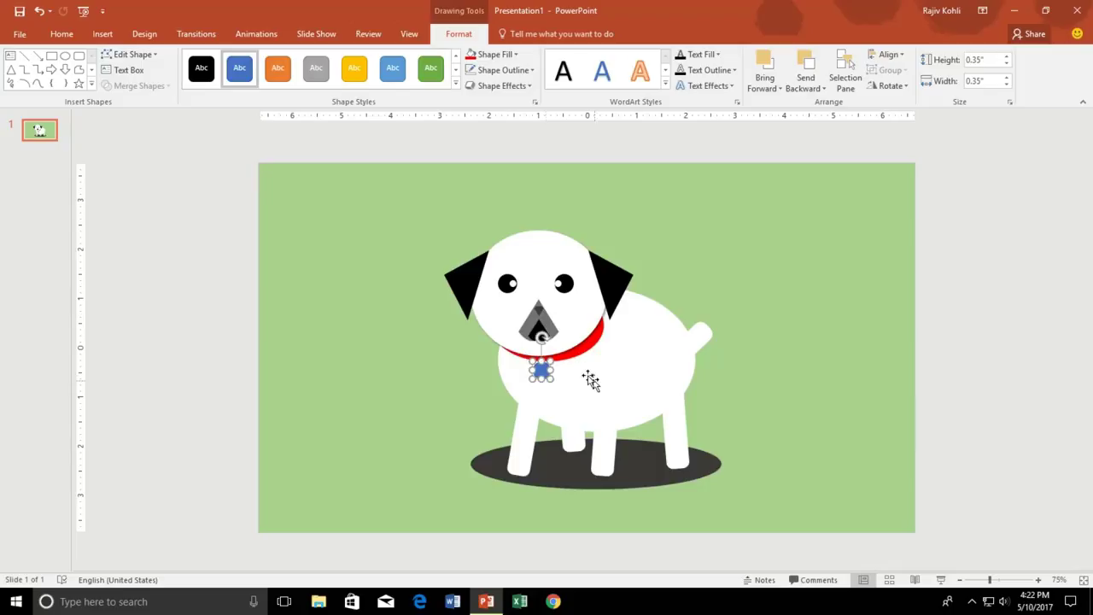
click(503, 54)
click(505, 162)
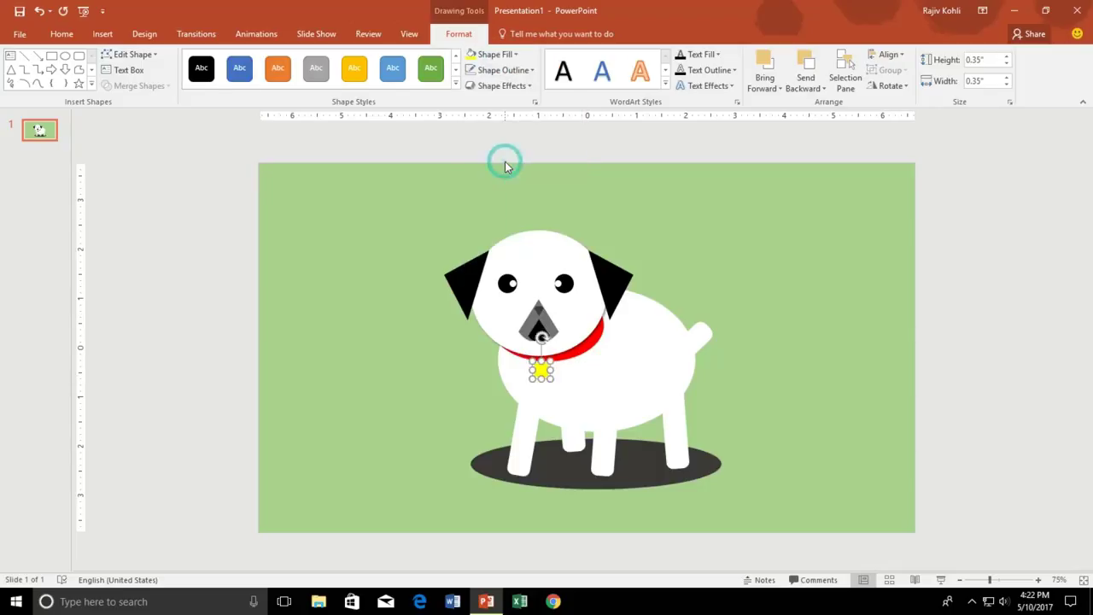
click(725, 293)
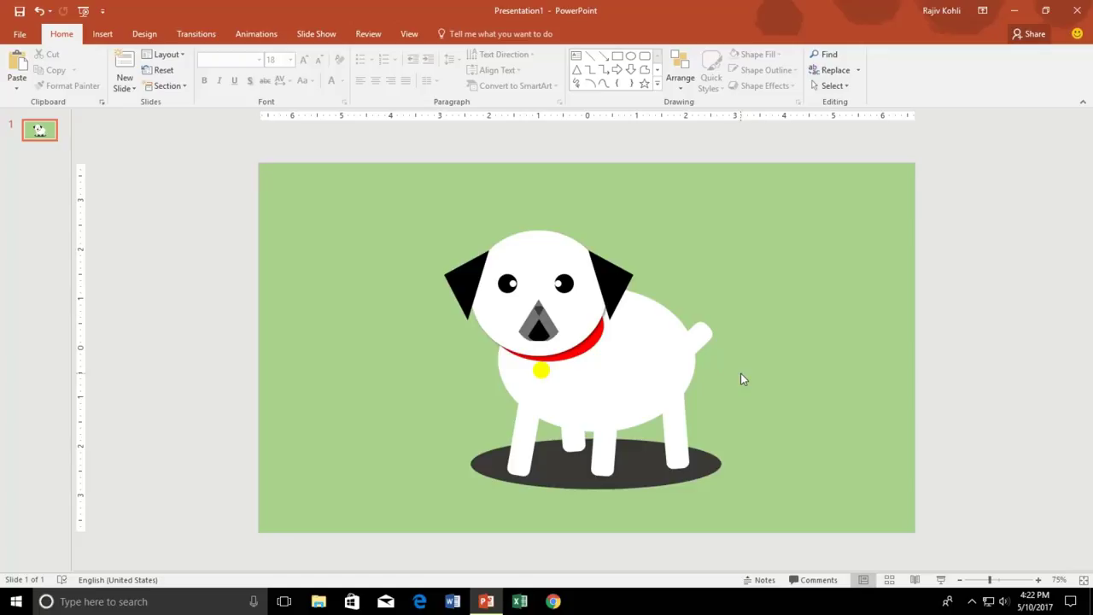
Step: Select the head, ears, collar and tag together and nudge them slightly down
drag(389, 201, 654, 390)
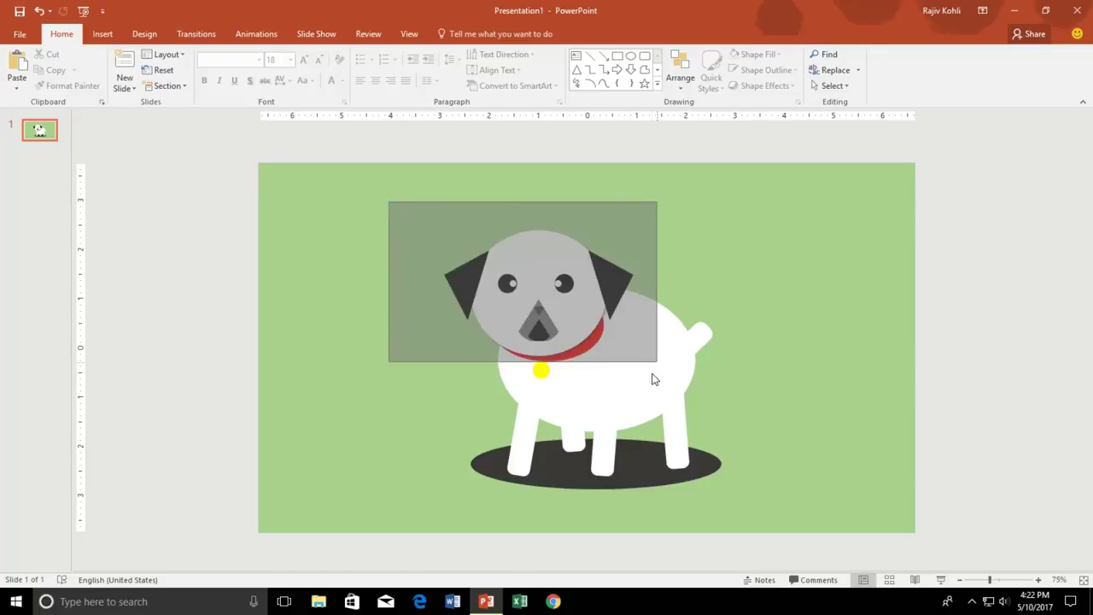
drag(596, 333, 588, 344)
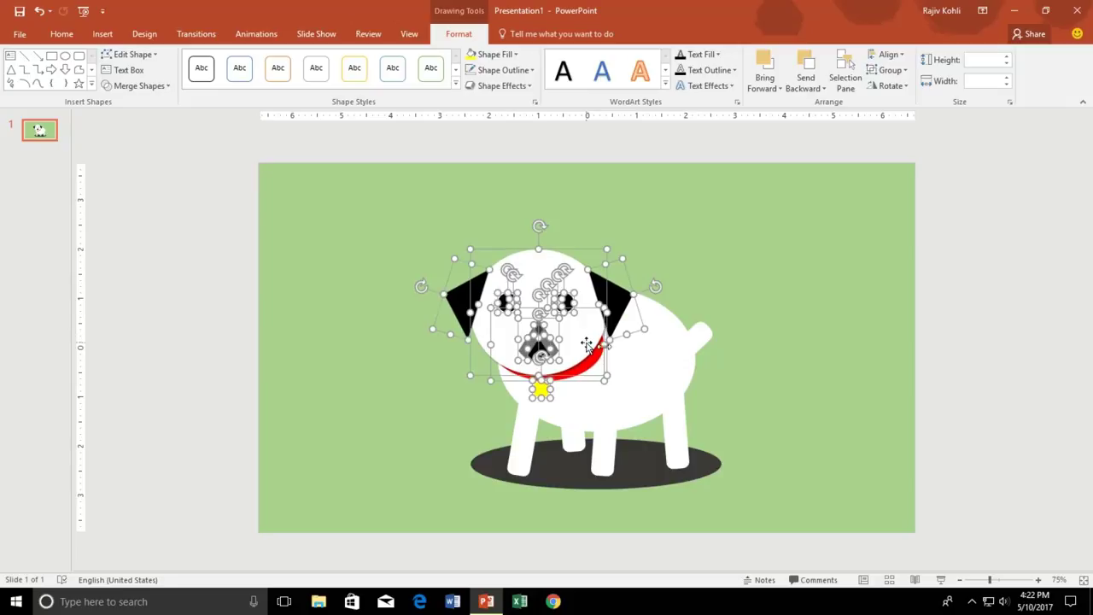
click(776, 357)
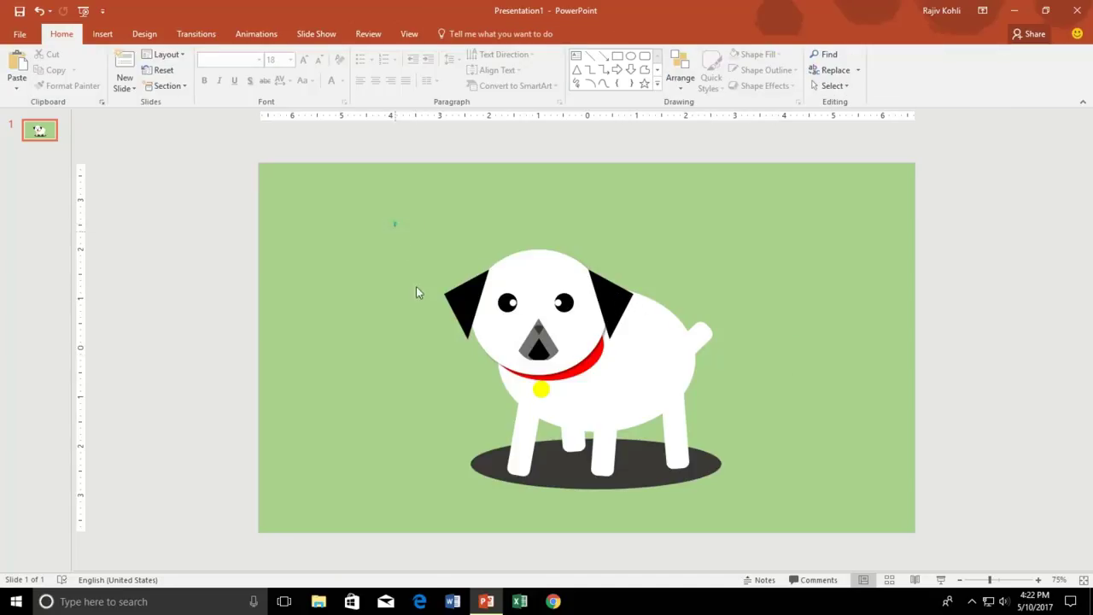
drag(394, 223, 647, 405)
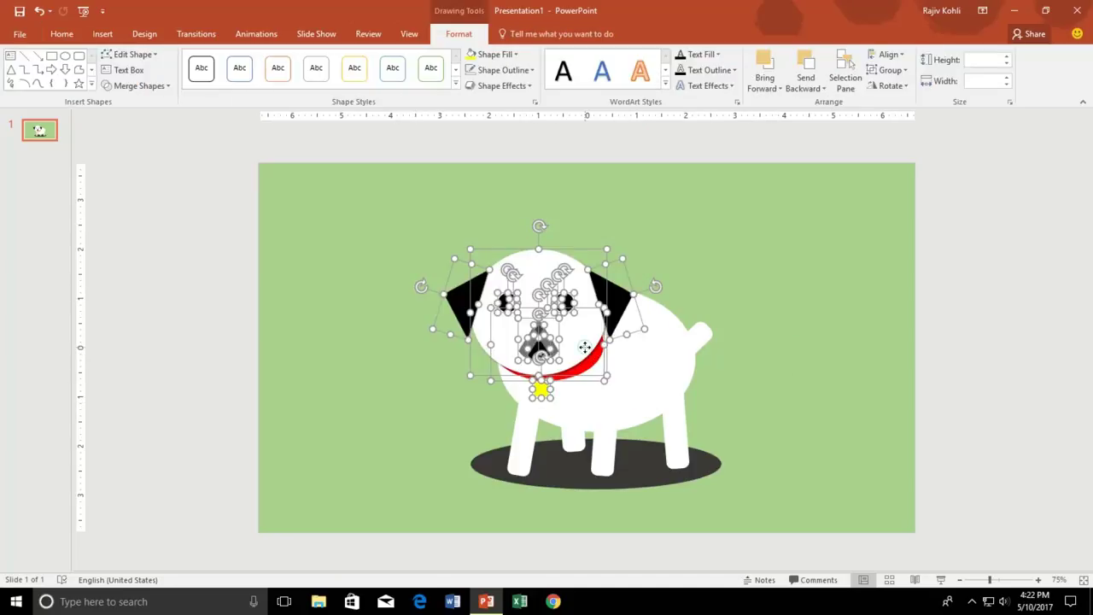
click(775, 369)
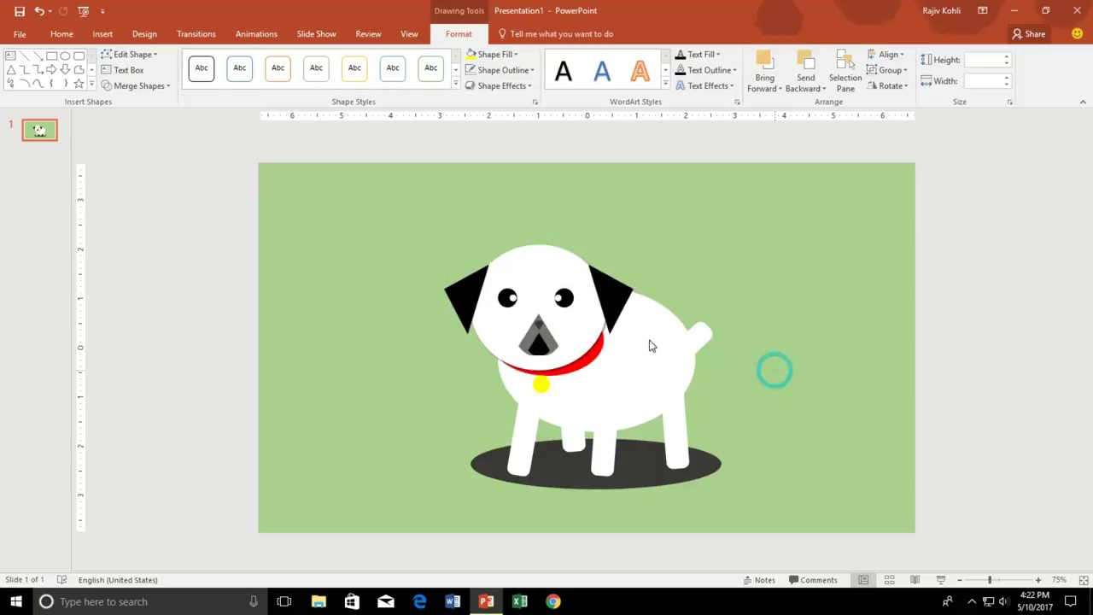
click(641, 336)
click(604, 292)
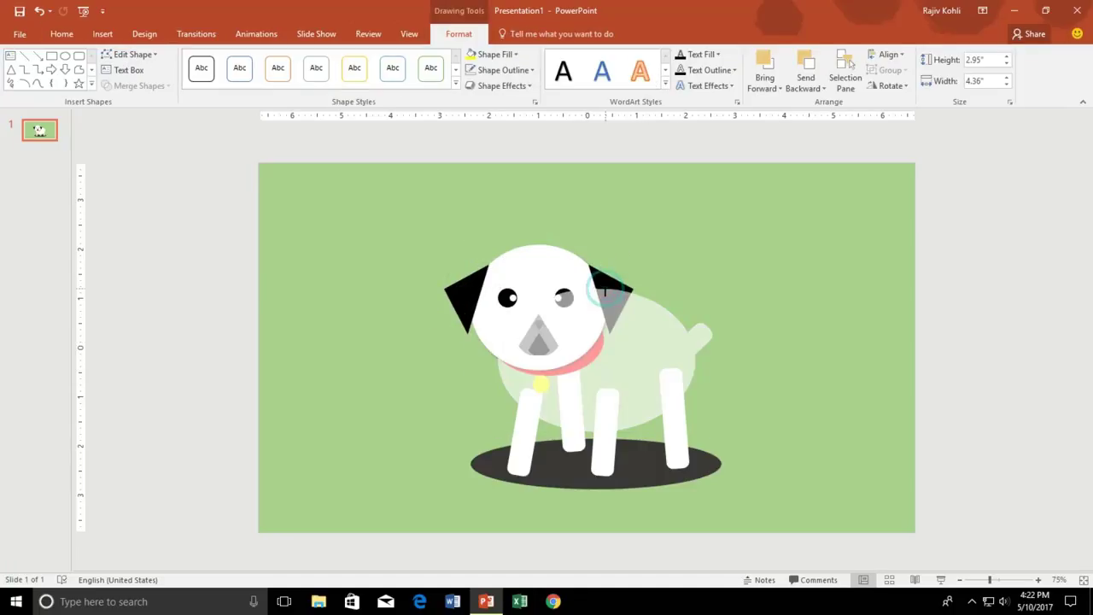
click(689, 269)
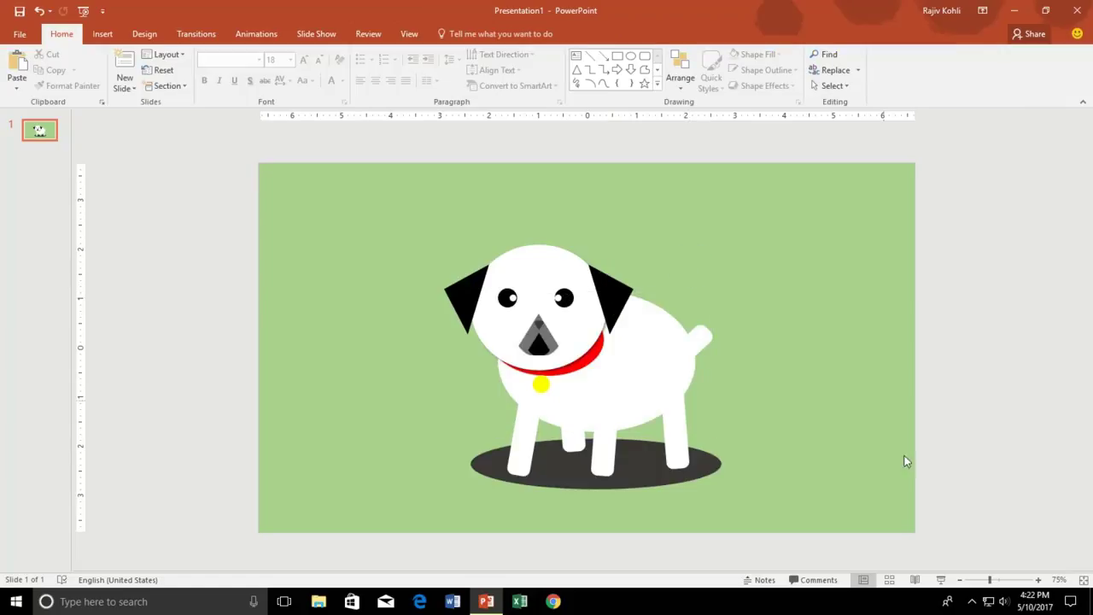
Step: Start the slide show to display the finished dog slide full screen
click(941, 580)
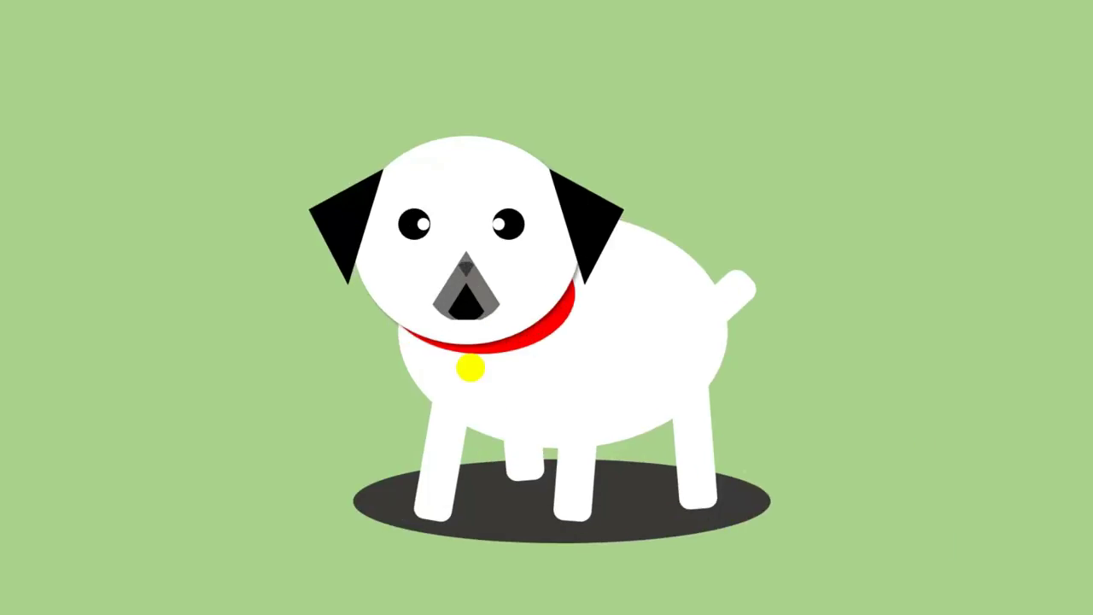